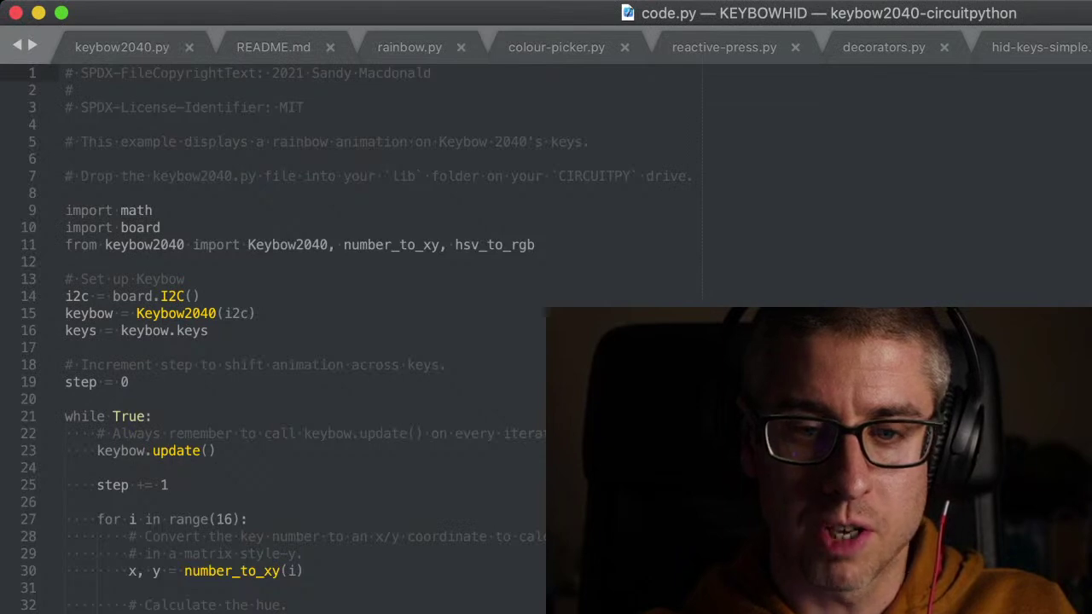
Step: Bring up the keybow2040.py library tab, then switch to Chrome's Keybow 2040 product page
key("ctrl+Tab")
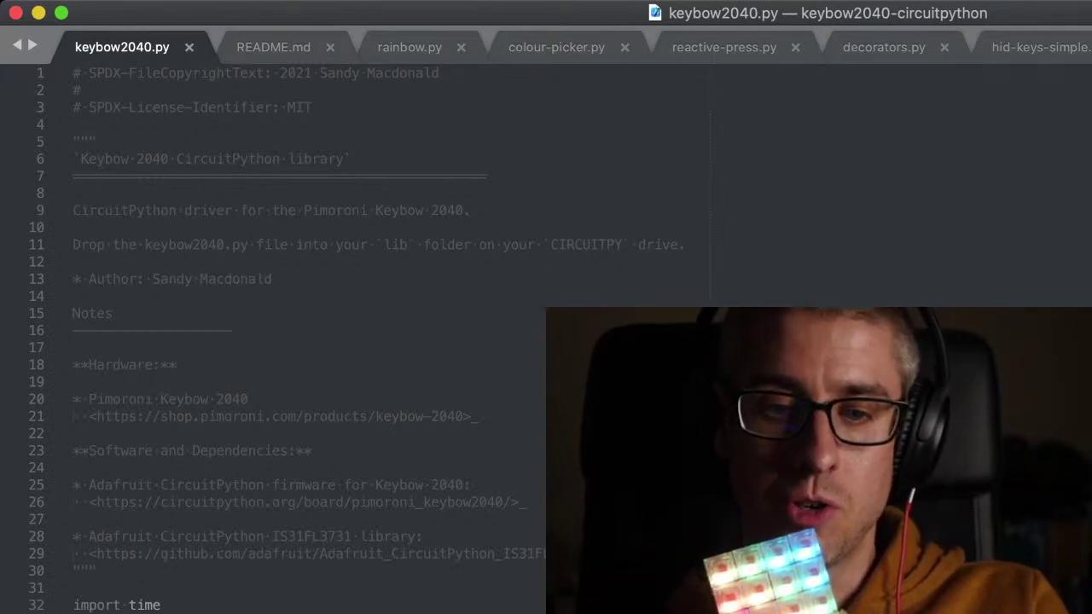
key("super+Tab")
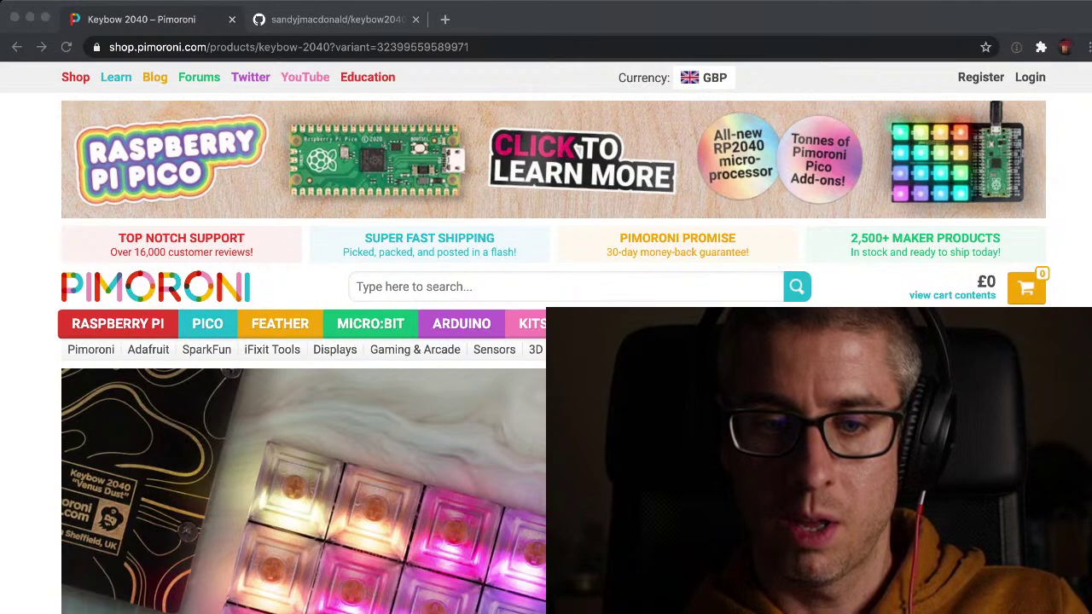
Step: Read down the Keybow 2040 product page to Features, then go to the keybow2040-circuitpython GitHub tab
key("super+Tab")
scroll(578, 150, "down", 5)
scroll(578, 149, "down", 4)
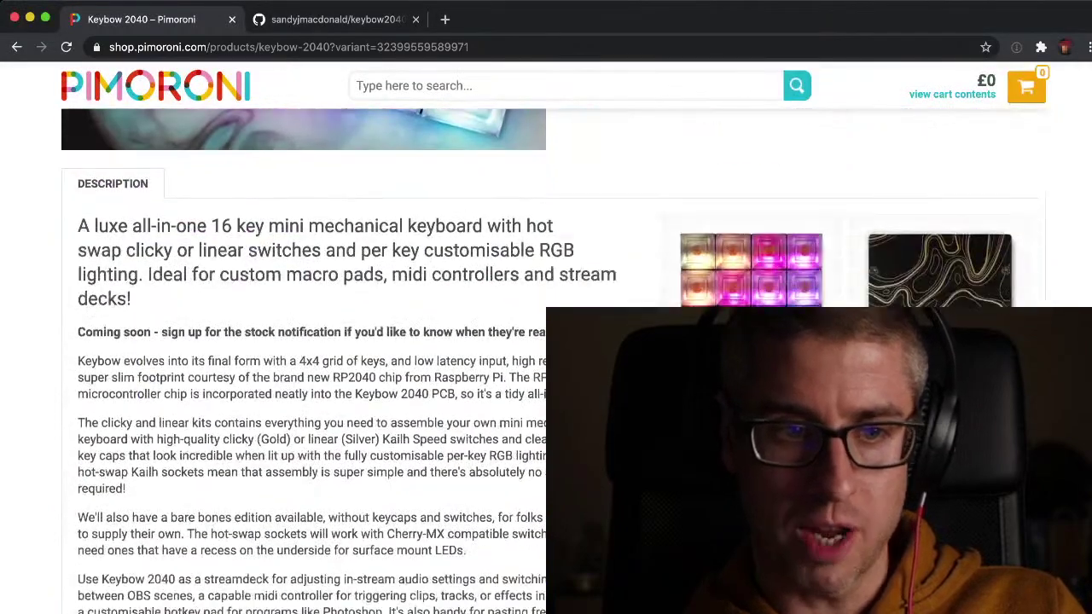
scroll(578, 150, "down", 2)
scroll(579, 149, "down", 4)
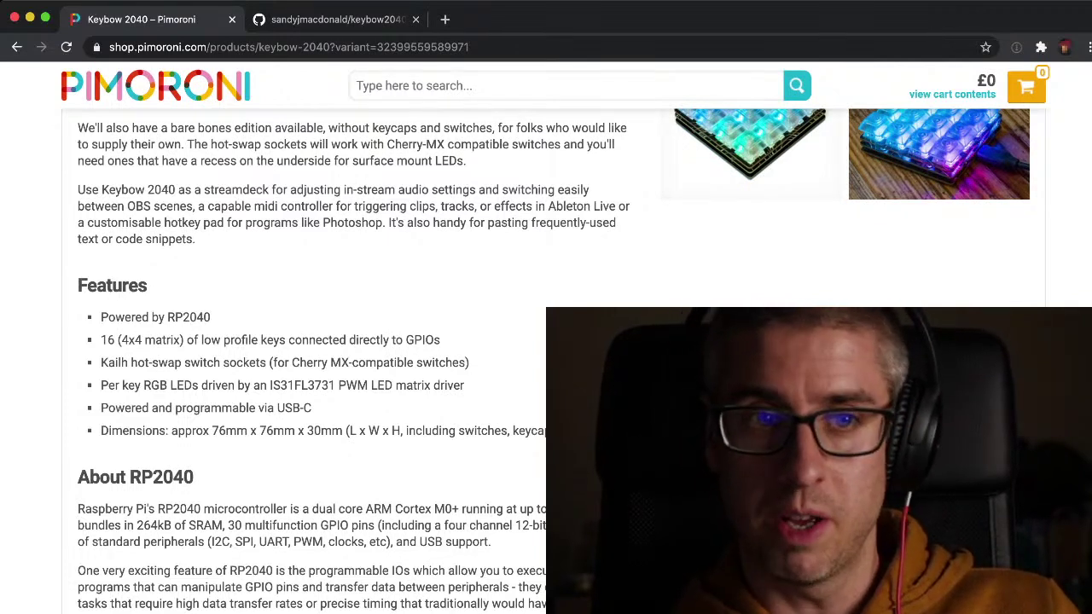
key("ctrl+Tab")
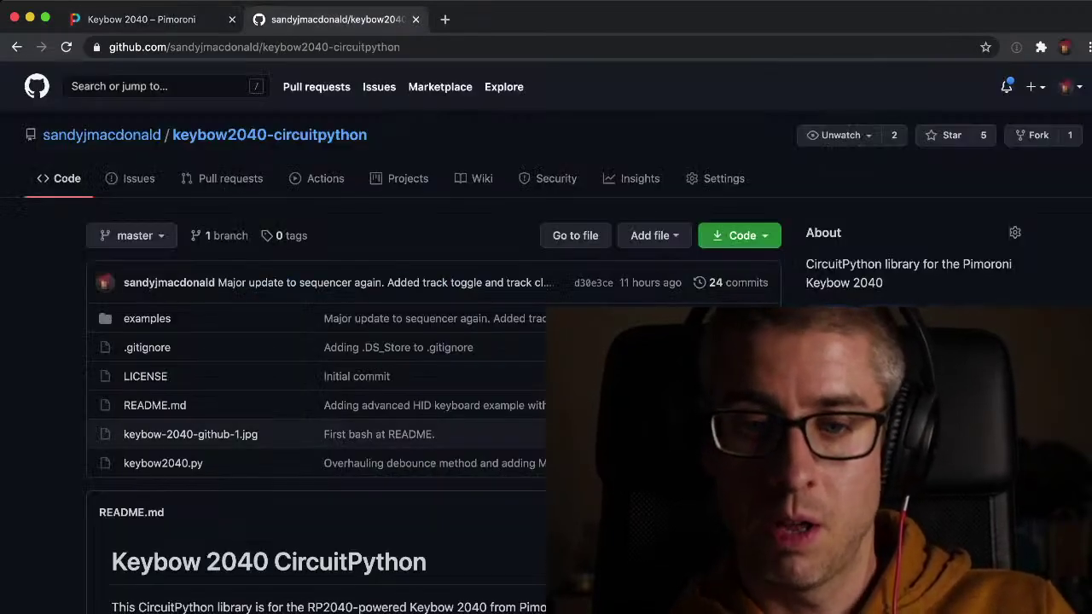
key("super+Tab")
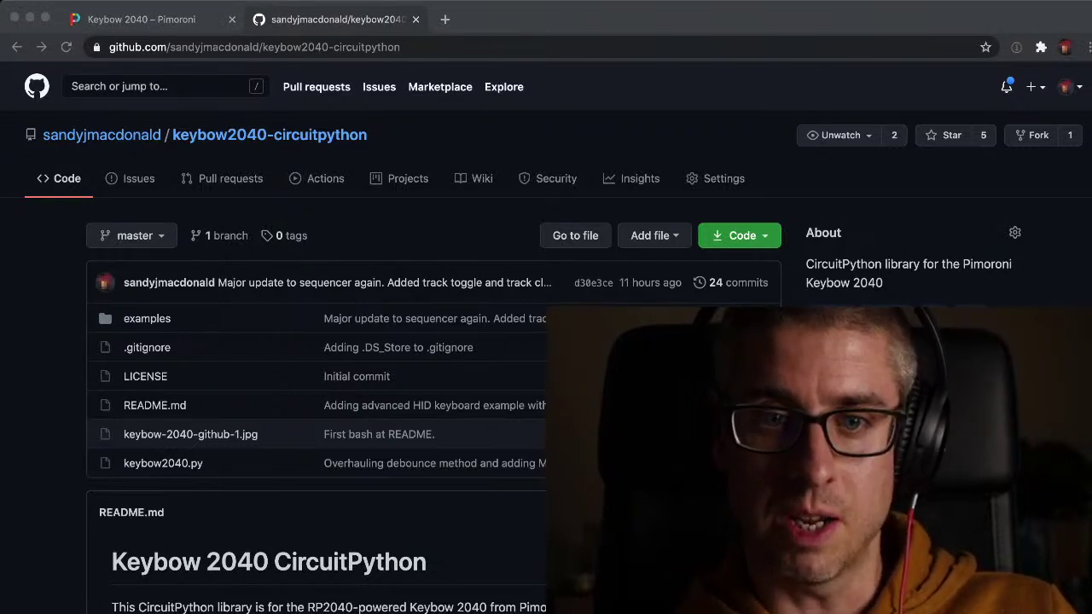
key("super+Tab")
scroll(341, 463, "down", 2)
scroll(341, 463, "down", 3)
scroll(426, 384, "down", 1)
scroll(427, 384, "up", 1)
scroll(426, 384, "up", 5)
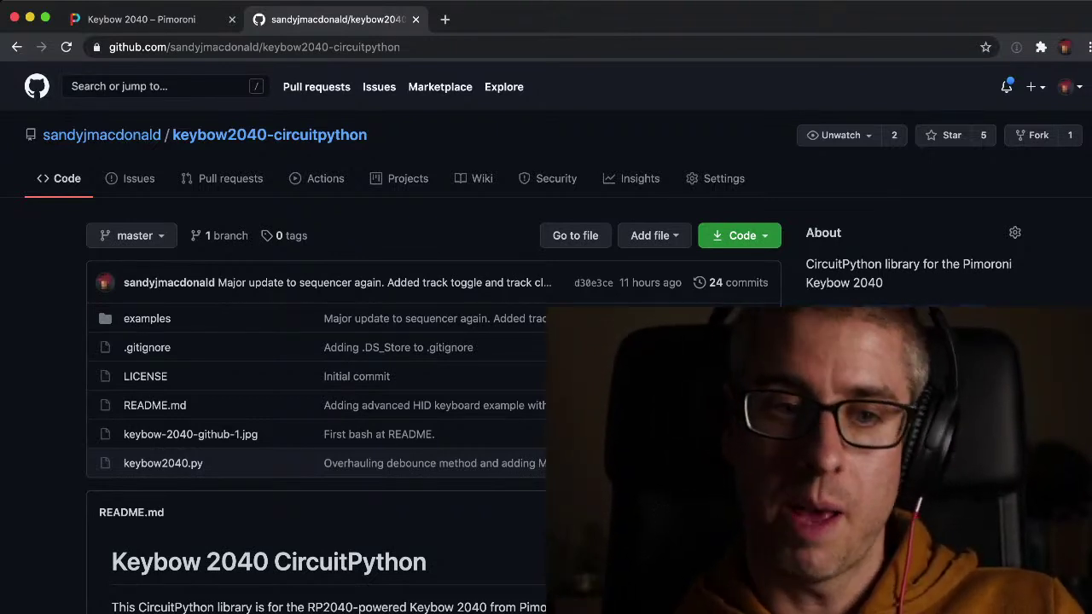
scroll(546, 341, "down", 5)
scroll(546, 341, "down", 1)
scroll(546, 341, "up", 1)
scroll(341, 384, "up", 5)
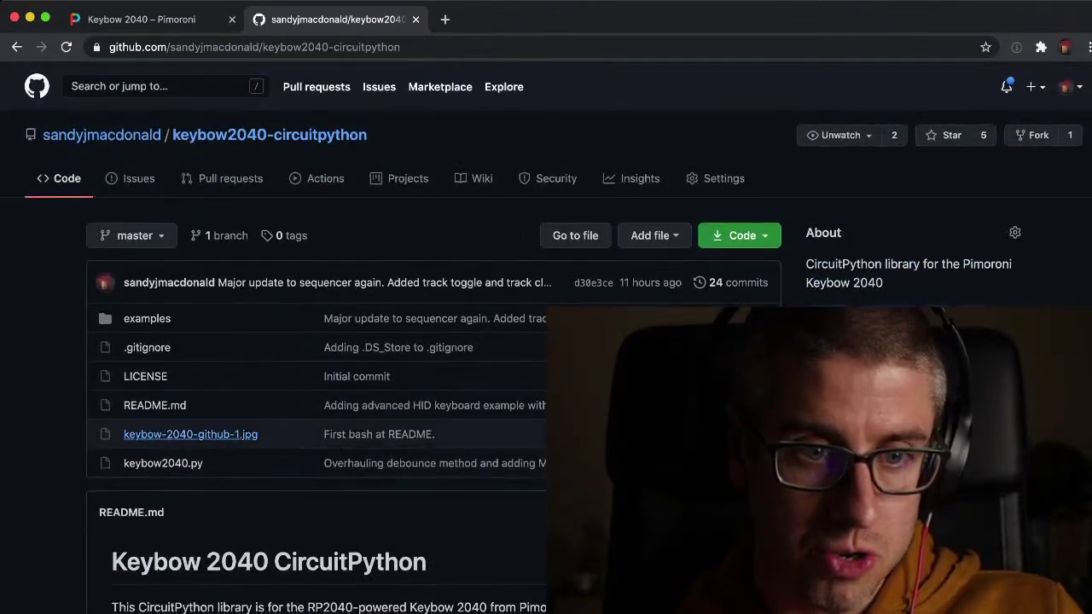
left_click(163, 463)
scroll(546, 342, "down", 5)
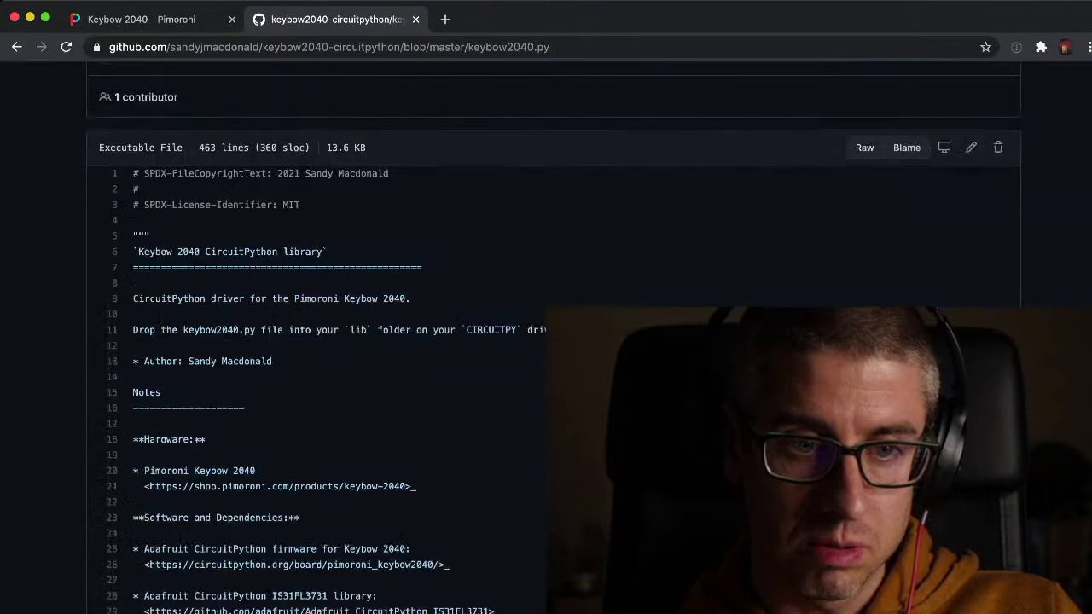
scroll(546, 341, "down", 4)
scroll(332, 341, "down", 1)
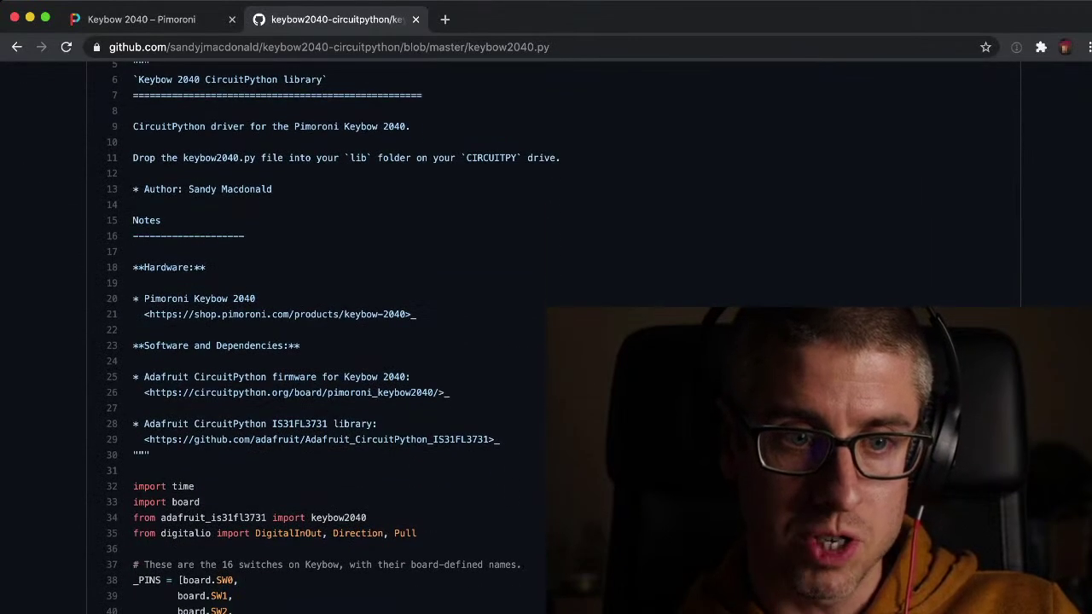
scroll(547, 341, "down", 2)
scroll(546, 341, "down", 4)
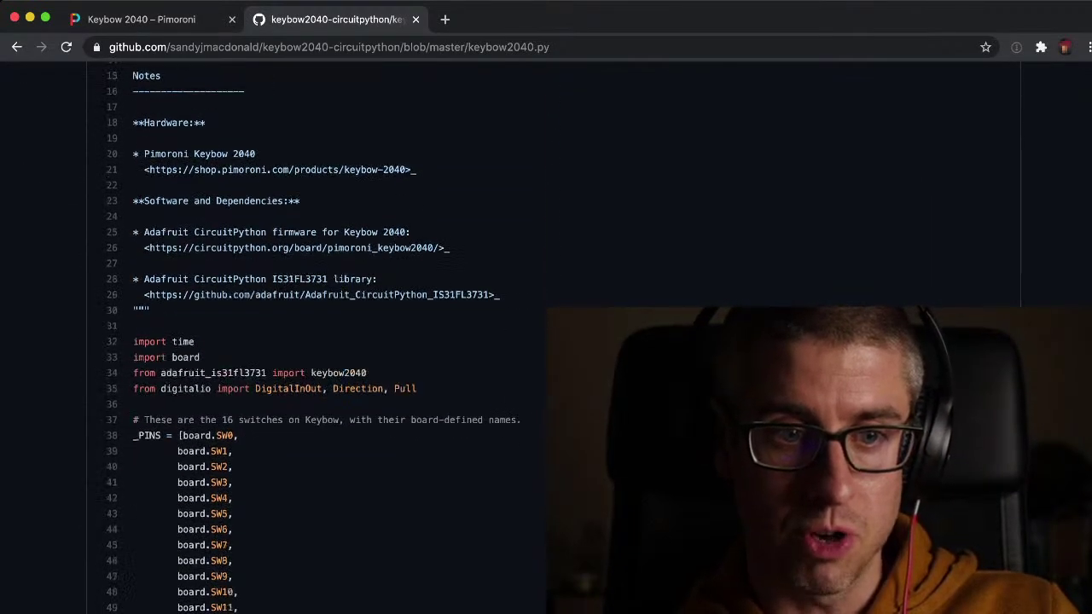
scroll(546, 341, "down", 4)
scroll(546, 341, "down", 3)
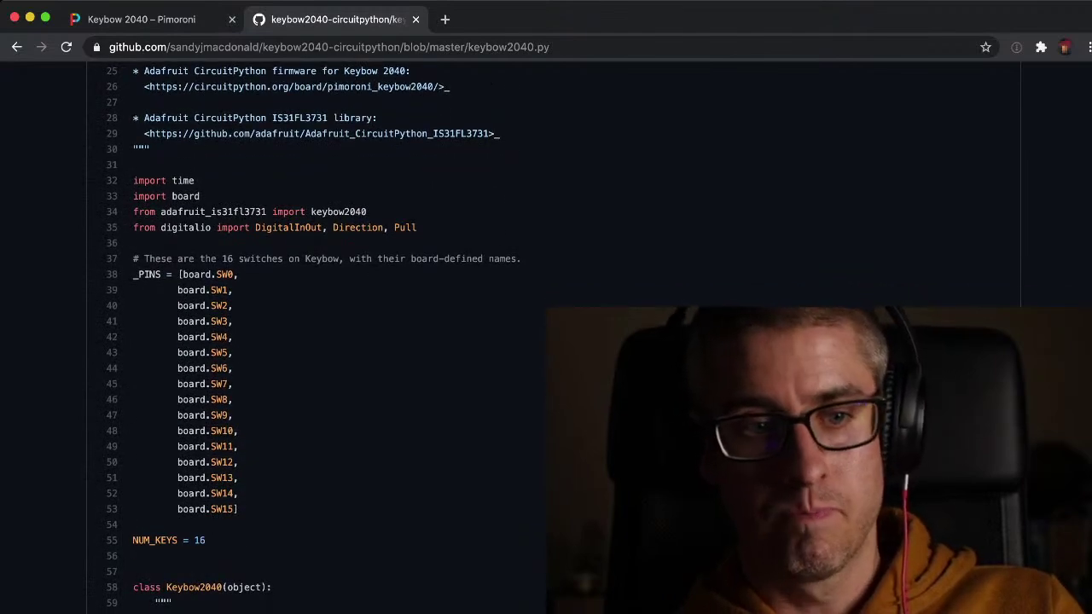
scroll(546, 342, "down", 5)
scroll(546, 341, "down", 4)
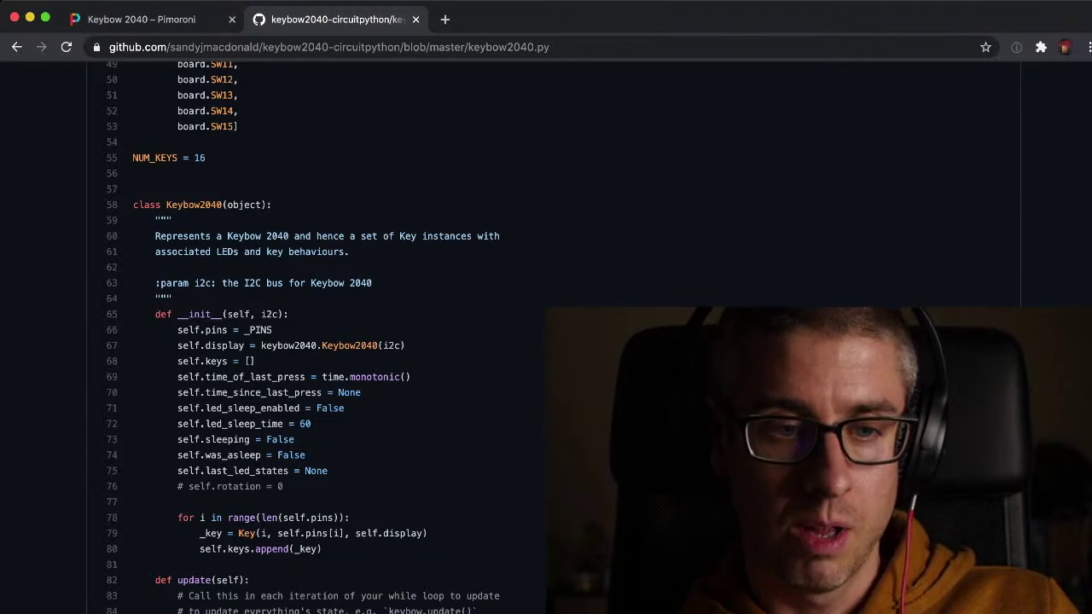
scroll(341, 341, "down", 2)
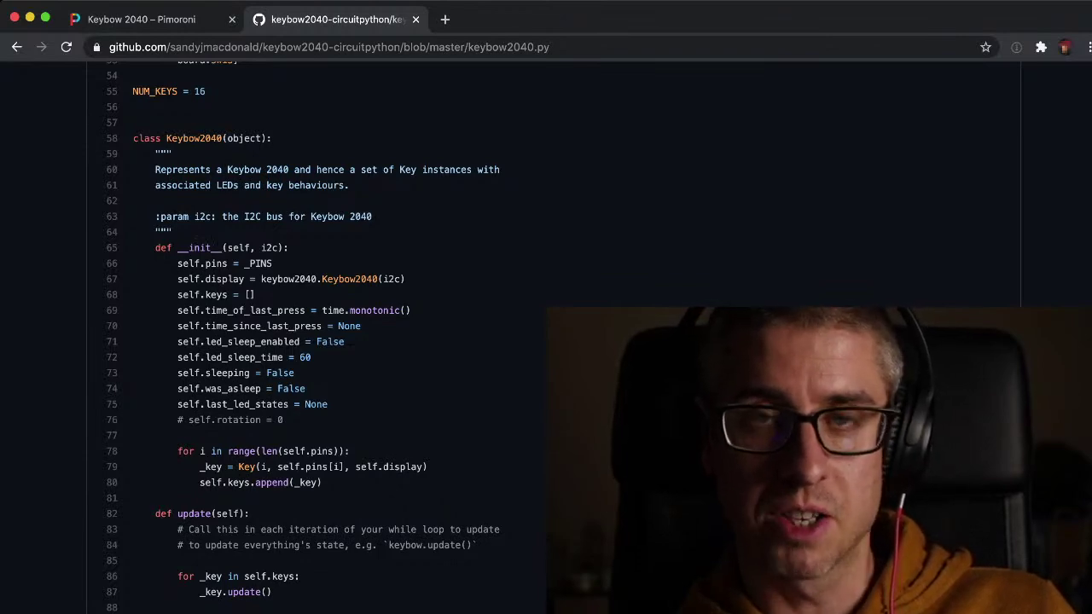
scroll(324, 342, "down", 1)
scroll(324, 341, "down", 1)
scroll(324, 342, "down", 1)
scroll(325, 341, "down", 2)
scroll(325, 341, "down", 2)
scroll(324, 341, "down", 1)
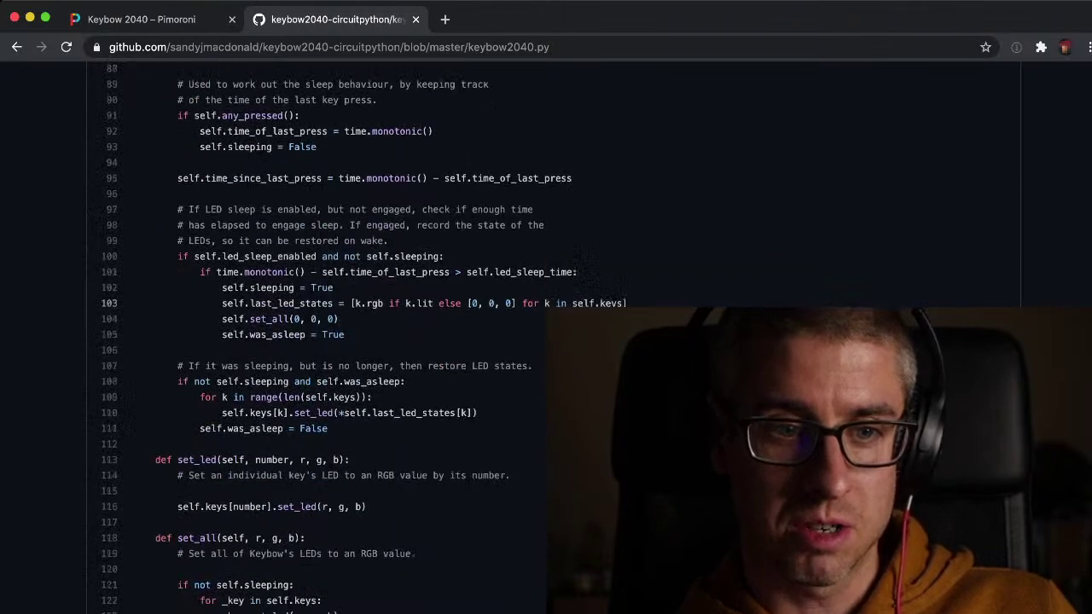
scroll(324, 341, "down", 1)
scroll(324, 342, "up", 2)
scroll(324, 341, "up", 3)
scroll(324, 341, "up", 1)
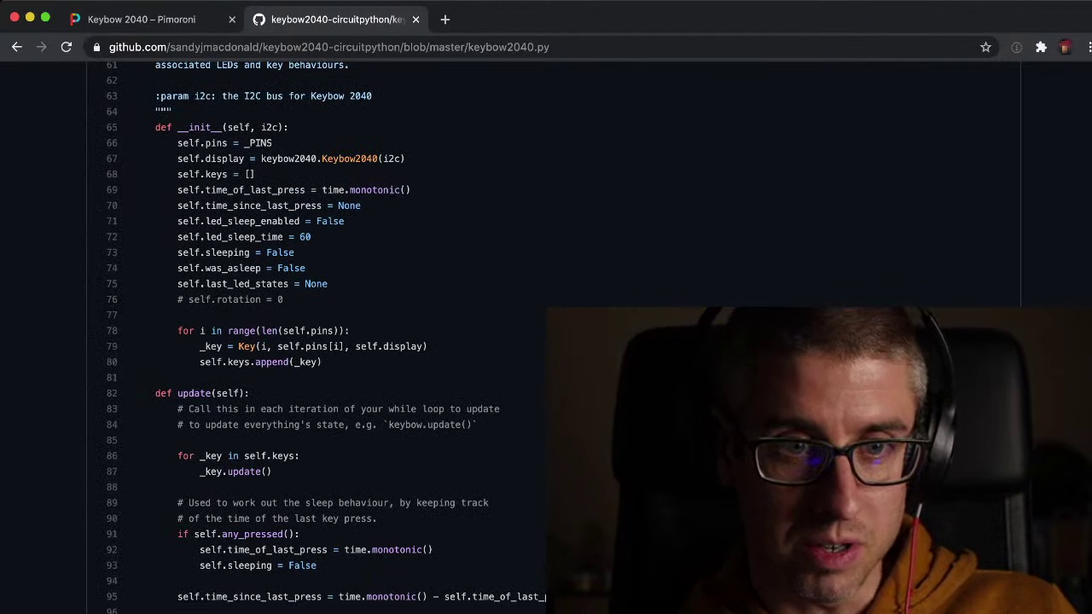
scroll(341, 341, "up", 1)
double_click(215, 180)
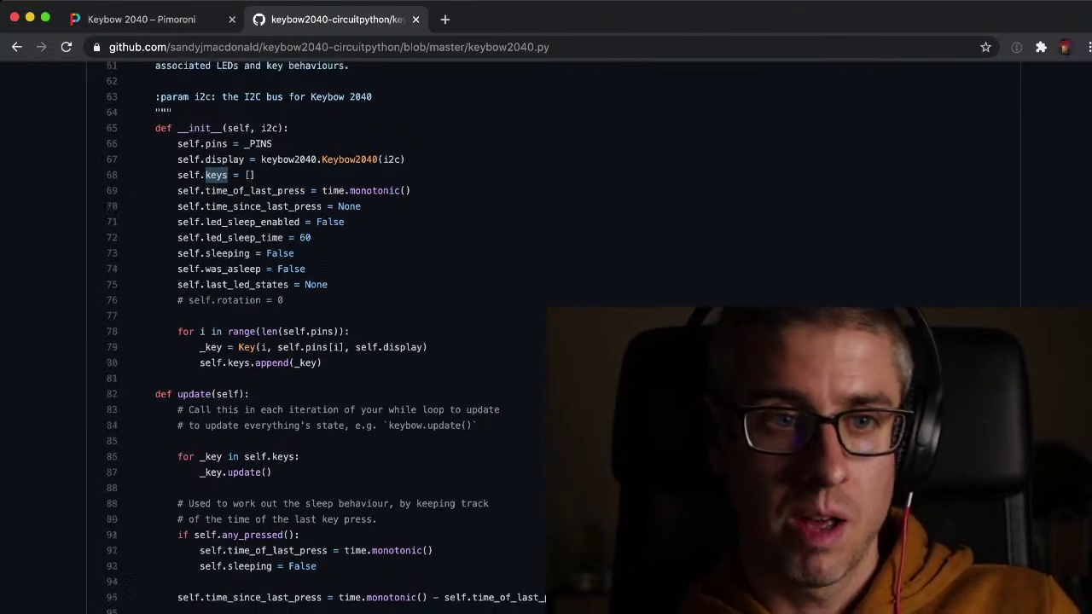
scroll(342, 341, "down", 2)
scroll(341, 341, "down", 8)
scroll(342, 341, "down", 4)
scroll(341, 342, "down", 4)
scroll(342, 342, "down", 3)
scroll(341, 341, "down", 5)
scroll(341, 341, "down", 2)
scroll(341, 341, "down", 2)
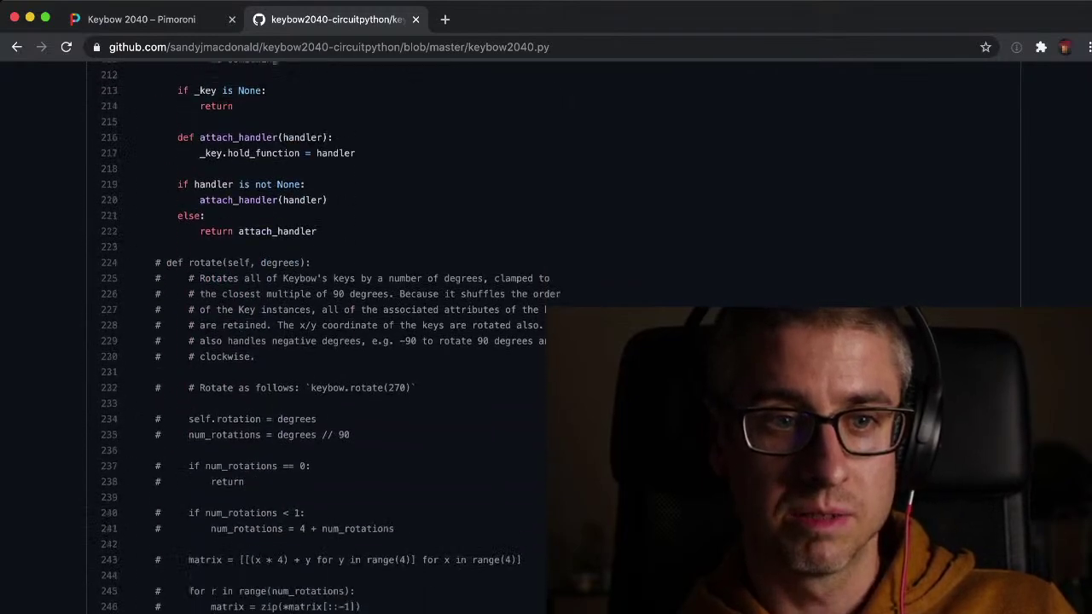
scroll(342, 341, "down", 2)
scroll(341, 341, "down", 5)
scroll(341, 341, "down", 2)
scroll(341, 341, "down", 2)
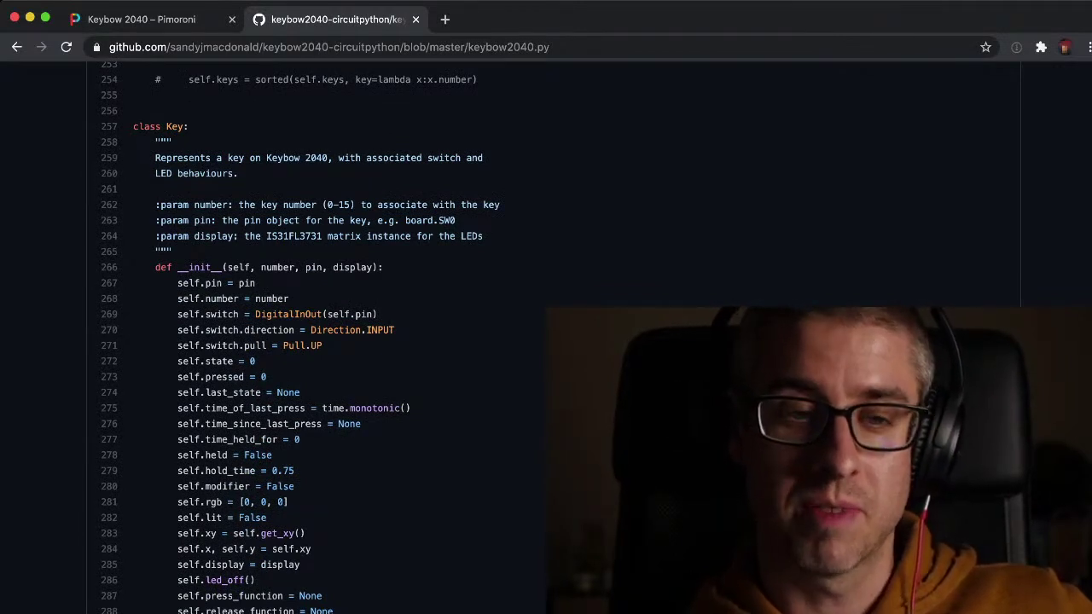
scroll(555, 341, "down", 2)
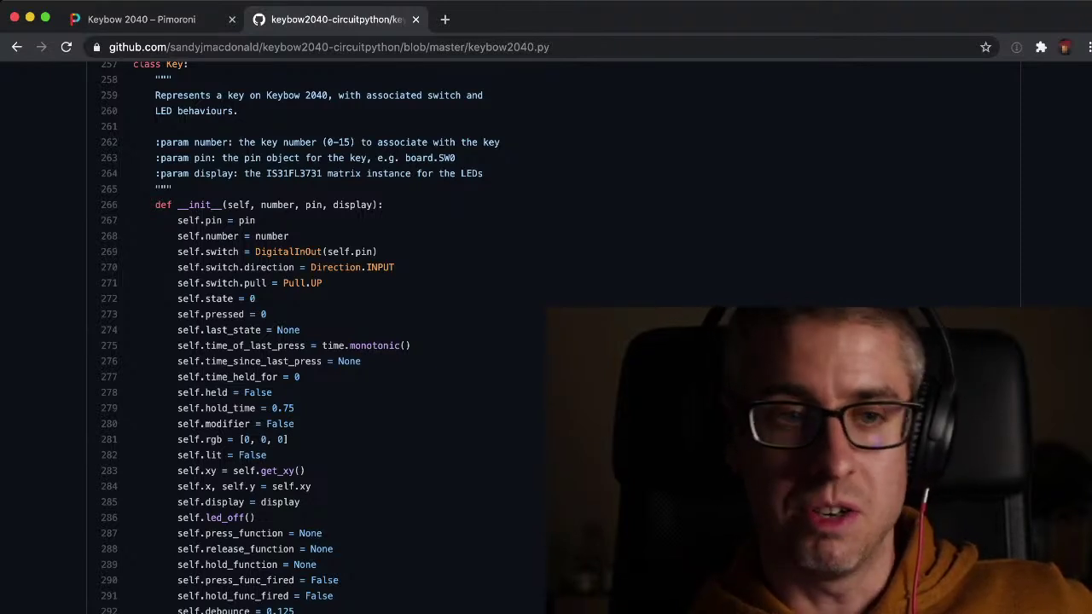
scroll(299, 342, "down", 2)
scroll(299, 342, "down", 1)
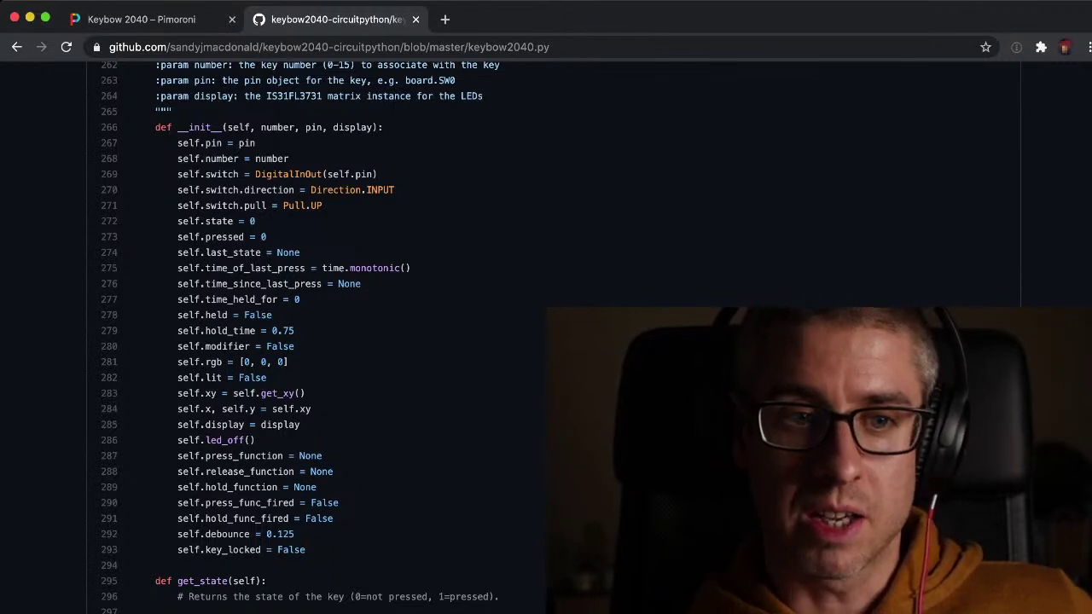
left_click_drag(177, 314, 247, 315)
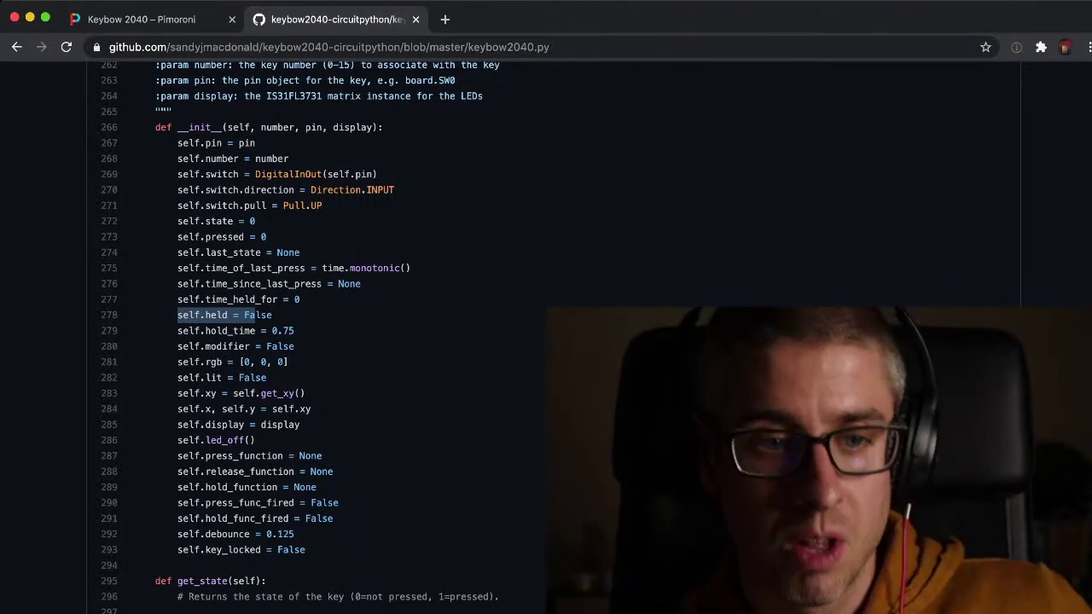
scroll(546, 341, "down", 3)
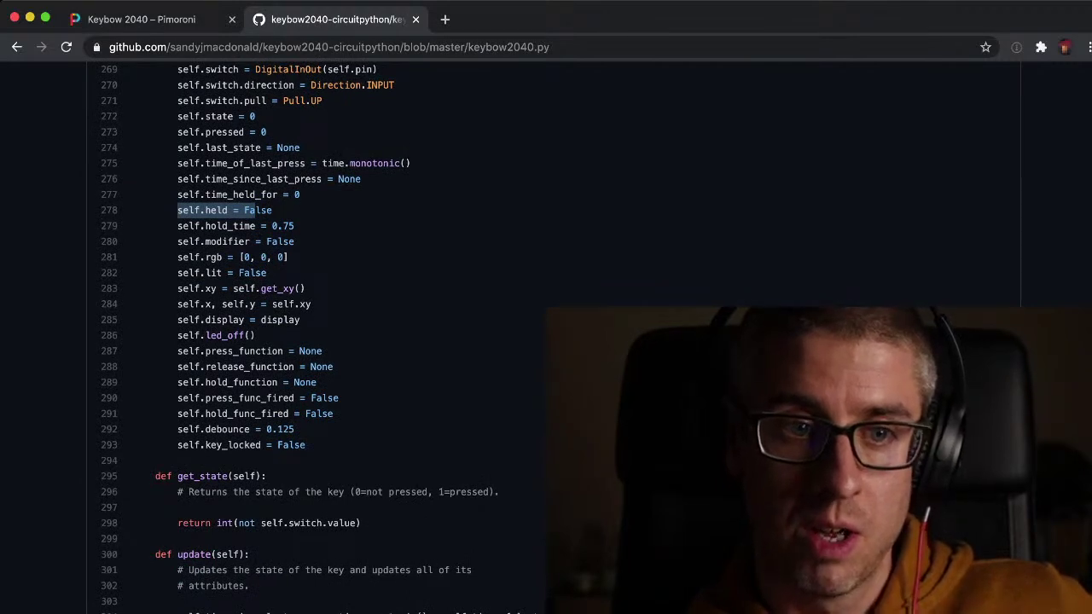
double_click(214, 257)
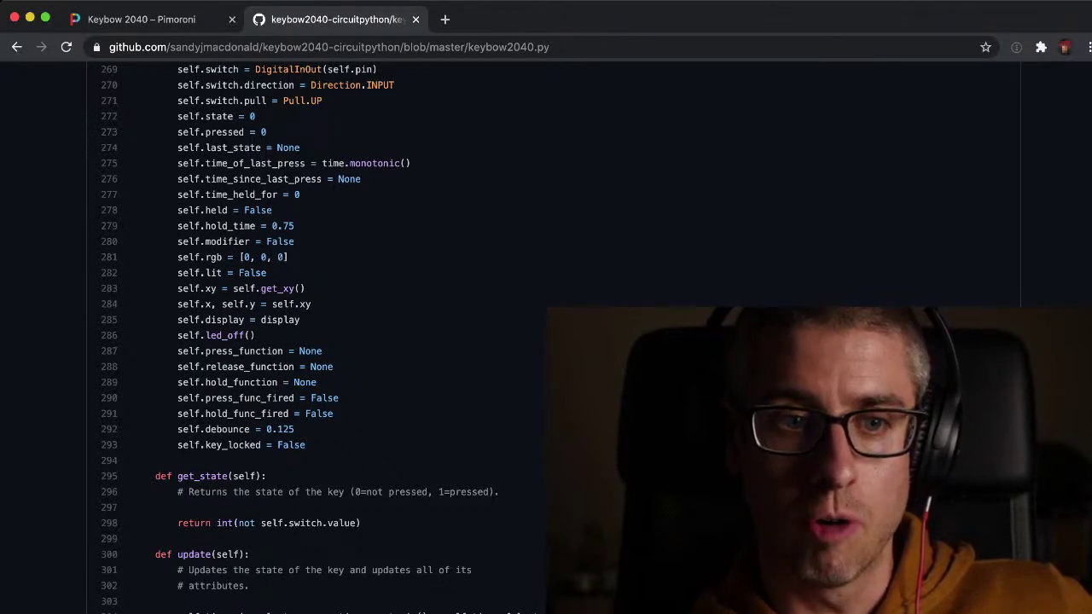
scroll(546, 341, "up", 2)
scroll(546, 342, "down", 2)
scroll(546, 341, "down", 2)
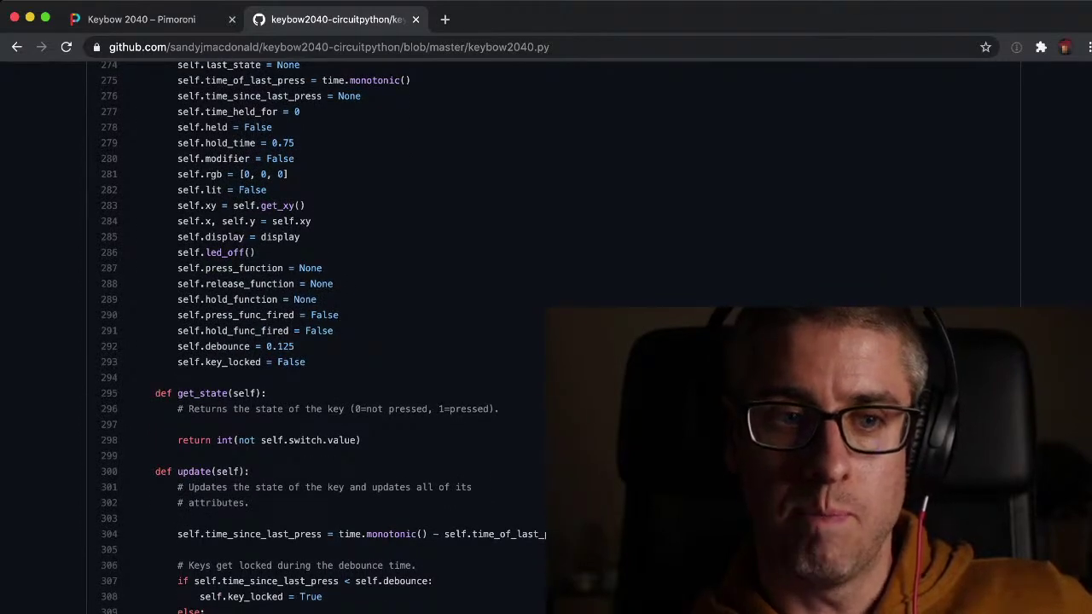
scroll(546, 341, "up", 4)
scroll(546, 342, "up", 2)
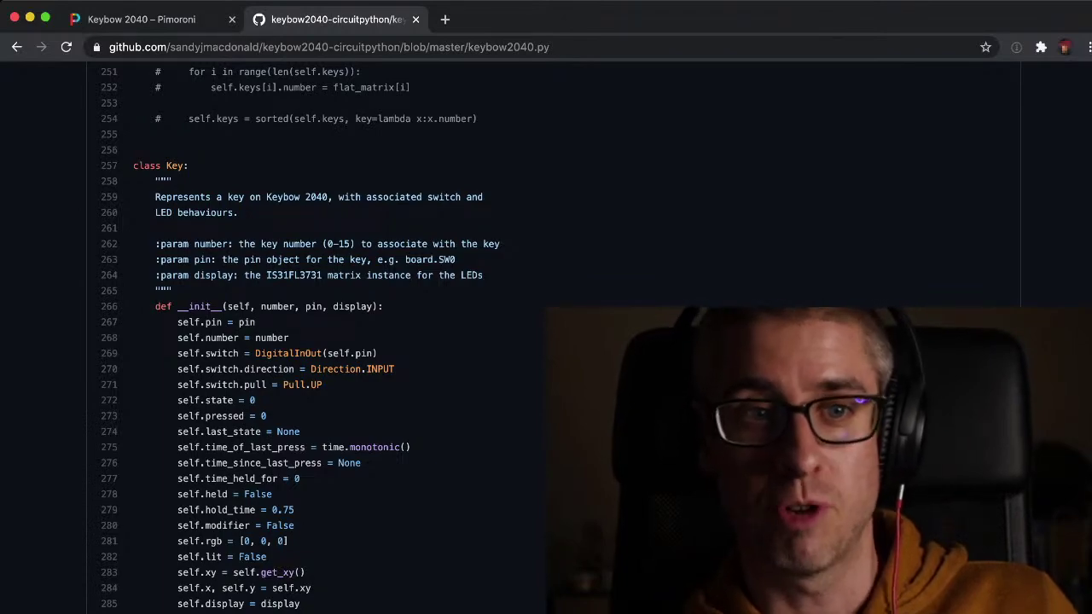
scroll(342, 342, "down", 2)
scroll(342, 341, "down", 3)
scroll(341, 341, "down", 3)
scroll(341, 341, "down", 2)
scroll(341, 342, "down", 2)
scroll(341, 341, "down", 4)
scroll(341, 342, "down", 3)
scroll(341, 341, "up", 2)
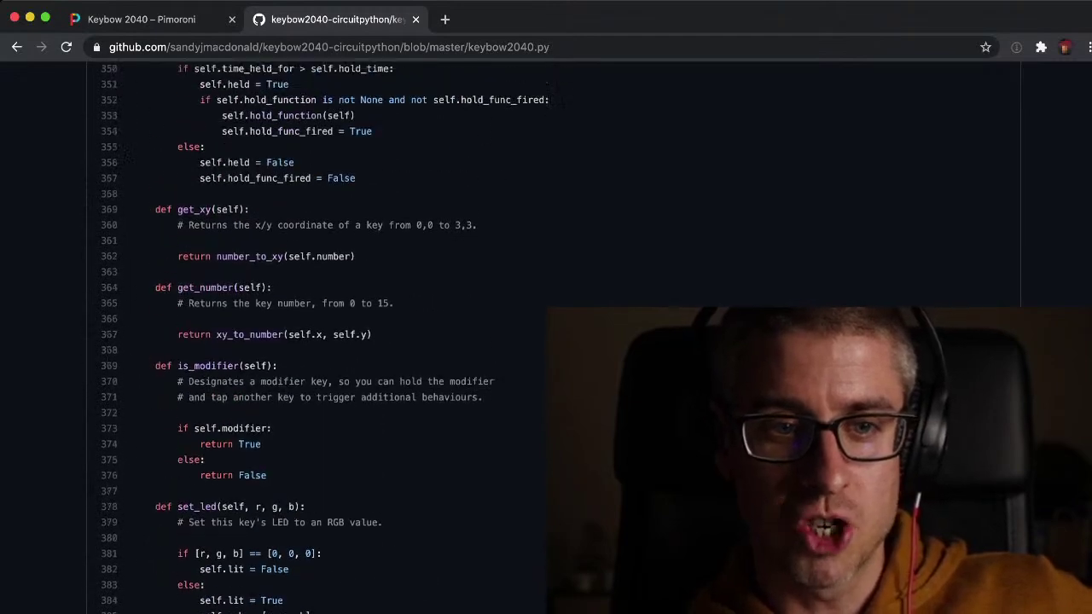
scroll(341, 341, "up", 2)
scroll(341, 342, "up", 3)
scroll(342, 341, "up", 1)
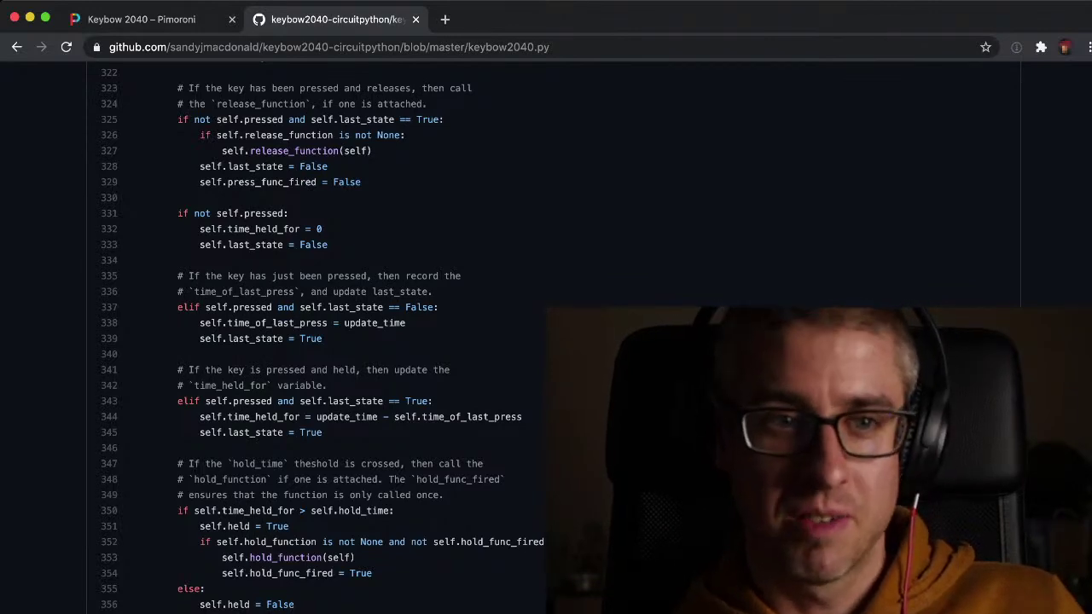
scroll(418, 341, "down", 2)
scroll(418, 341, "down", 2)
scroll(418, 341, "down", 4)
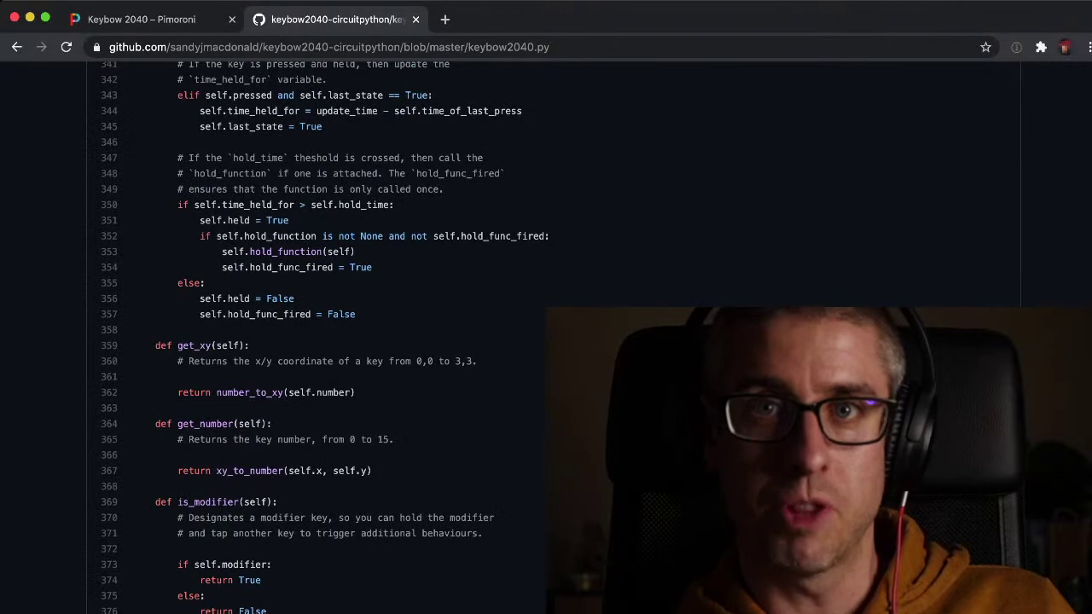
scroll(418, 341, "up", 10)
scroll(418, 341, "up", 3)
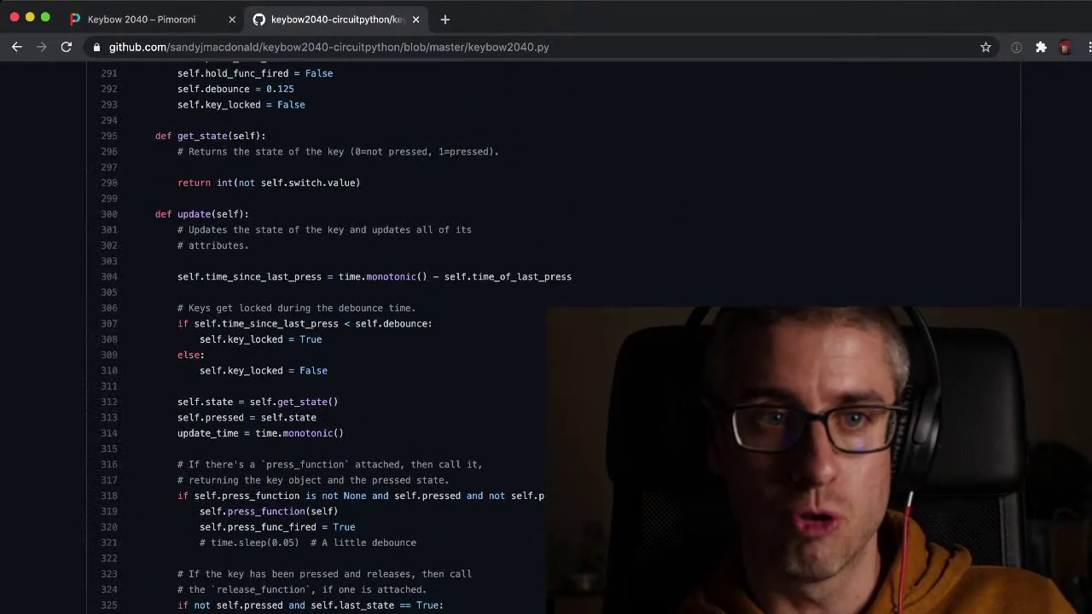
scroll(418, 341, "up", 20)
scroll(418, 342, "up", 17)
scroll(418, 341, "up", 8)
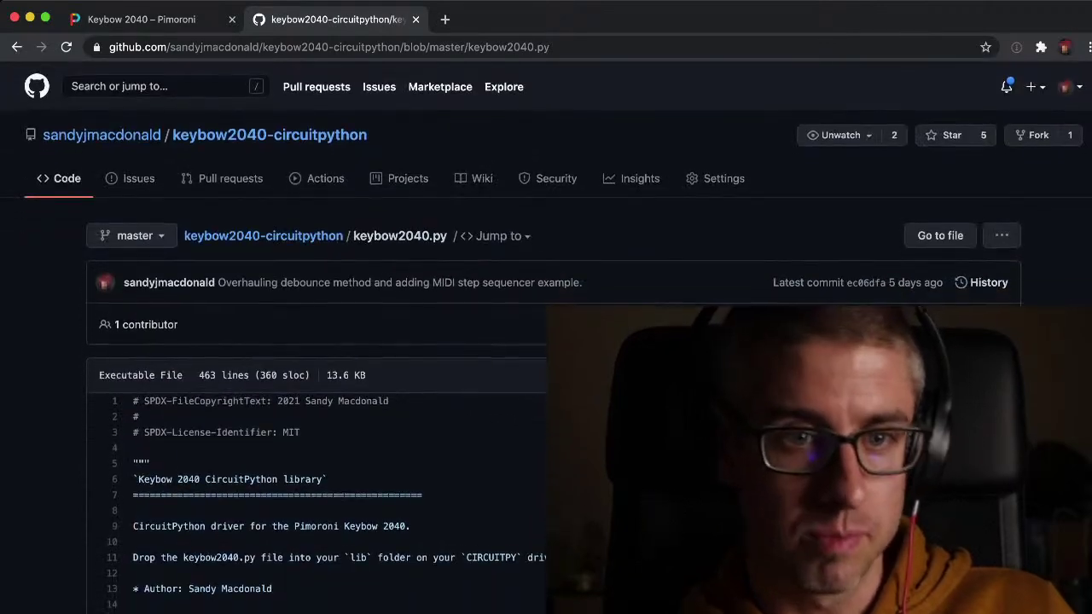
Step: Open hid-keys-simple.py from the repository's examples folder
left_click(263, 236)
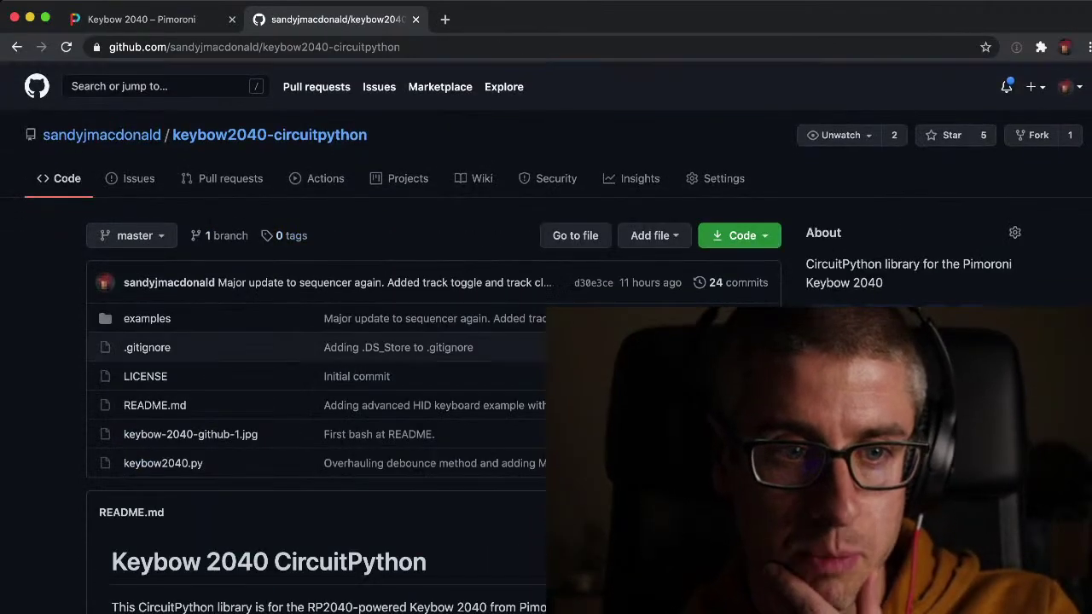
left_click(147, 318)
scroll(149, 346, "down", 3)
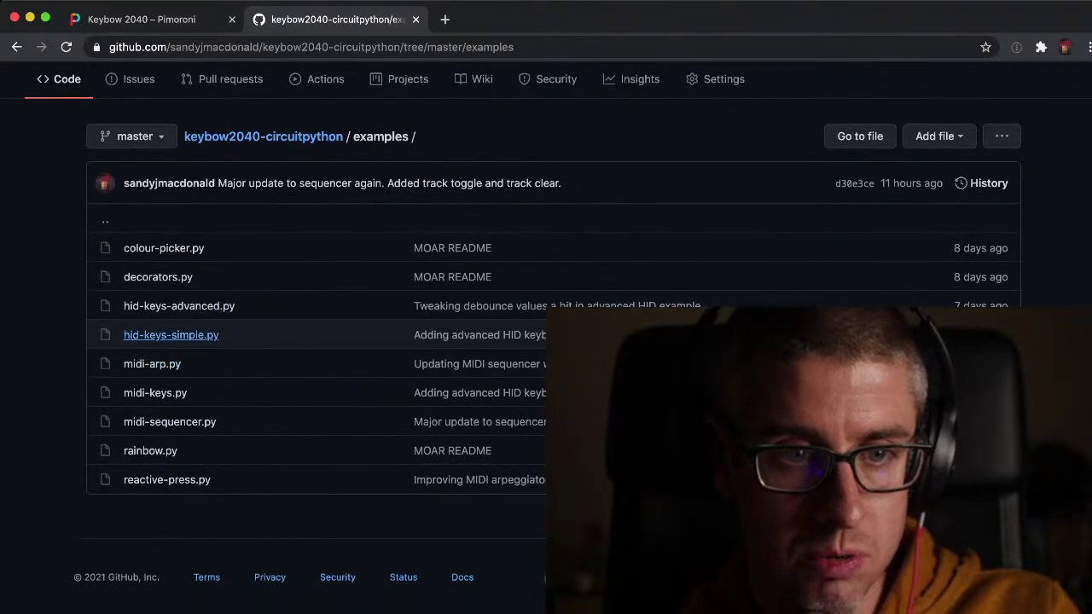
left_click(170, 335)
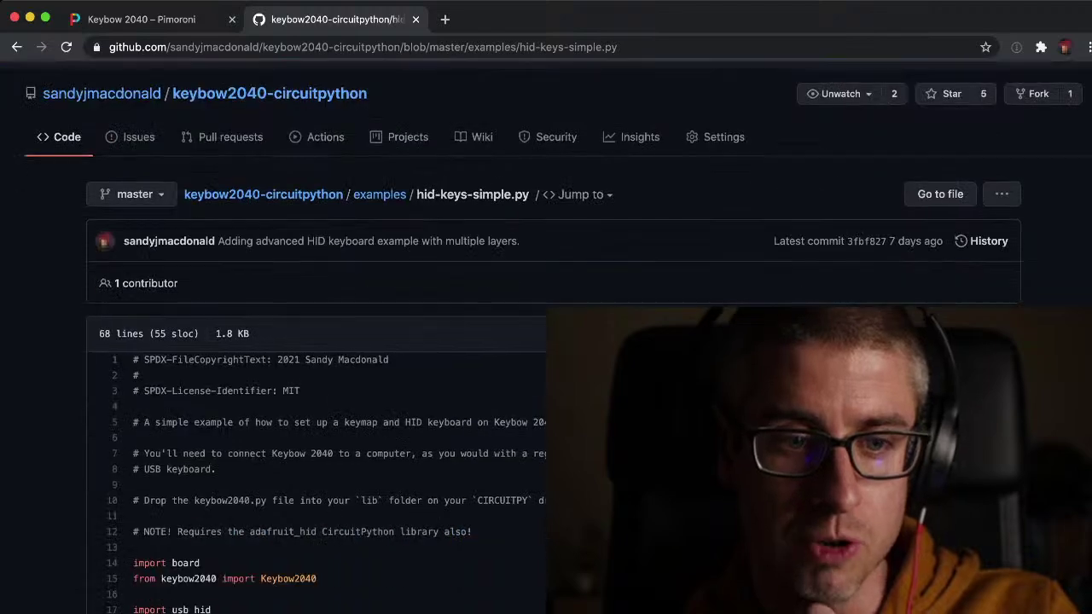
Step: Scroll through hid-keys-simple.py and highlight its final while True update loop
scroll(546, 341, "down", 5)
scroll(341, 342, "down", 5)
scroll(341, 342, "down", 3)
scroll(341, 341, "down", 3)
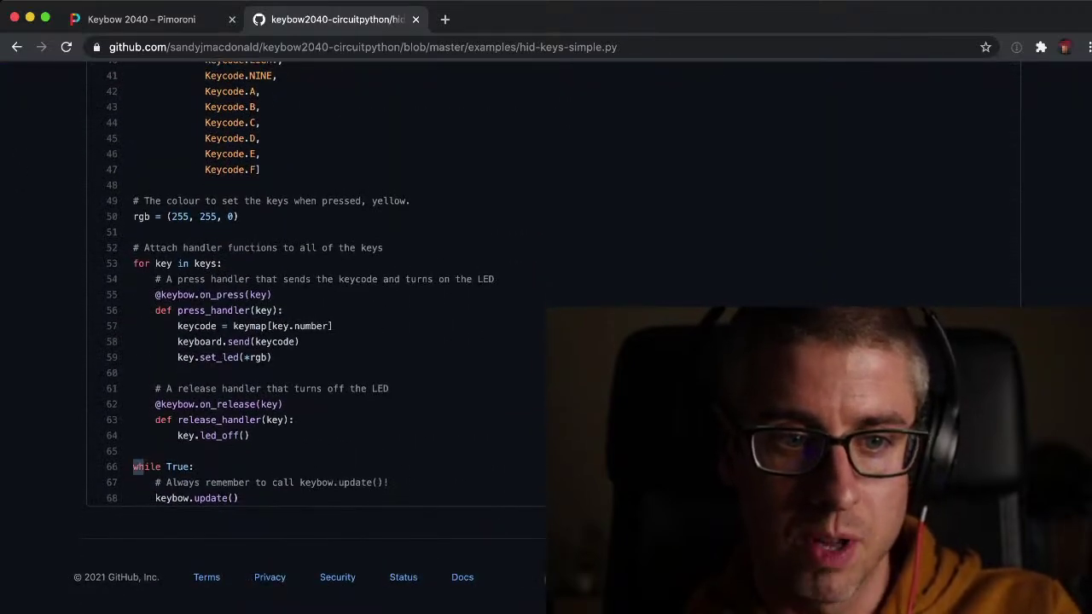
left_click_drag(134, 467, 238, 499)
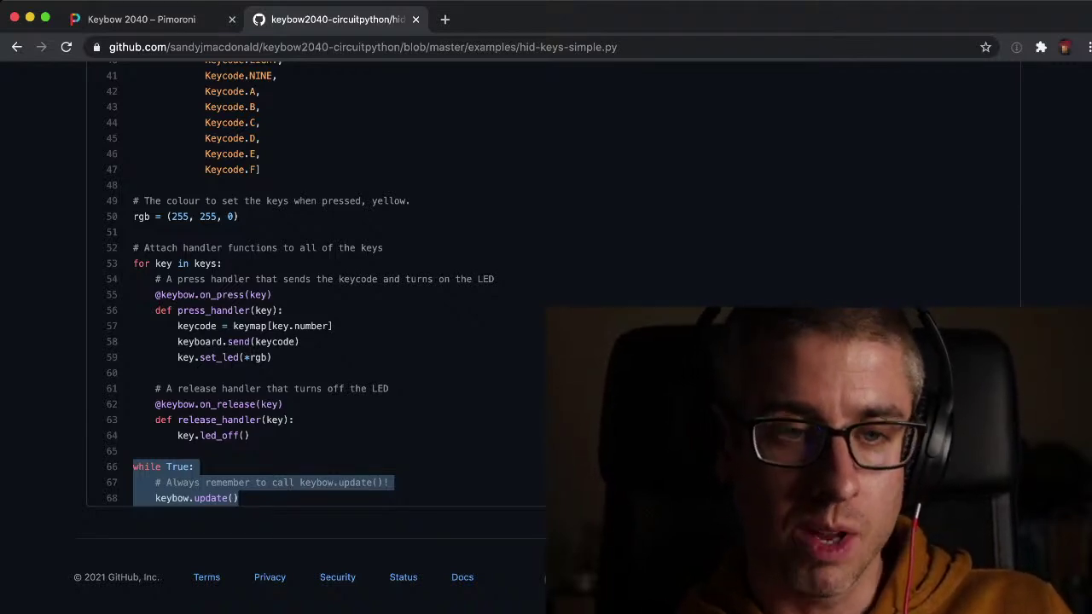
scroll(342, 341, "up", 3)
scroll(342, 342, "up", 3)
scroll(341, 342, "up", 1)
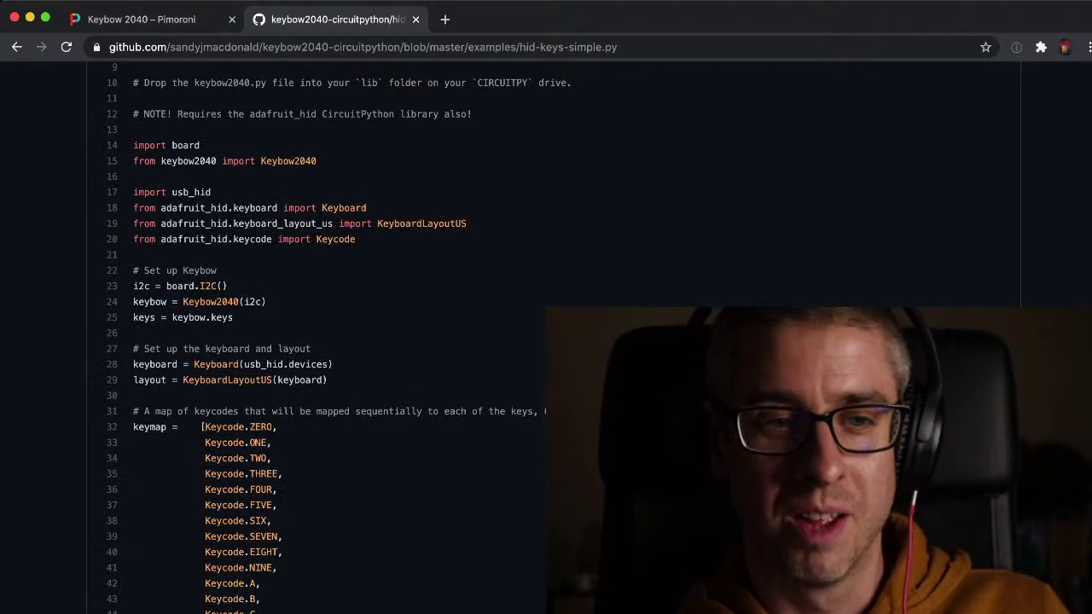
scroll(546, 341, "down", 10)
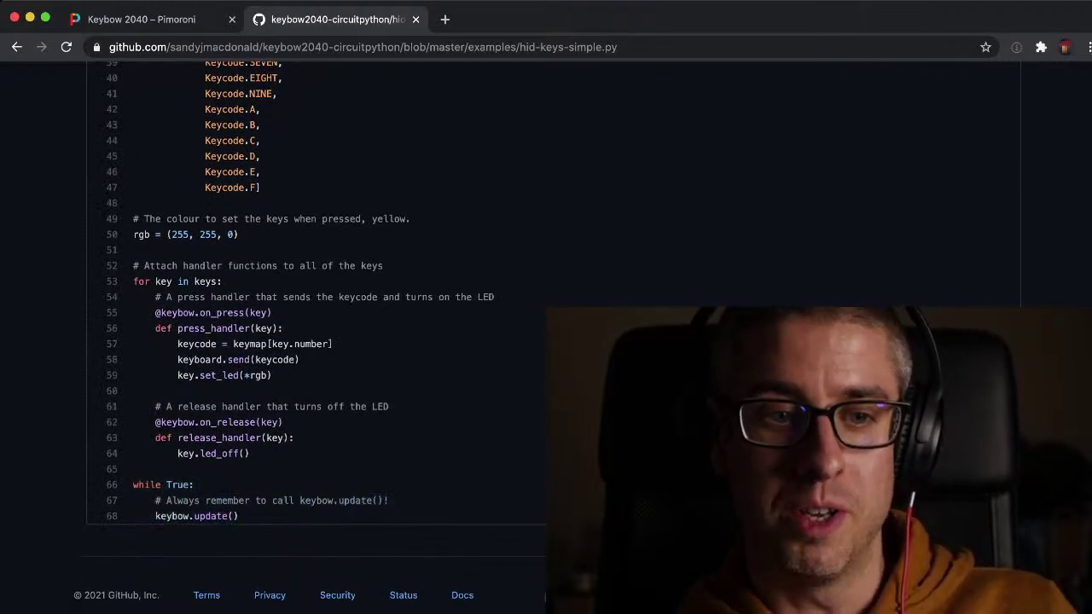
left_click_drag(155, 501, 388, 501)
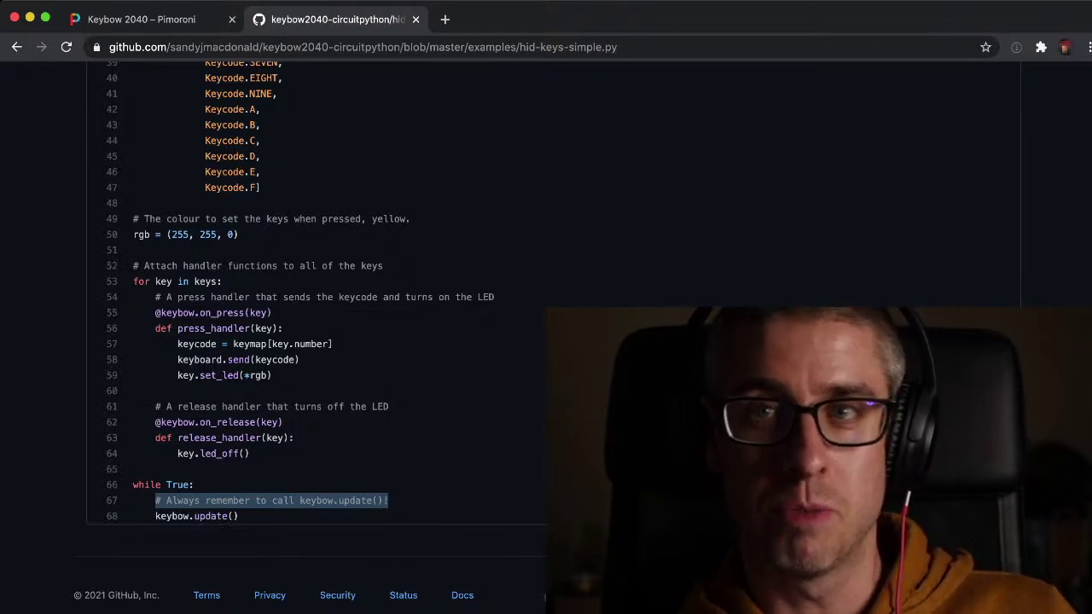
Step: Return to Sublime Text and show the rainbow example code.py on the KEYBOWHID drive
scroll(315, 341, "up", 1)
scroll(316, 342, "up", 5)
scroll(316, 341, "up", 10)
scroll(315, 342, "up", 2)
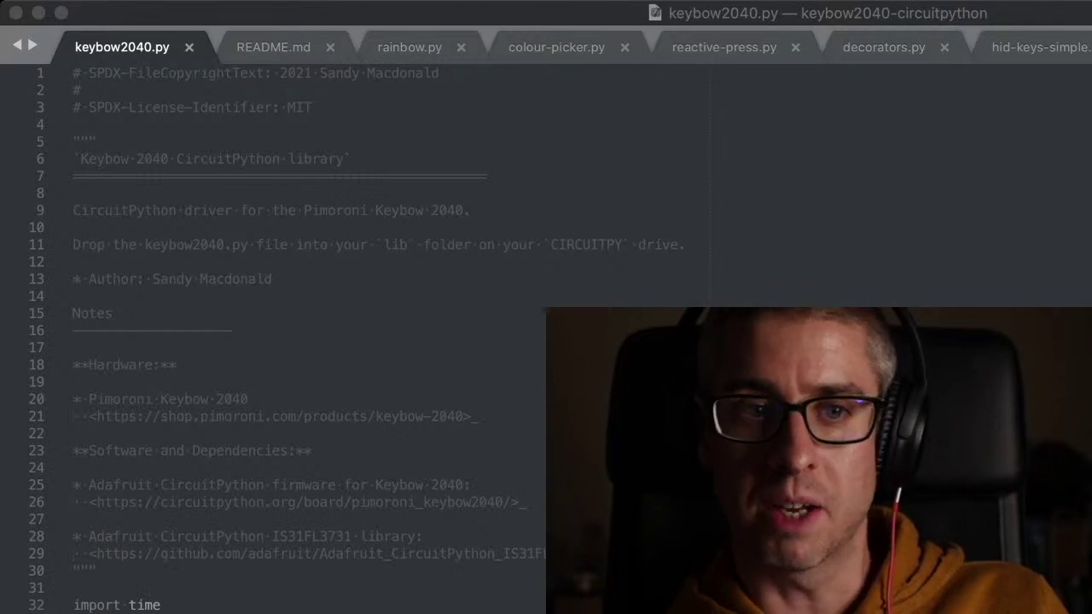
key("super+Tab")
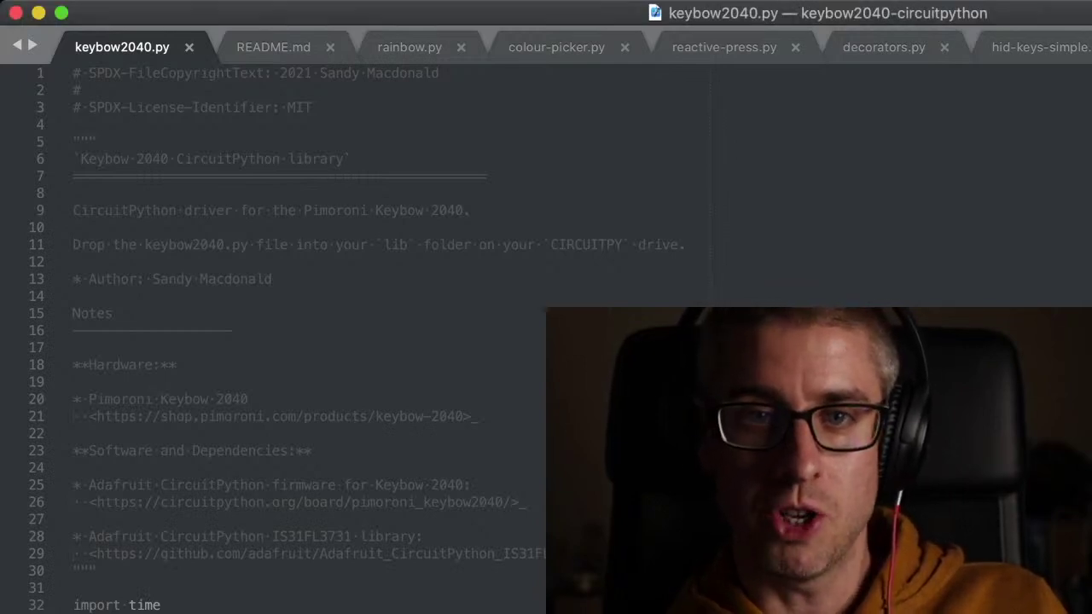
scroll(546, 47, "right", 5)
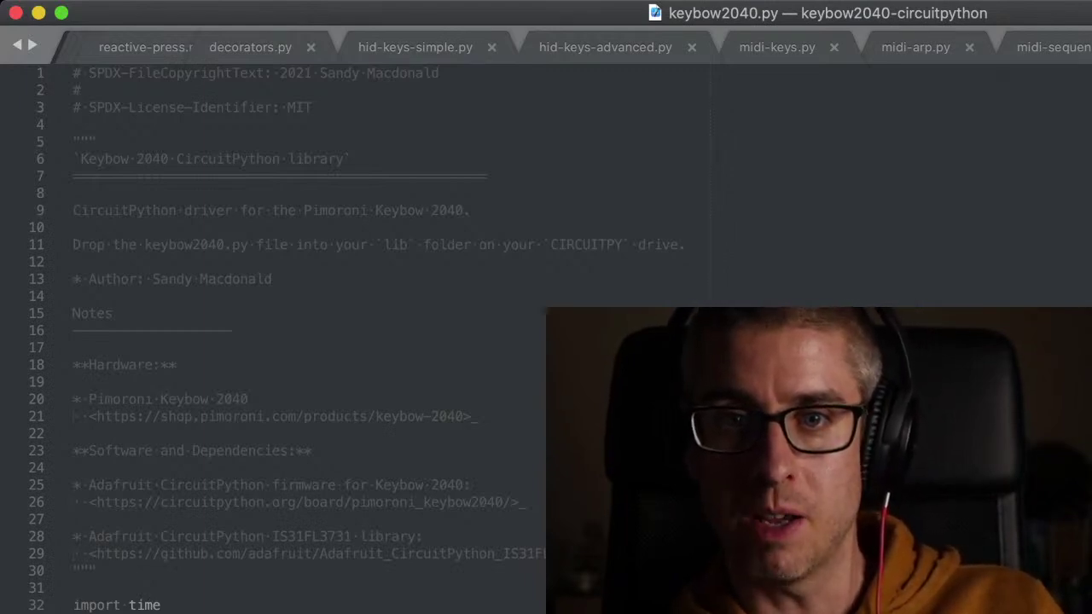
key("ctrl+Tab")
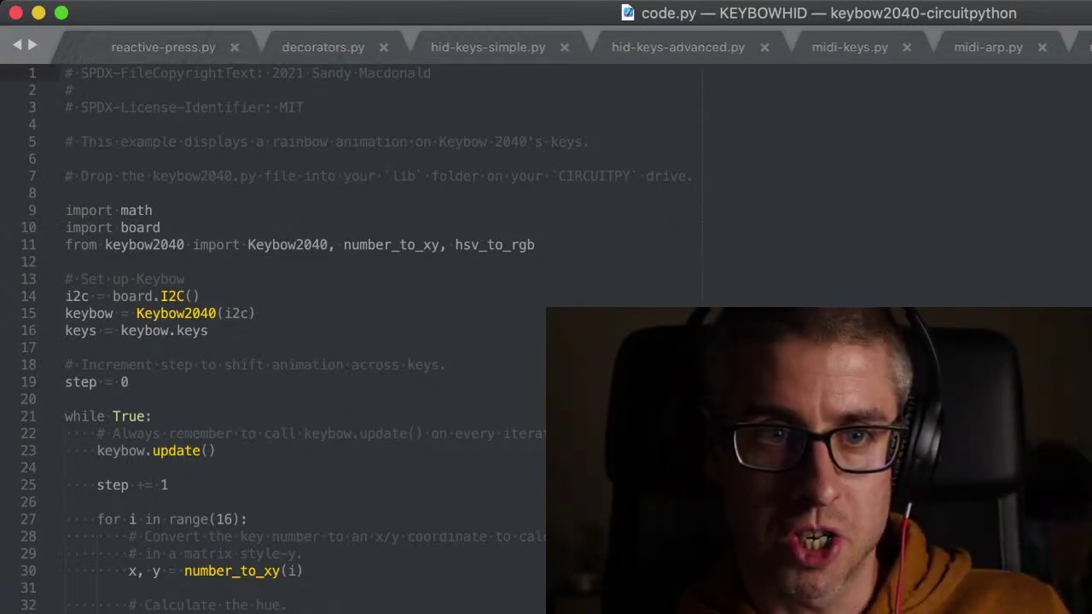
Step: Copy hid-keys-simple.py over code.py's rainbow example and save it to the board
key("ctrl+Tab")
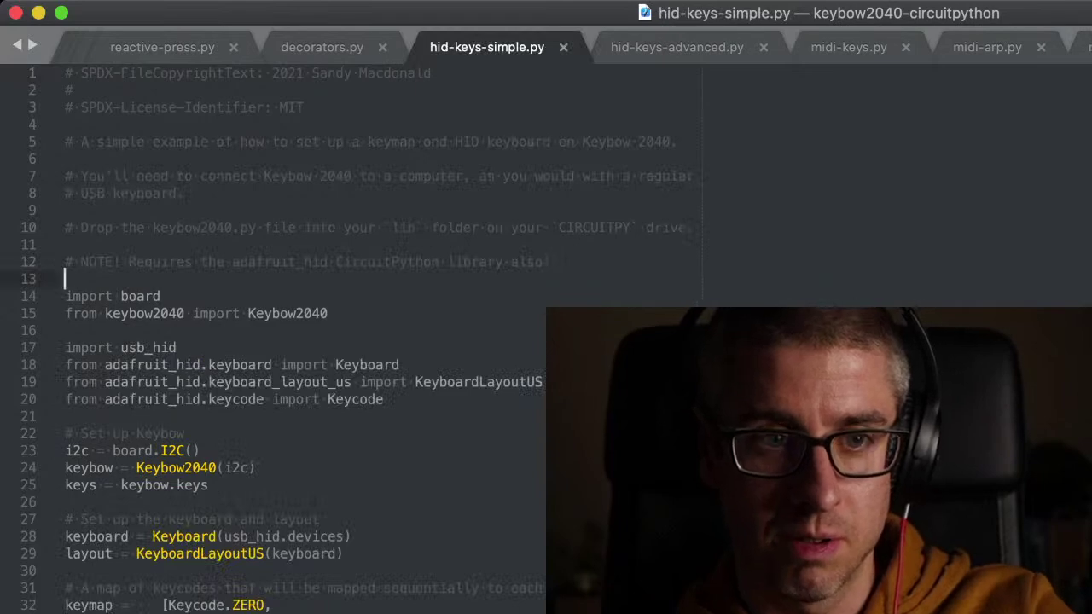
key("super+a")
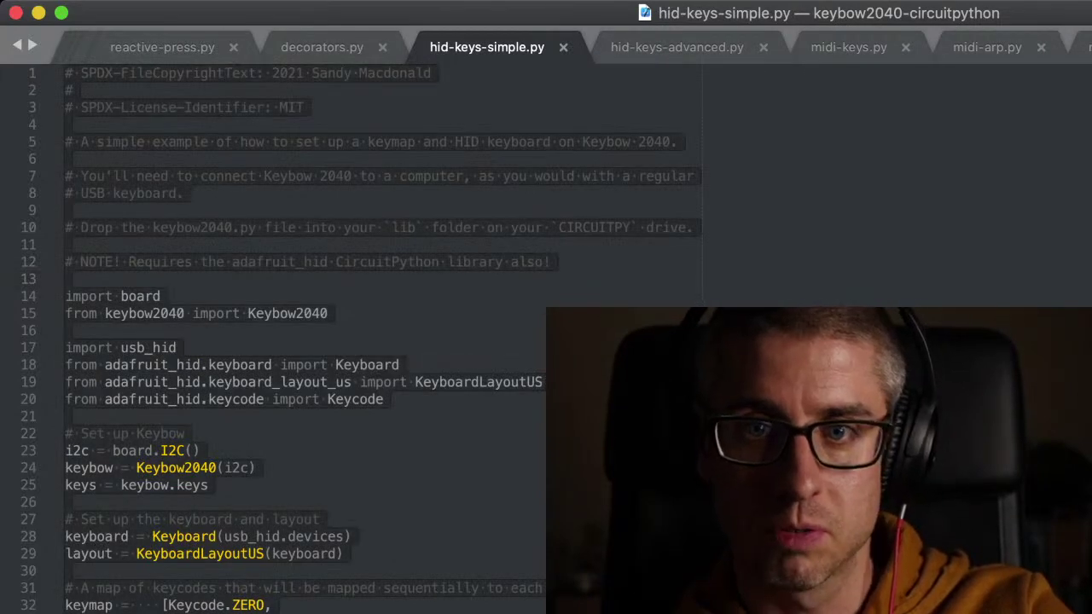
key("ctrl+Tab")
key("super+a")
key("super+v")
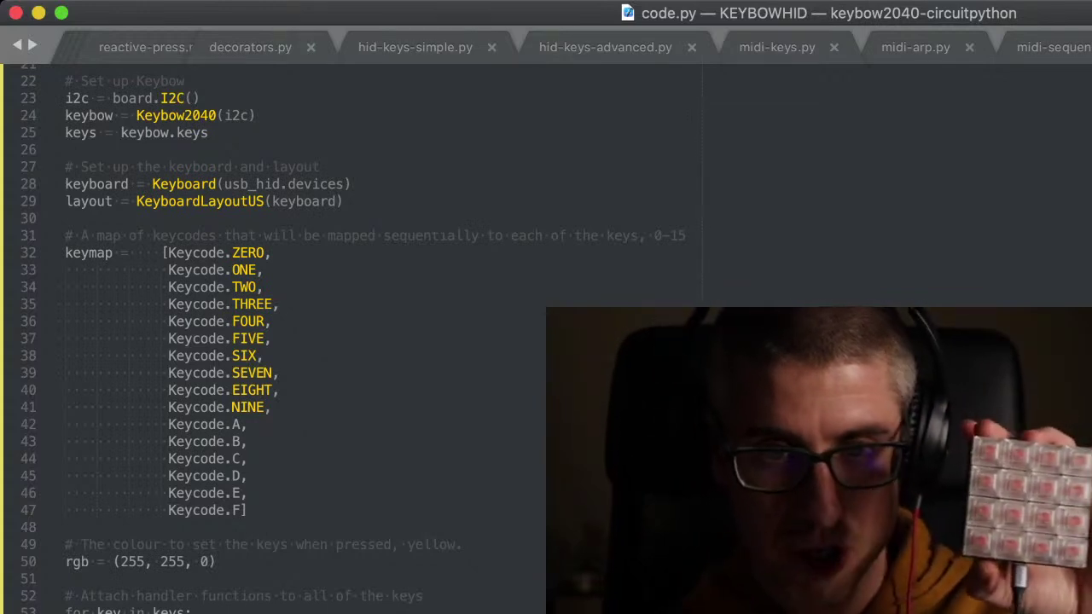
Step: Start a new blank untitled file for testing keypad input
key("super+p")
key("Escape")
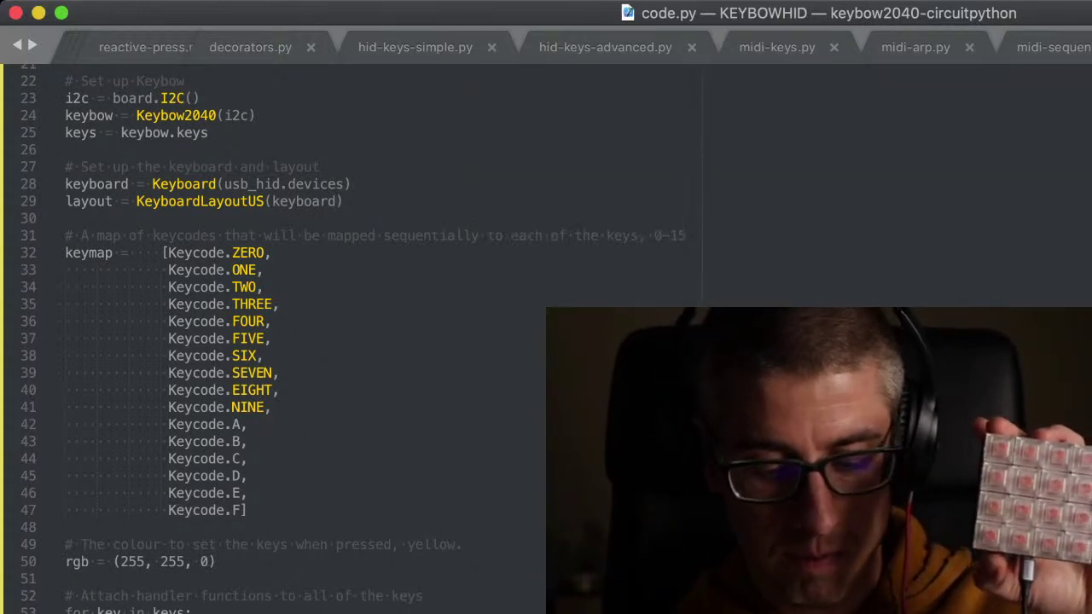
key("super+n")
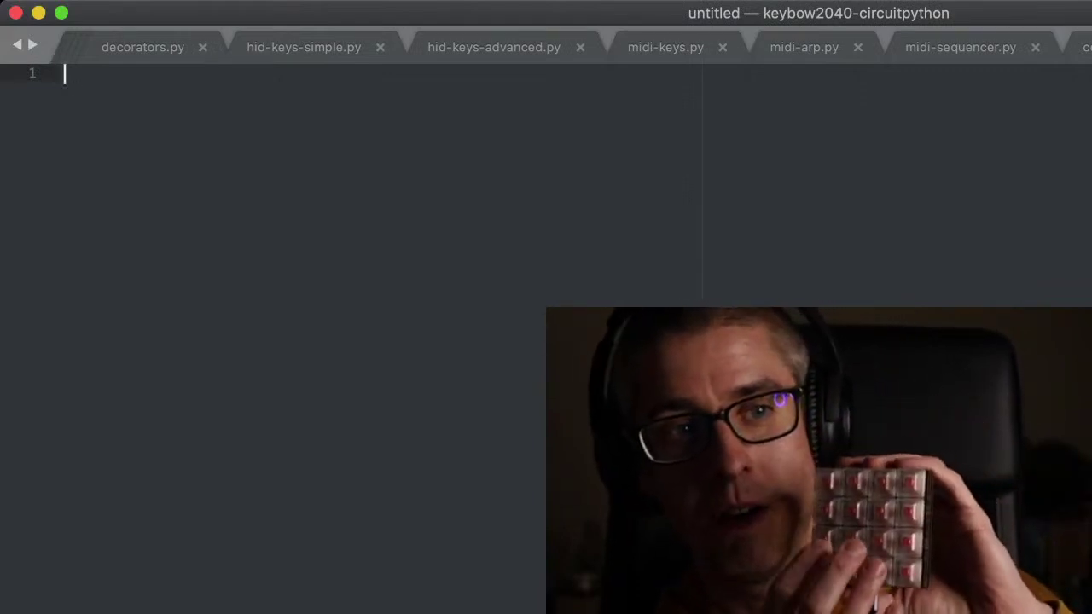
Step: Type test characters from the Keybow keys, clear them, then enter fedcba983210c
type("aeaeaeaeaeaae9d8d9d999")
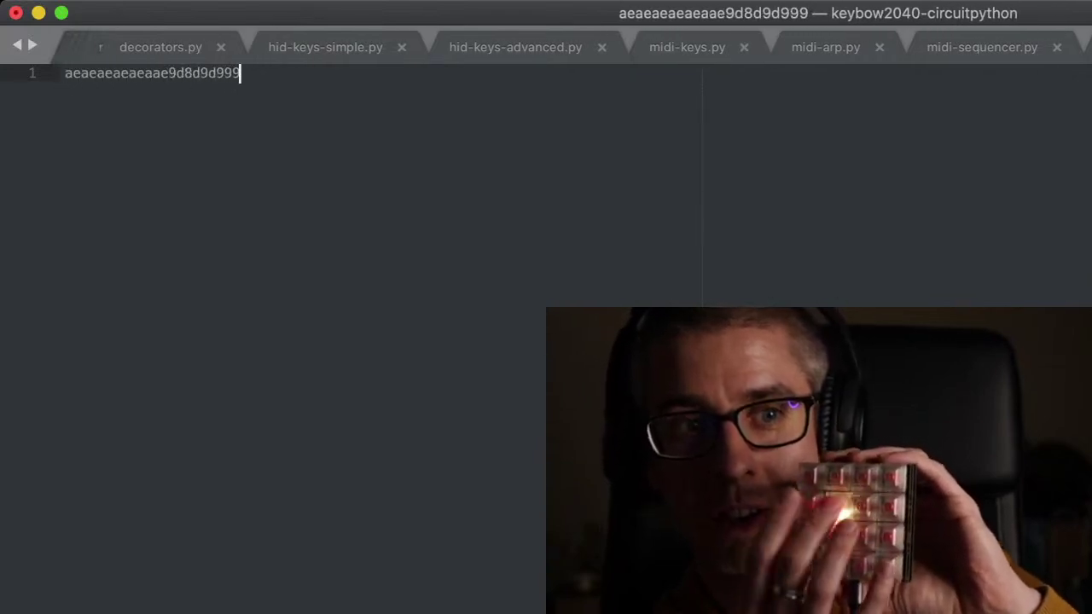
type("d99d9bfbfbfbbfbfbf262622626")
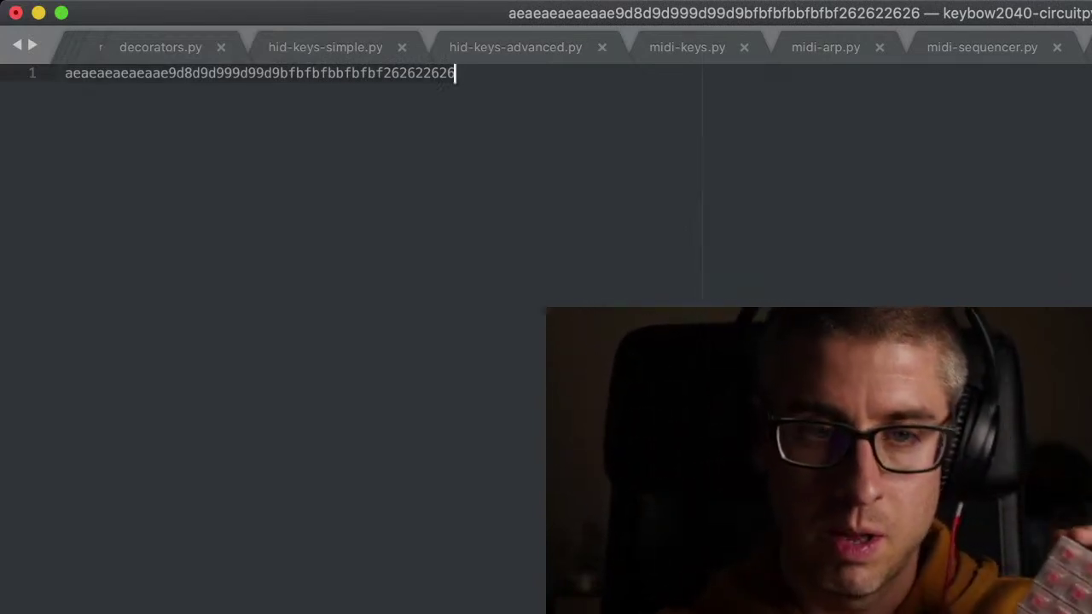
key("super+a")
key("BackSpace")
type("f")
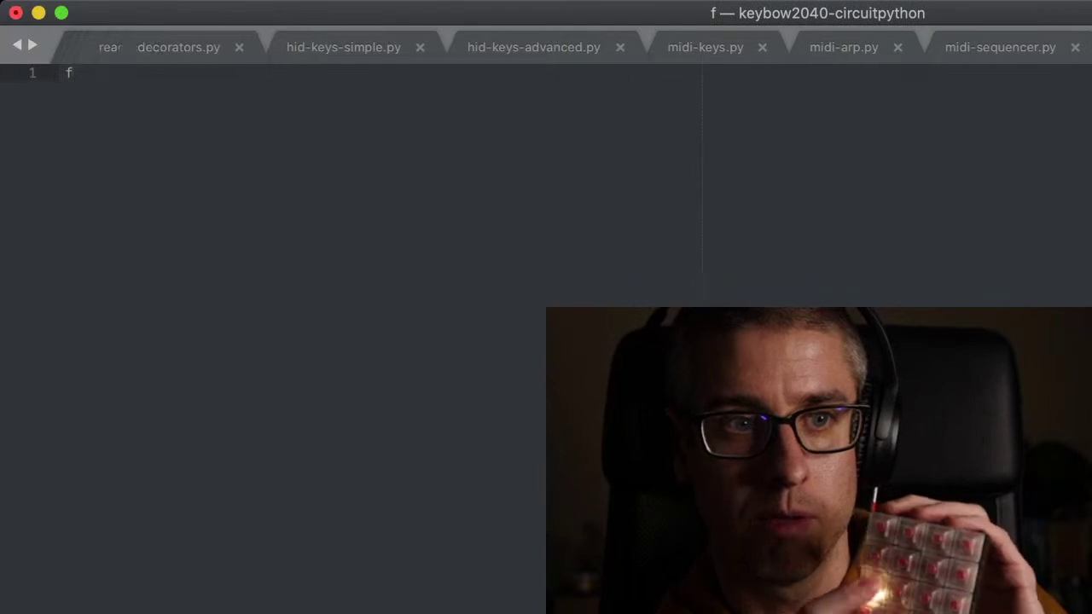
type("edc")
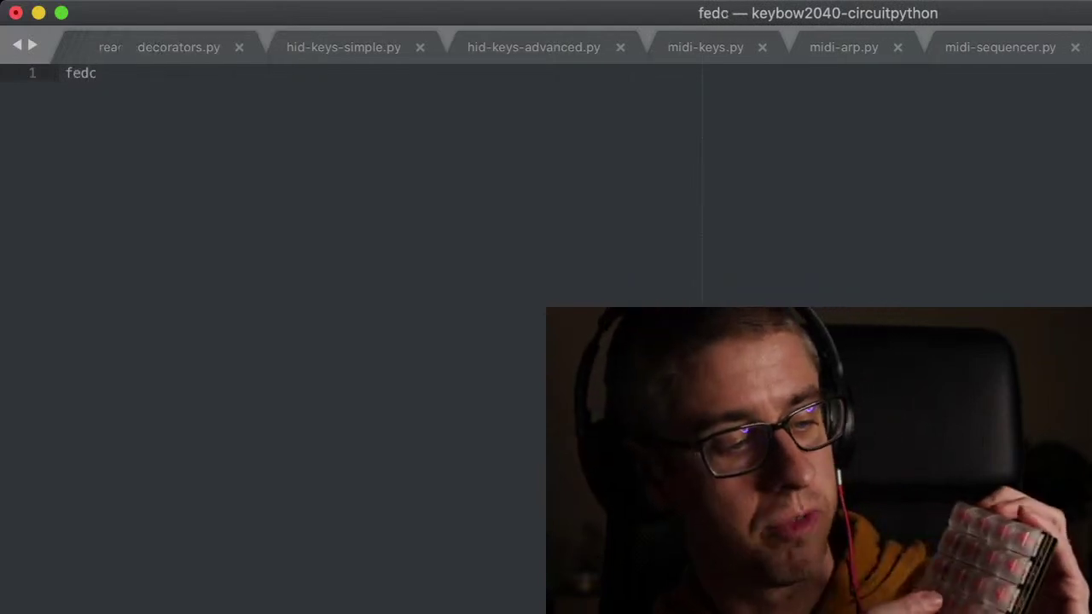
type("ba98")
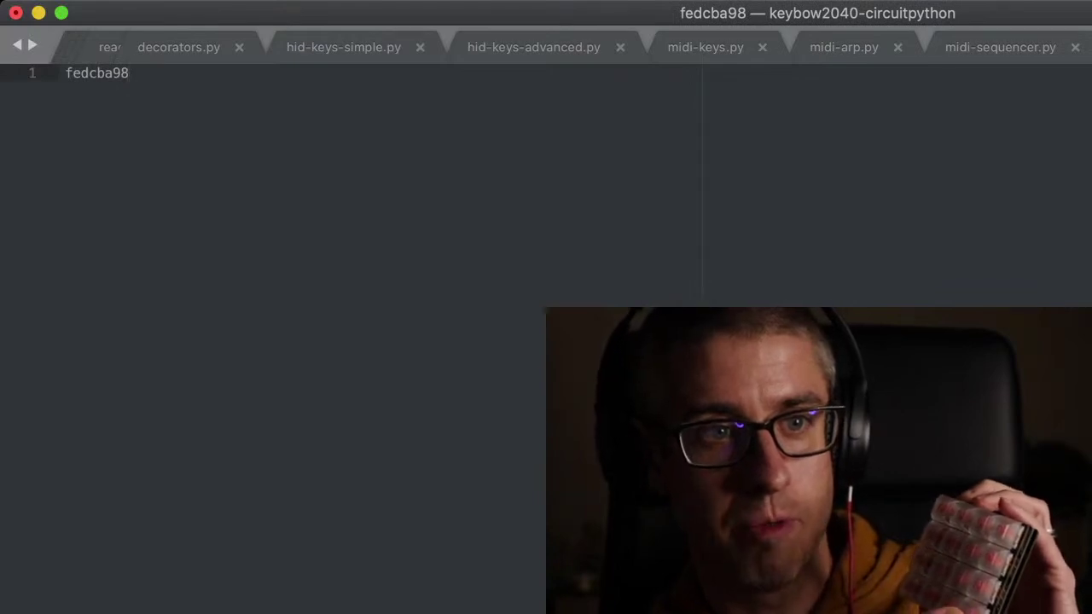
type("321")
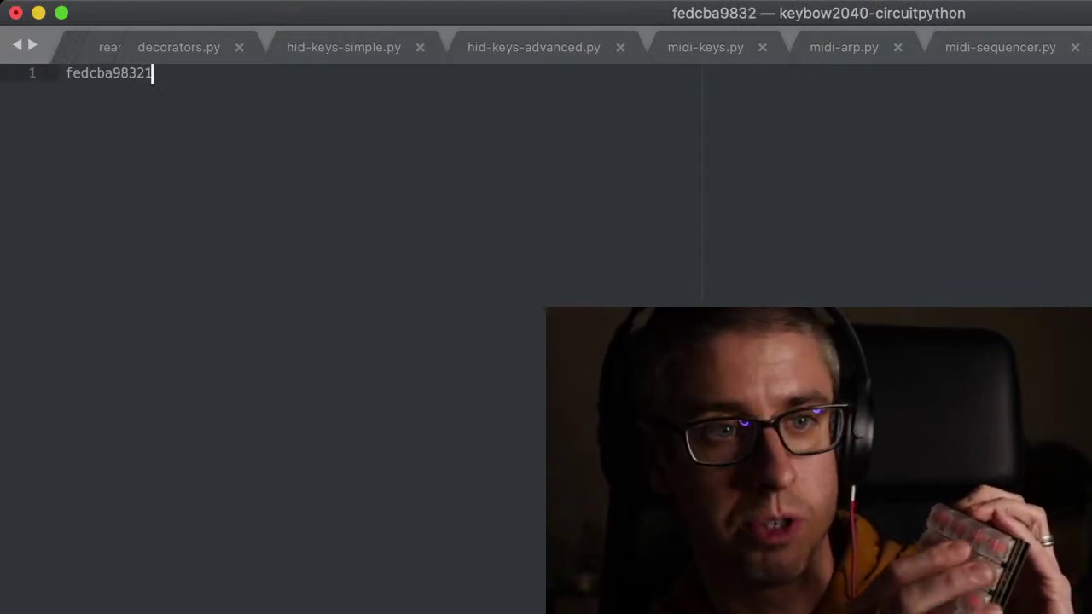
type("0")
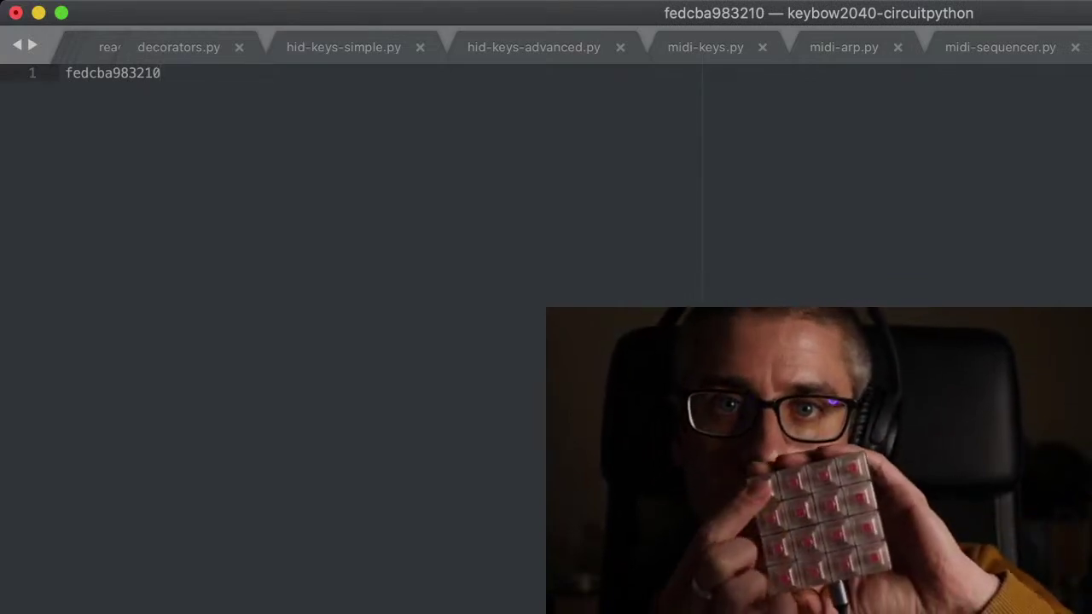
type("c")
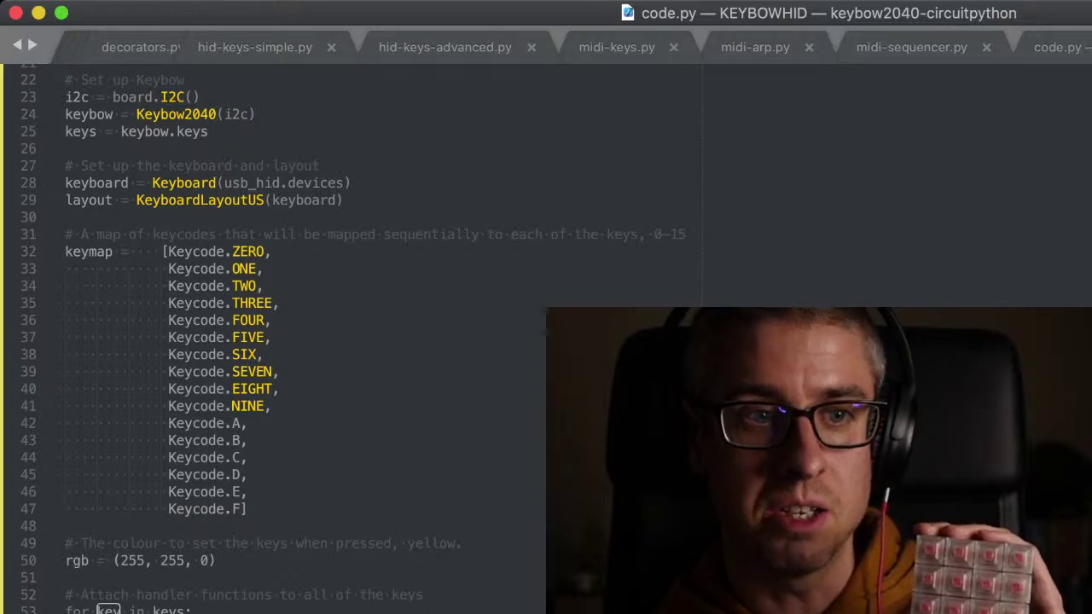
Step: Scroll code.py to its keymap and highlight lines 32–47 assigning Keycodes ZERO through F
scroll(341, 341, "up", 2)
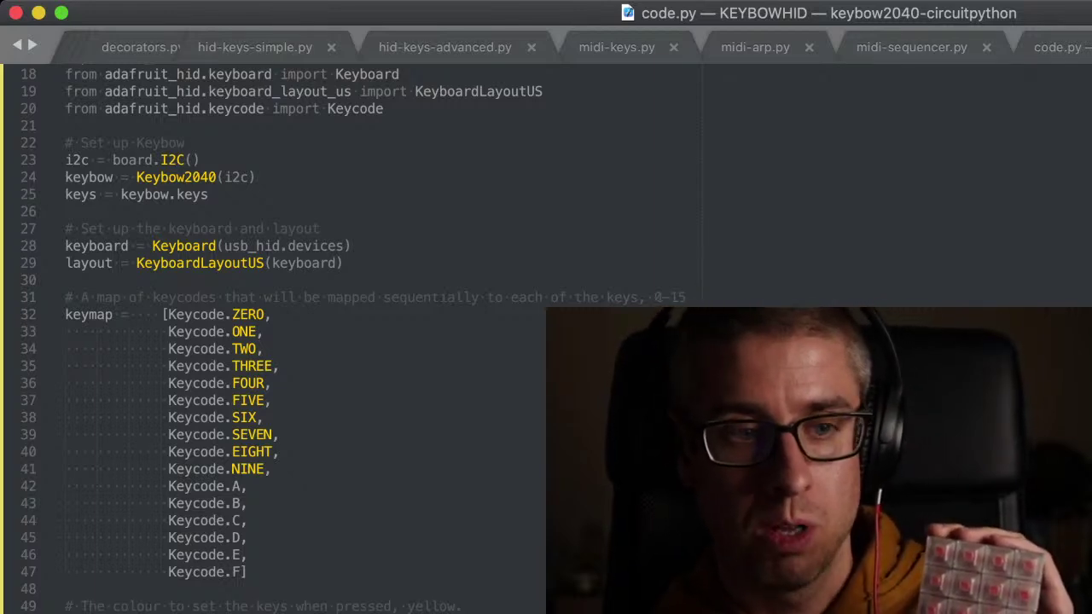
scroll(273, 341, "down", 2)
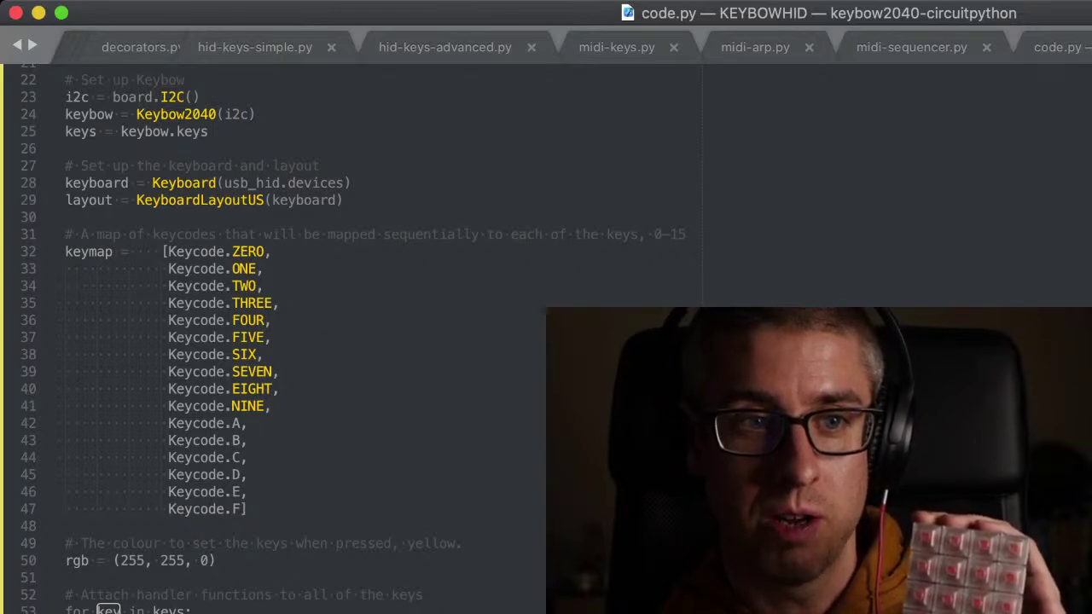
mouse_move(65, 251)
left_mouse_down()
mouse_move(196, 269)
mouse_move(247, 457)
mouse_move(247, 510)
left_mouse_up()
key("Left")
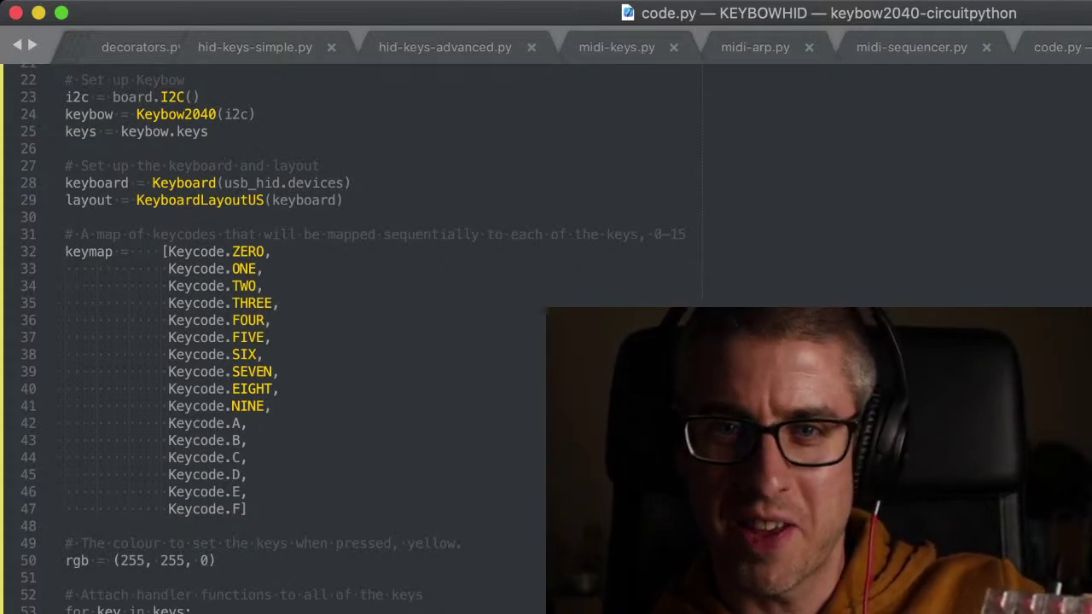
key("ctrl+Tab")
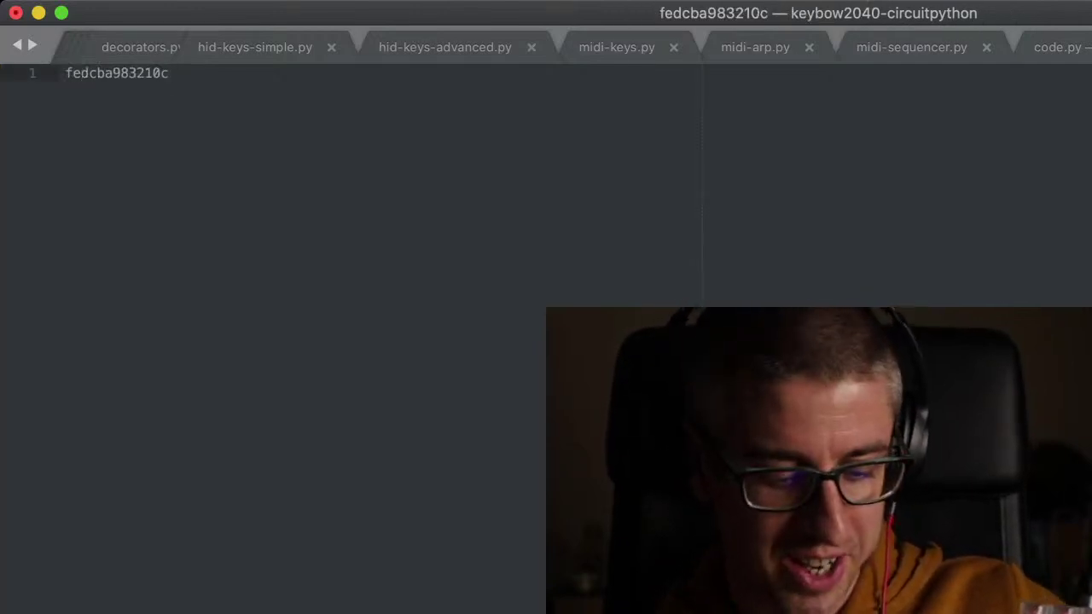
type("å")
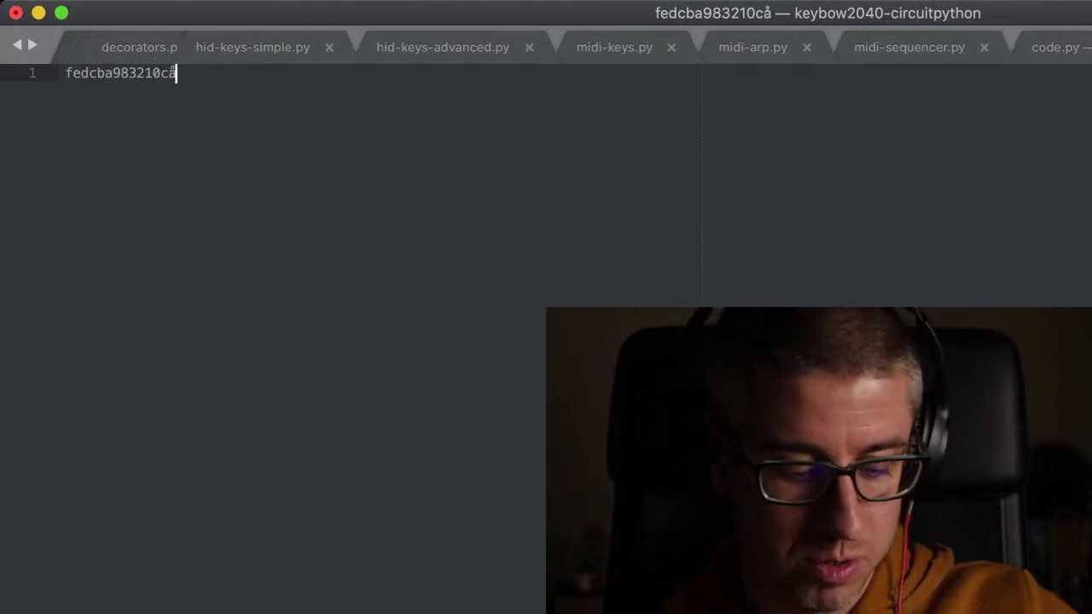
key("ctrl+a")
key("BackSpace")
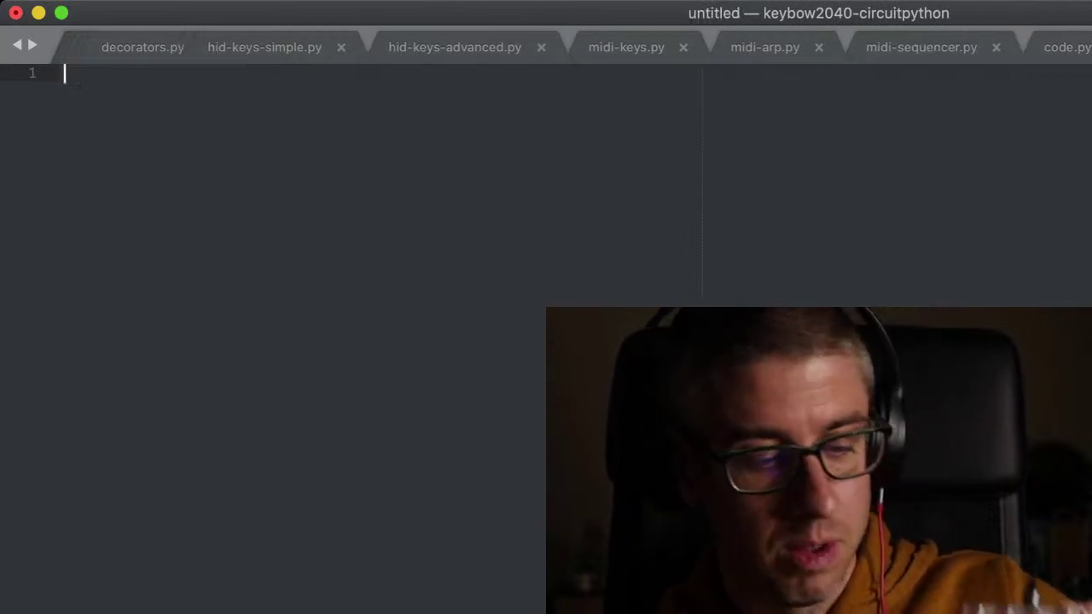
type("0")
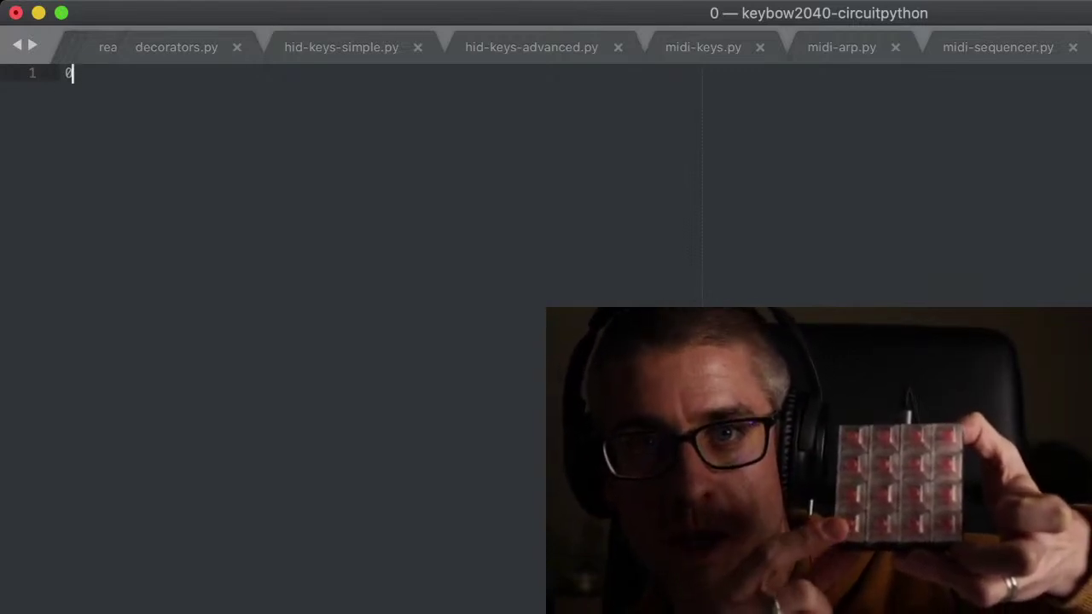
type("1234")
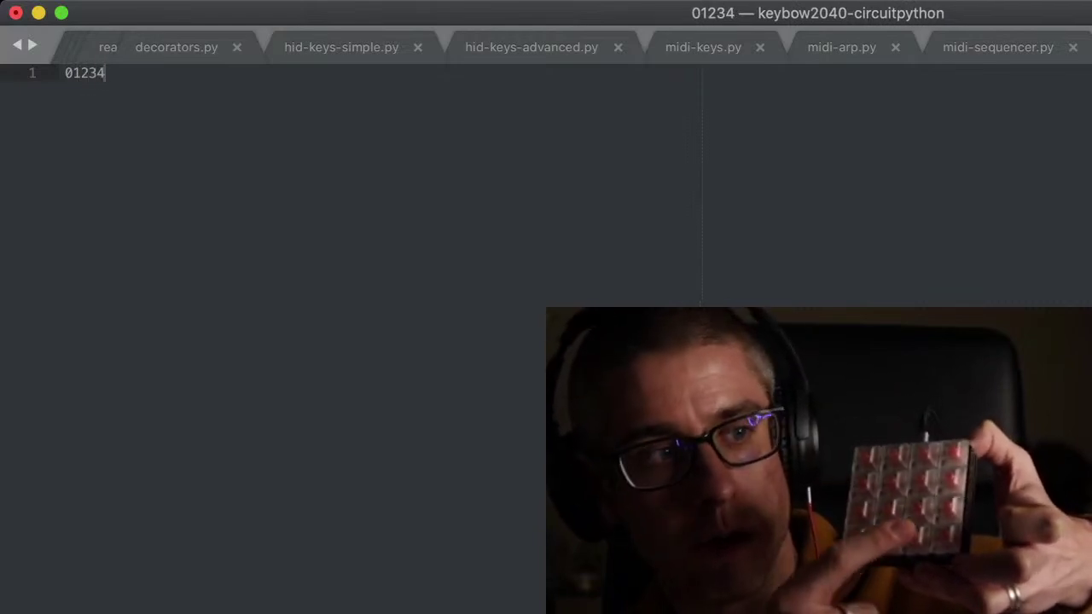
type("5")
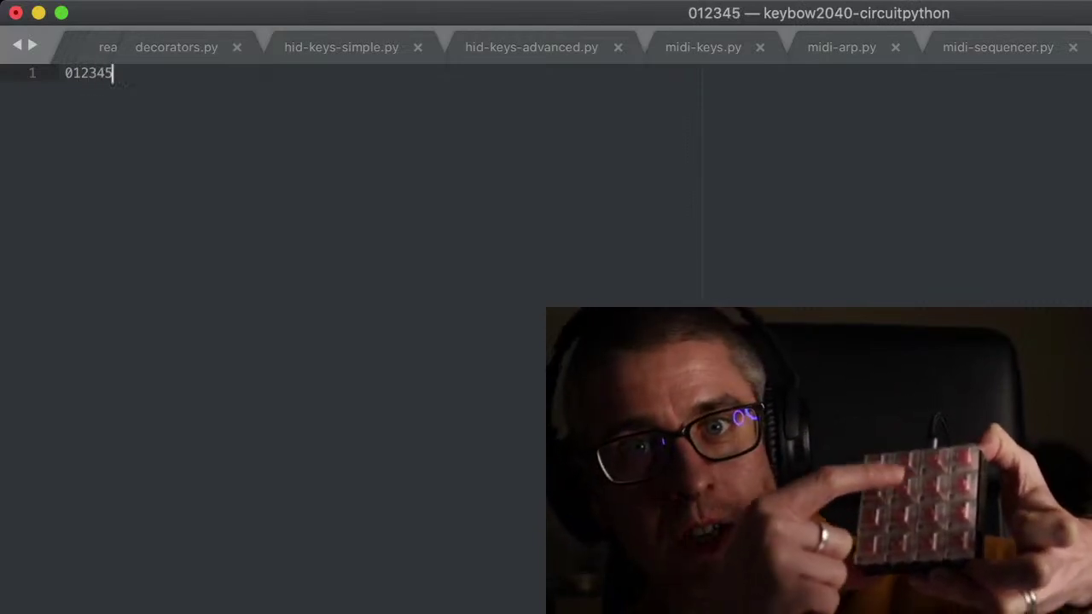
type("6789")
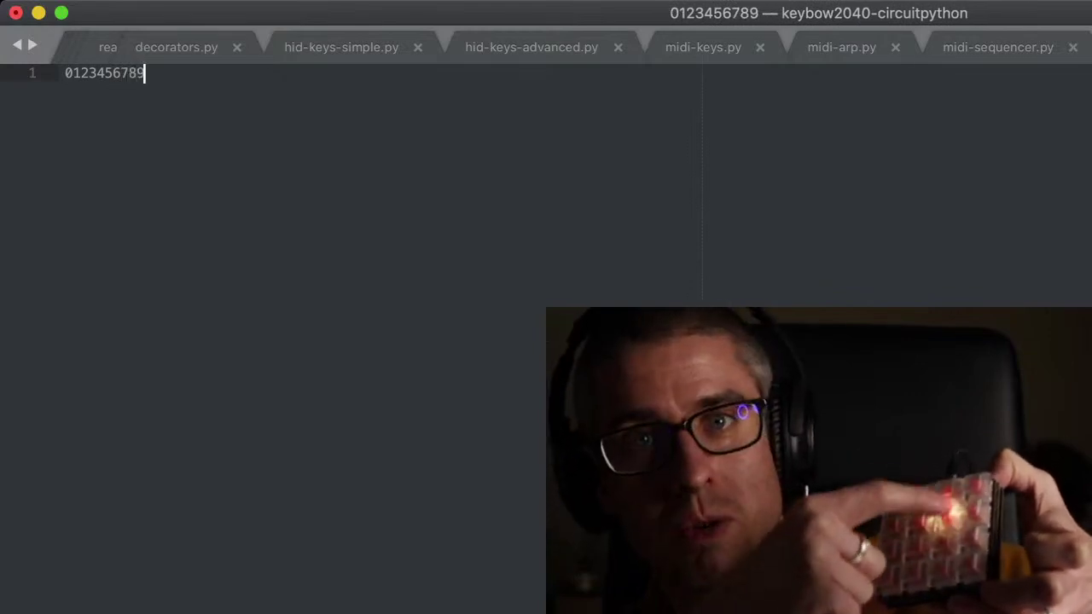
type("abcdef")
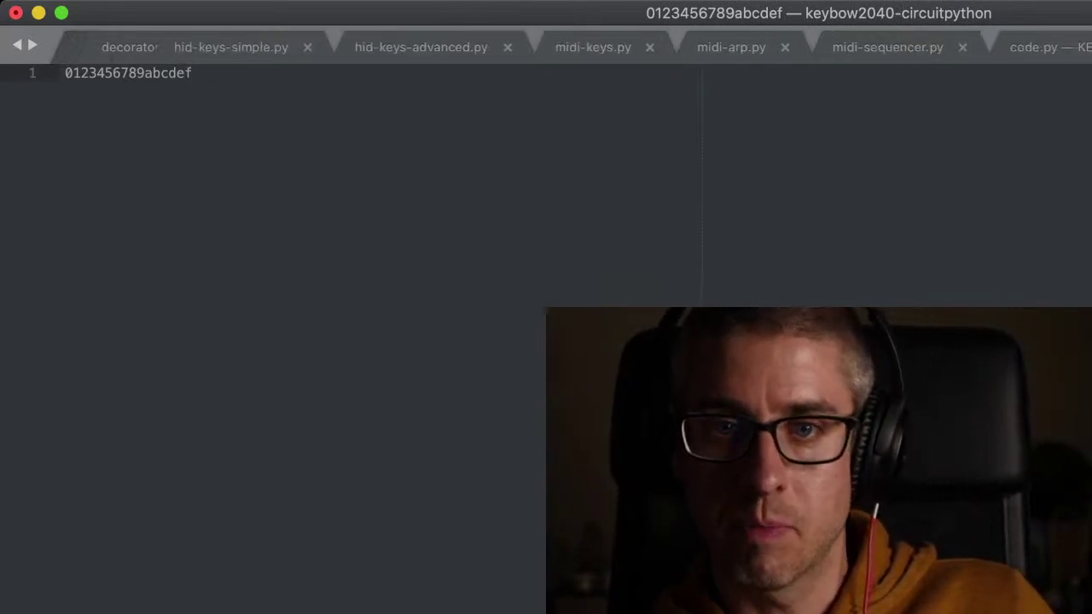
Step: Switch to code.py, scroll to the top, then back down to the keymap at line 32
key("super+shift+bracketleft")
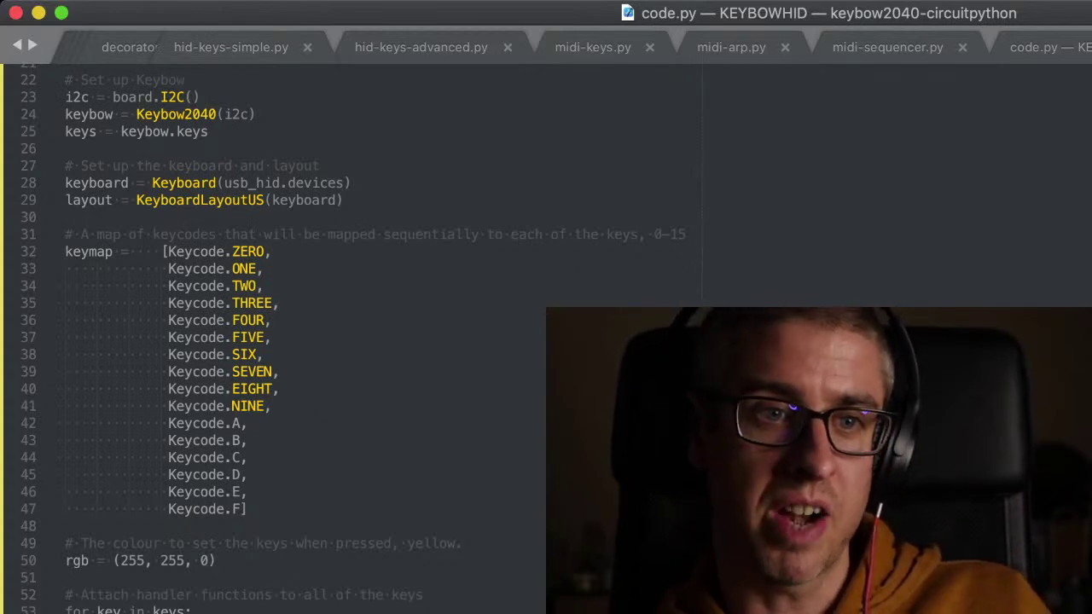
scroll(341, 341, "up", 10)
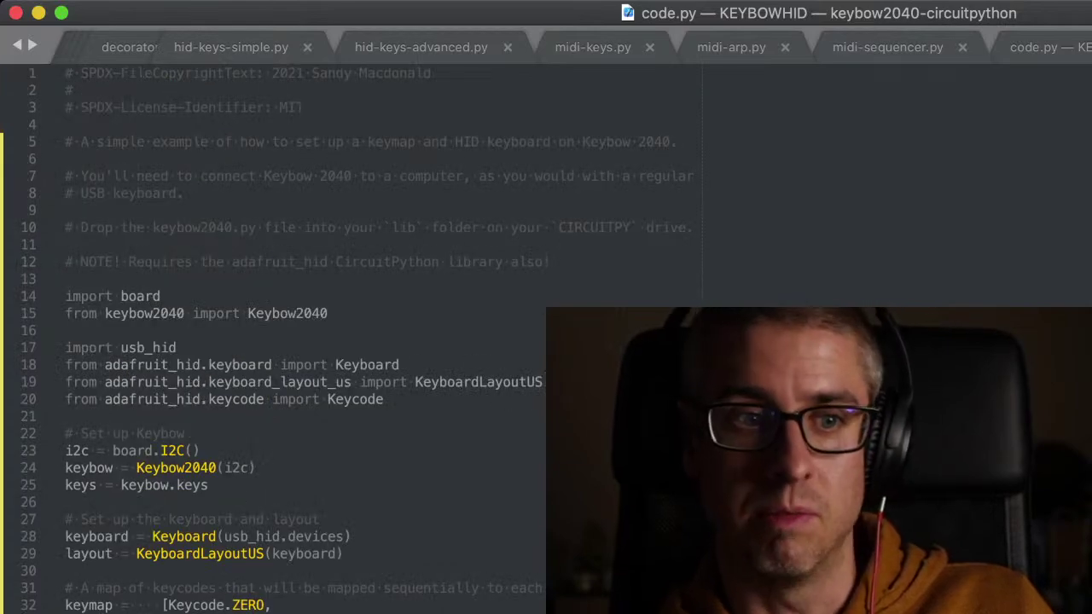
scroll(341, 341, "down", 7)
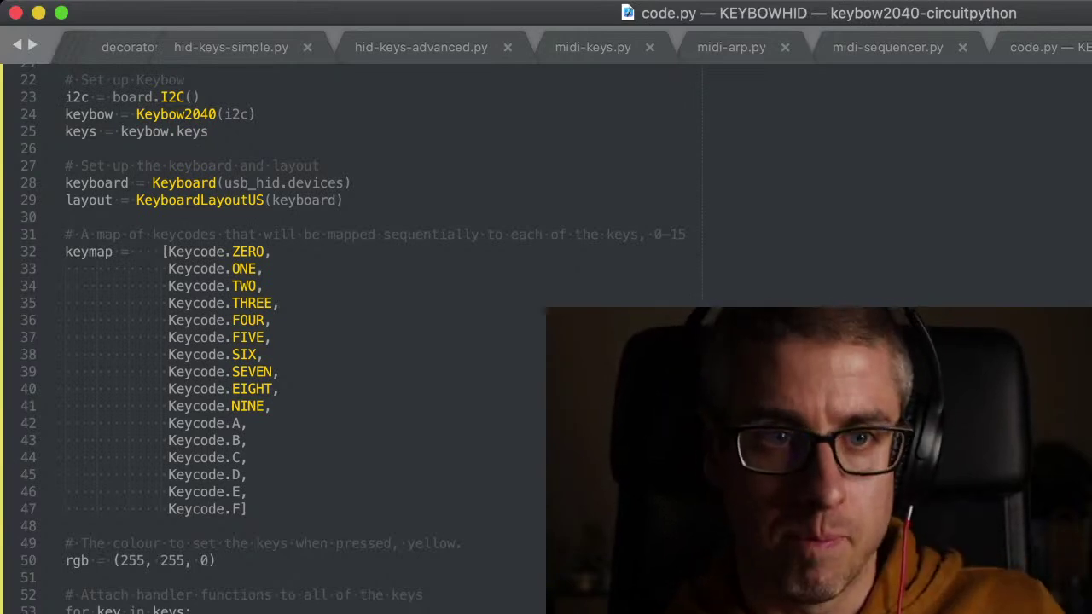
Step: Copy all of hid-keys-advanced.py over KEYBOWHID's code.py and save it
key("super+3")
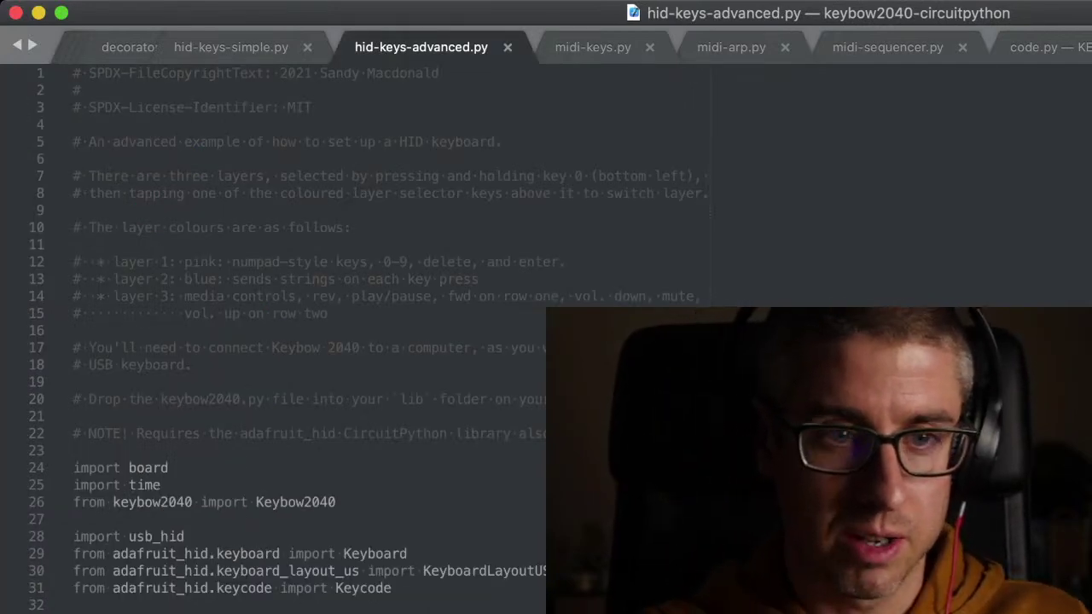
key("super+a")
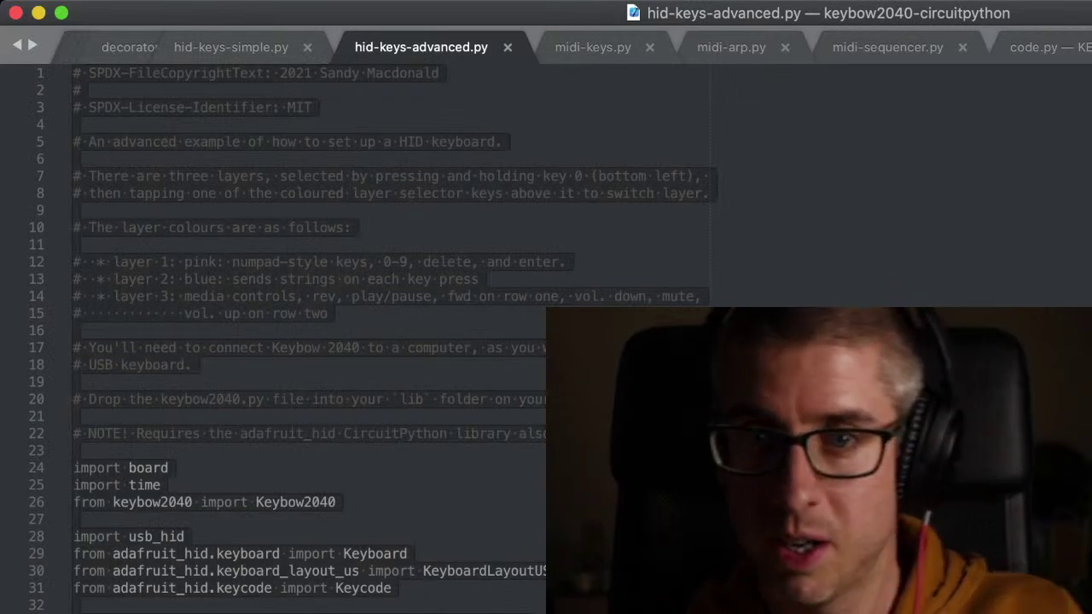
key("ctrl+Tab")
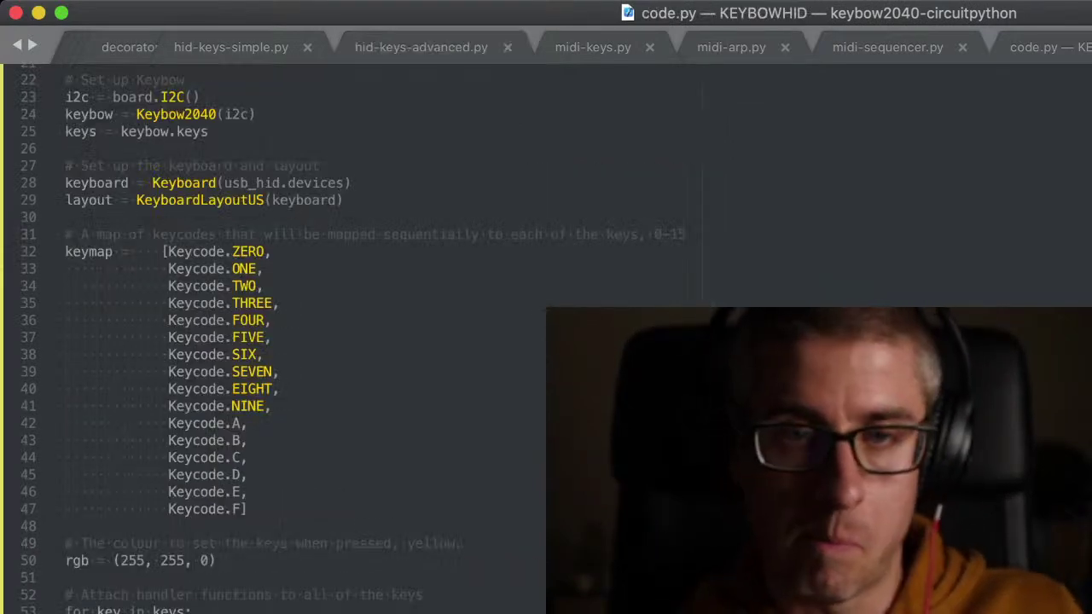
key("super+a")
key("super+v")
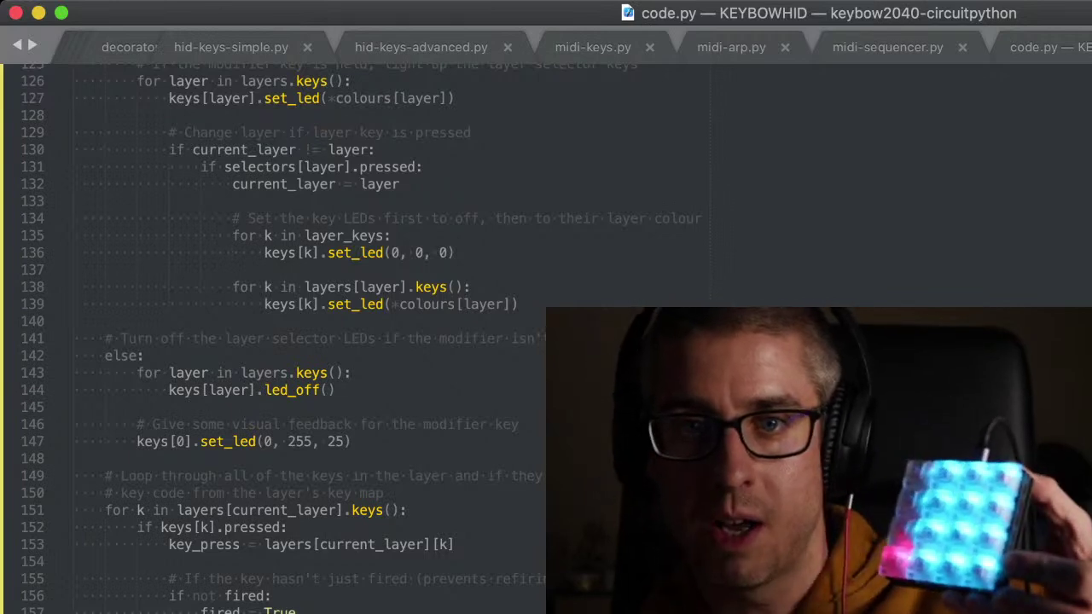
key("super+n")
type("0123456789abcdef")
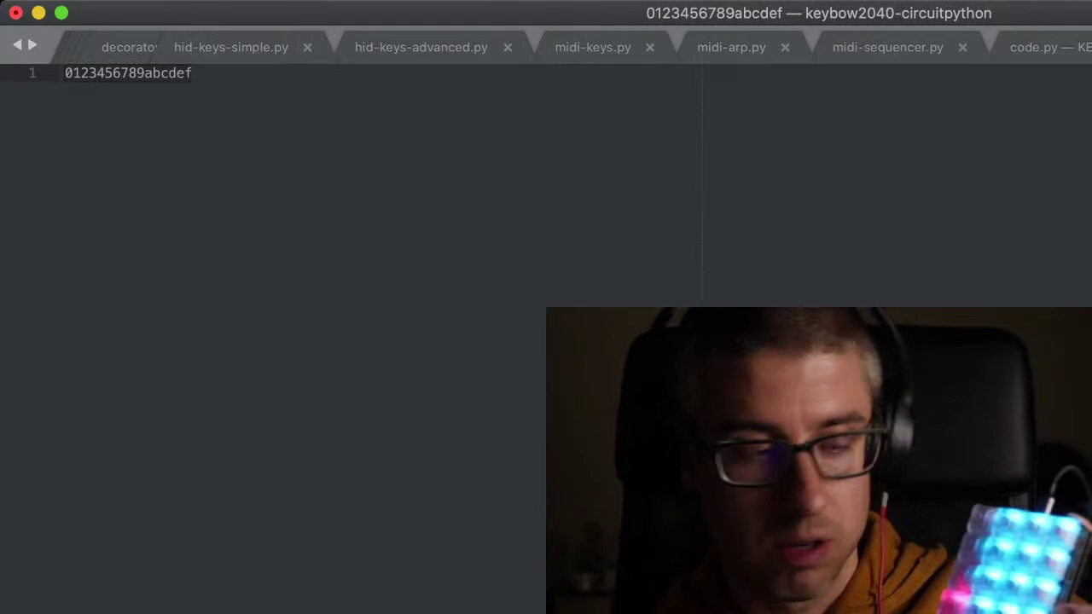
key("super+a")
key("BackSpace")
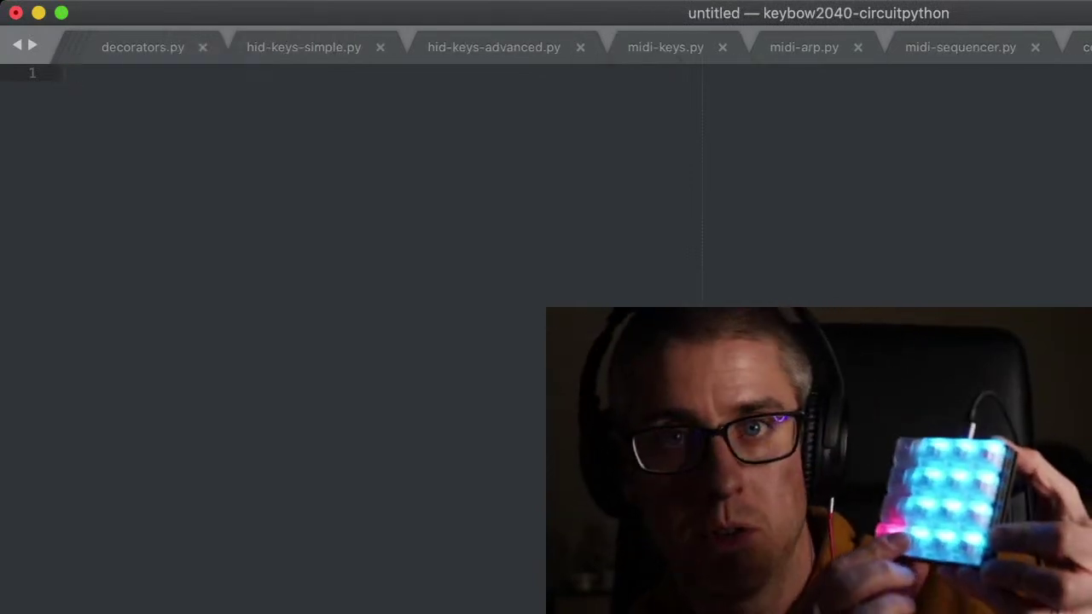
type("01")
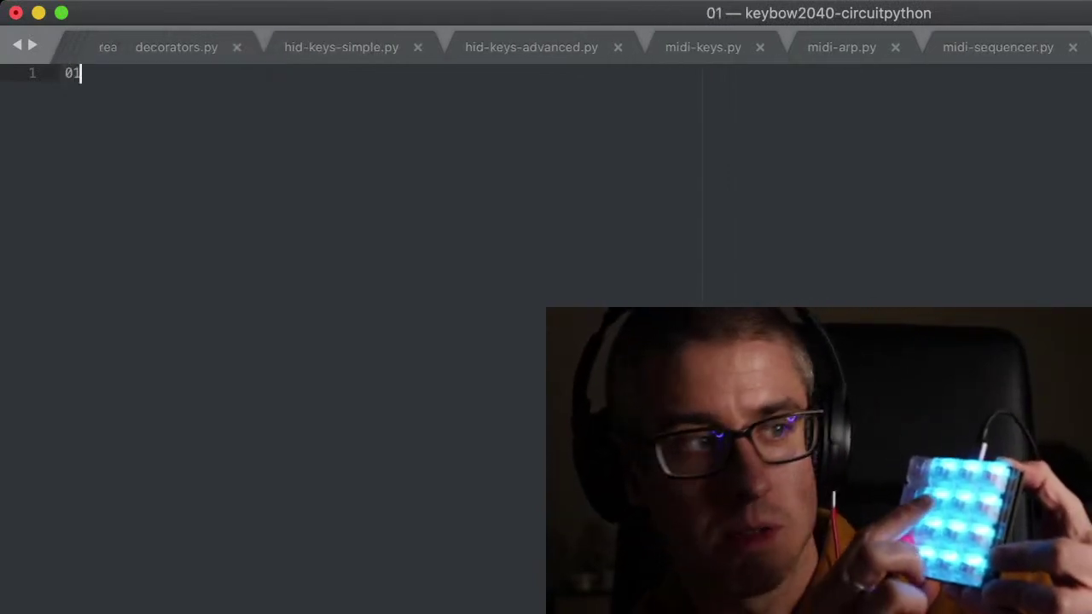
type("47")
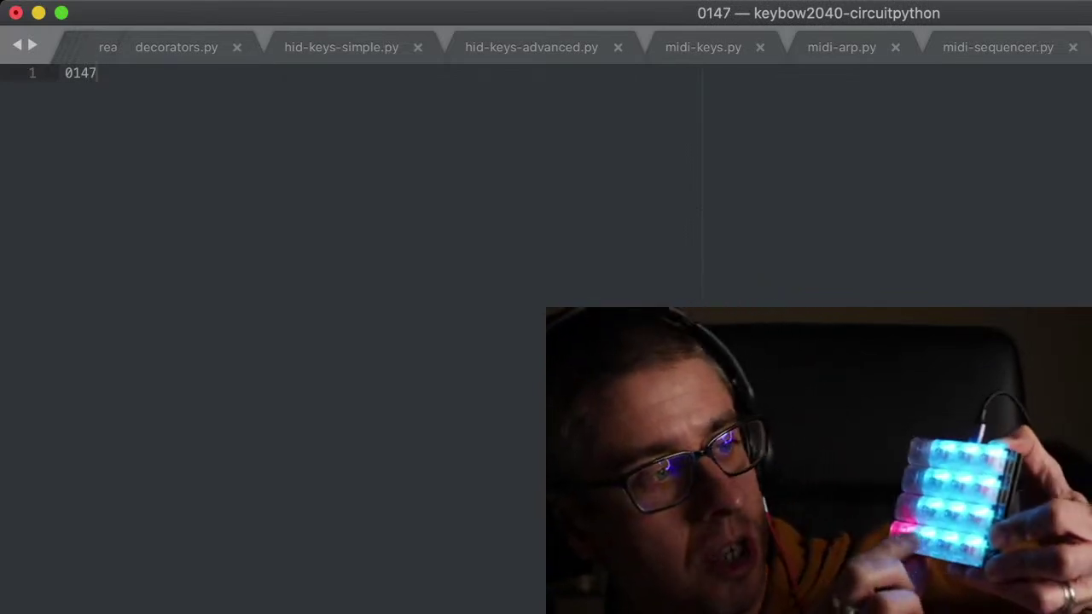
type("00123")
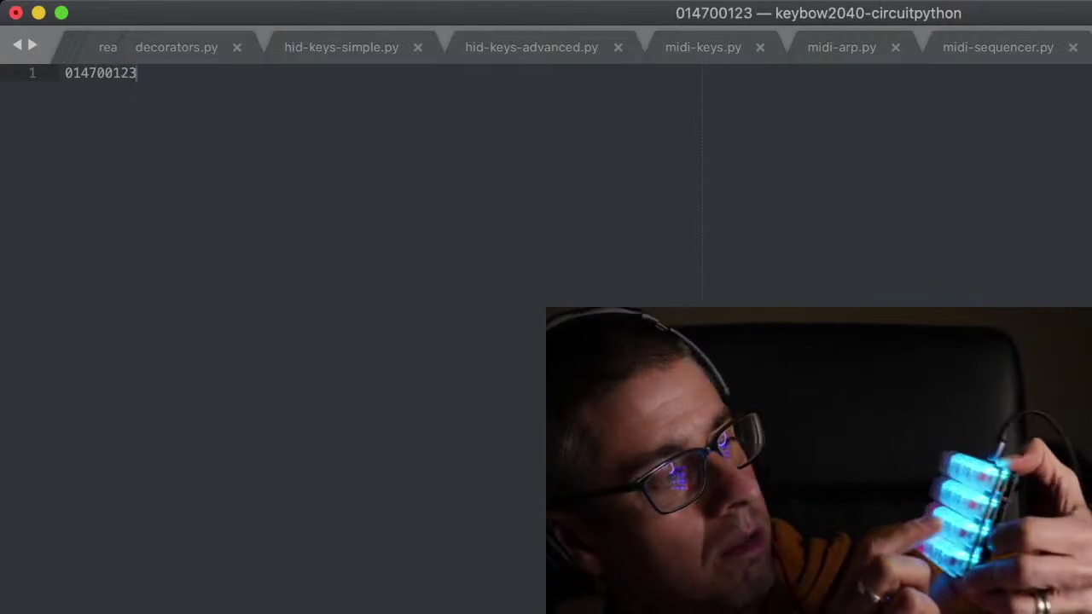
type("456789")
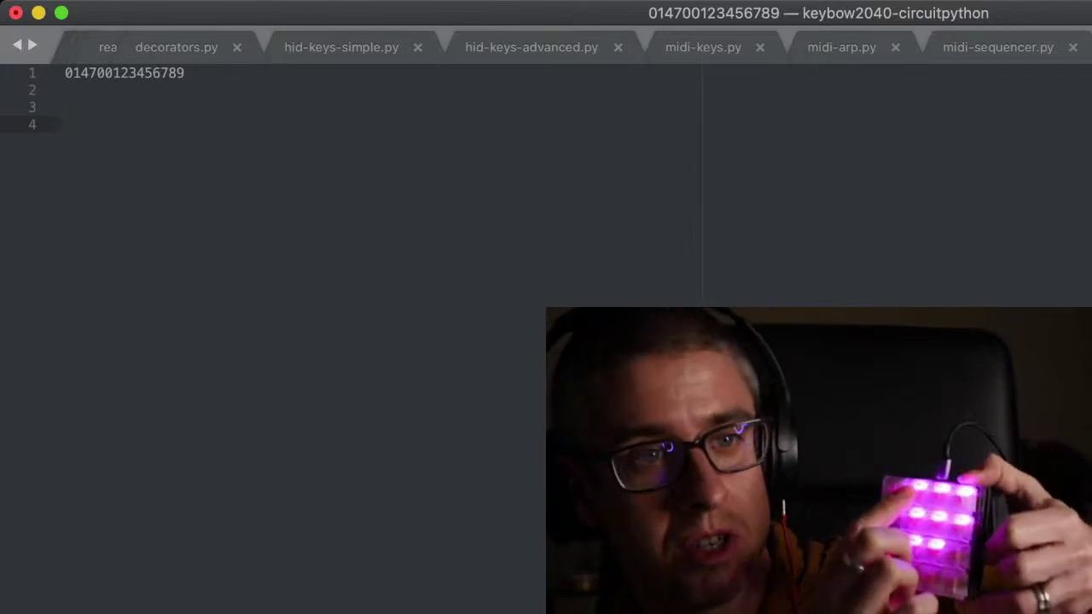
type("pack")
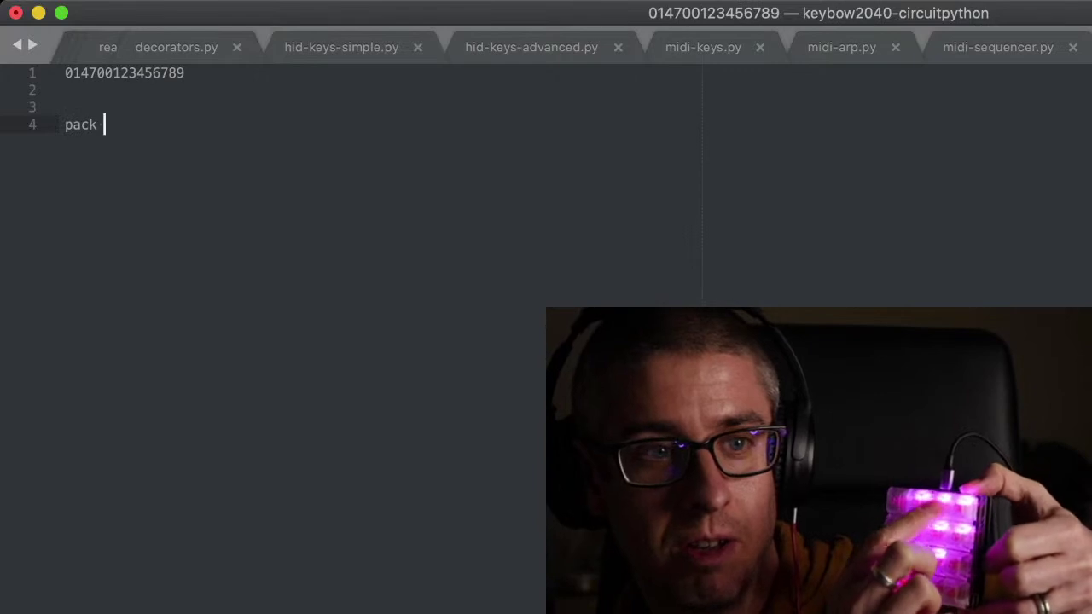
type("my box ")
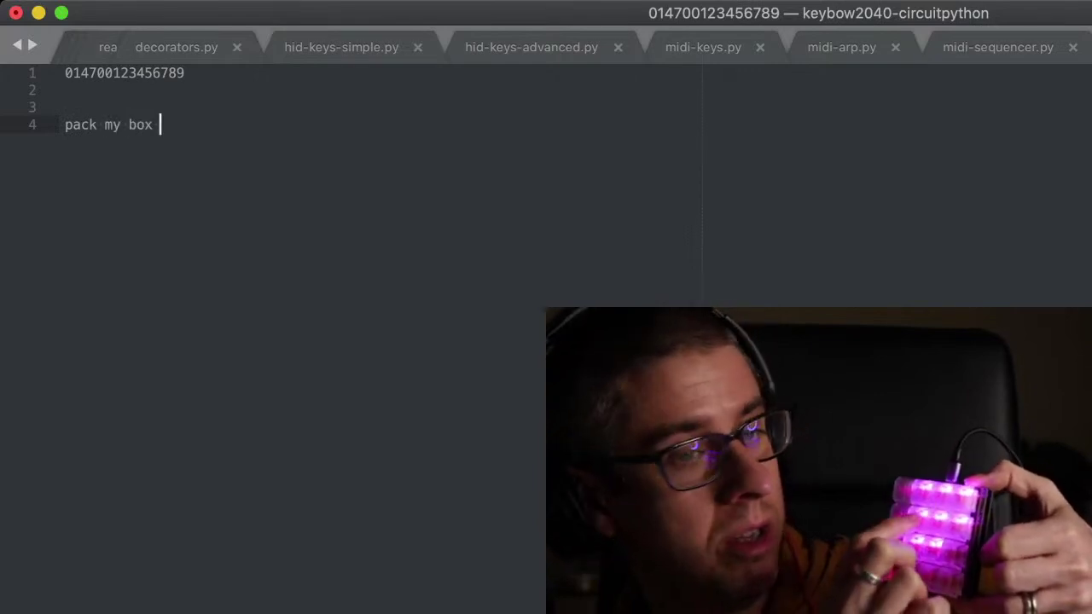
type("with five ")
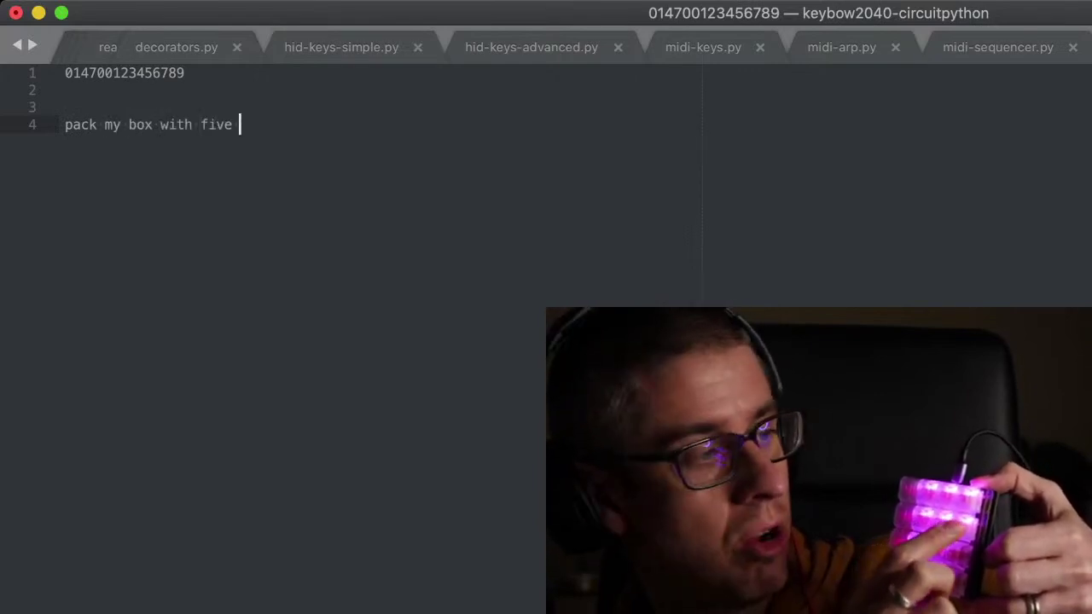
type("dozen")
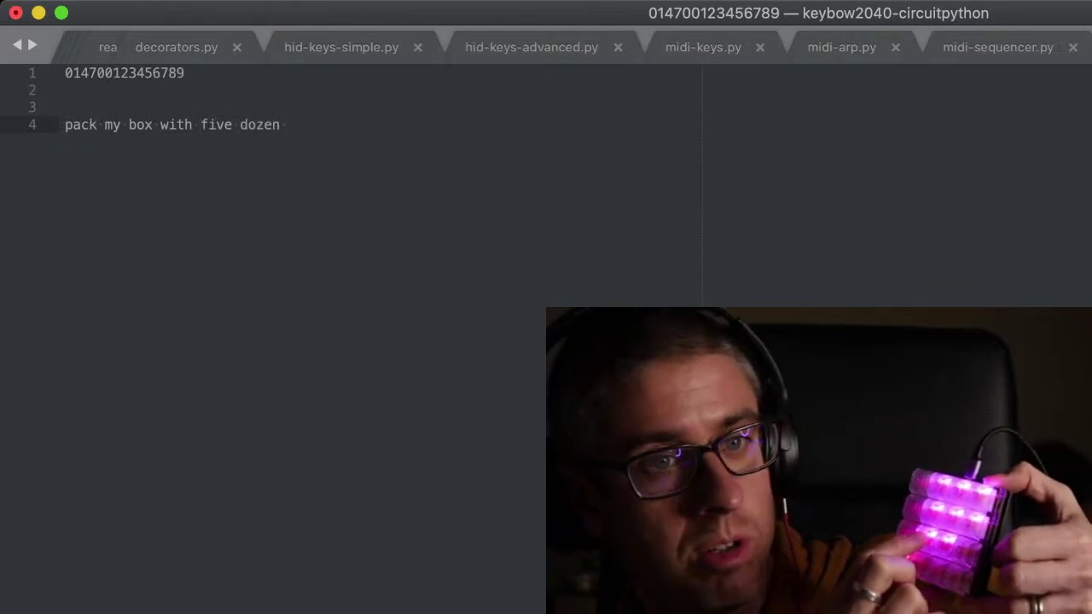
type(" liquor jugs")
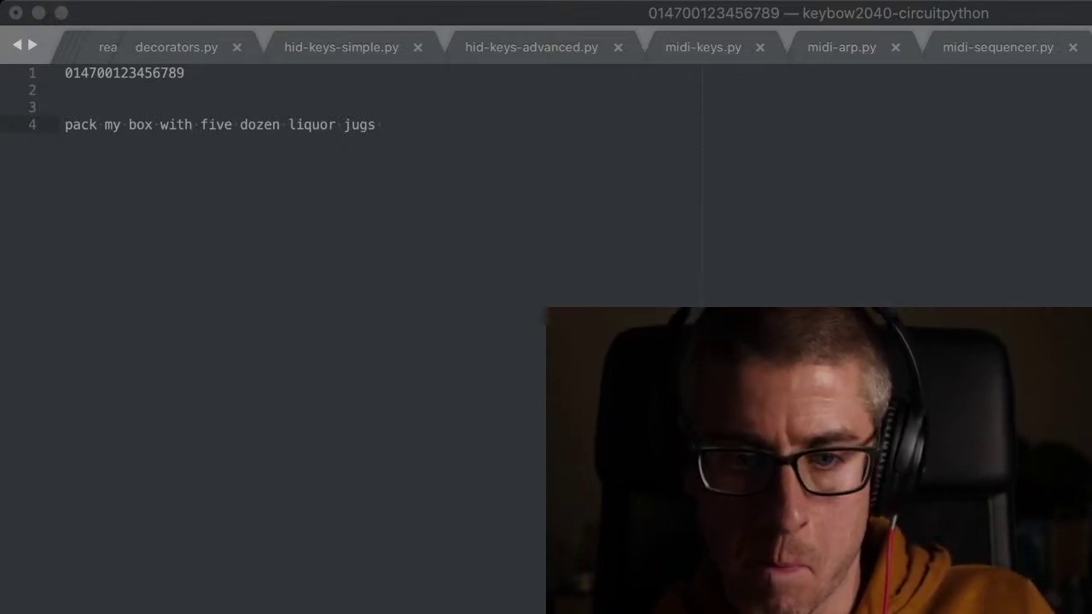
Step: Show keybow2040.py's Key class constructor and point at the hold_time line (279)
key("super+Tab")
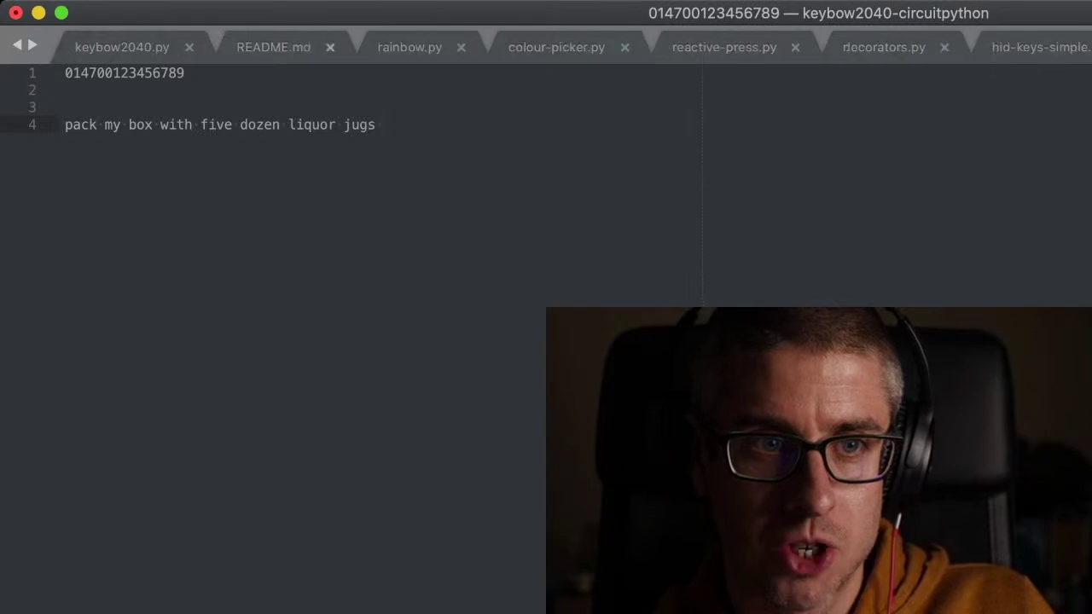
key("super+1")
scroll(341, 341, "down", 10)
scroll(342, 341, "down", 10)
scroll(341, 341, "down", 2)
scroll(342, 341, "down", 3)
scroll(342, 341, "down", 4)
scroll(341, 341, "down", 2)
scroll(341, 341, "down", 4)
scroll(341, 341, "down", 10)
scroll(341, 341, "down", 1)
scroll(341, 341, "down", 3)
scroll(341, 342, "down", 5)
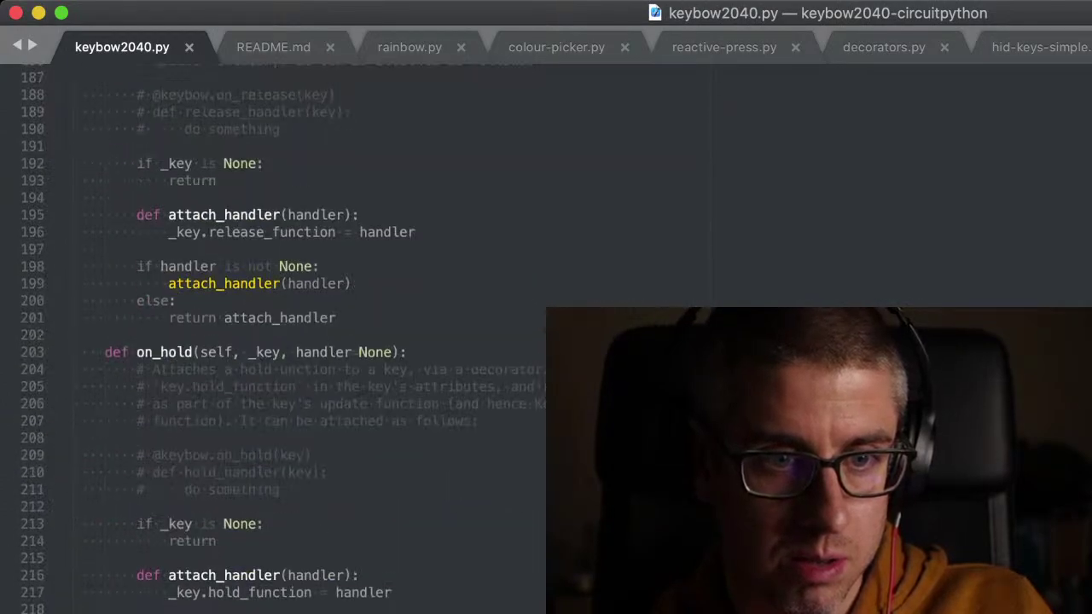
scroll(342, 341, "down", 1)
scroll(342, 342, "up", 5)
scroll(341, 342, "up", 15)
scroll(341, 341, "up", 14)
scroll(342, 341, "up", 14)
scroll(342, 342, "up", 10)
scroll(341, 342, "down", 5)
scroll(341, 341, "down", 13)
scroll(341, 341, "down", 2)
scroll(341, 341, "down", 15)
scroll(342, 342, "down", 15)
scroll(341, 341, "up", 1)
scroll(341, 342, "up", 5)
scroll(341, 342, "up", 7)
scroll(341, 341, "down", 1)
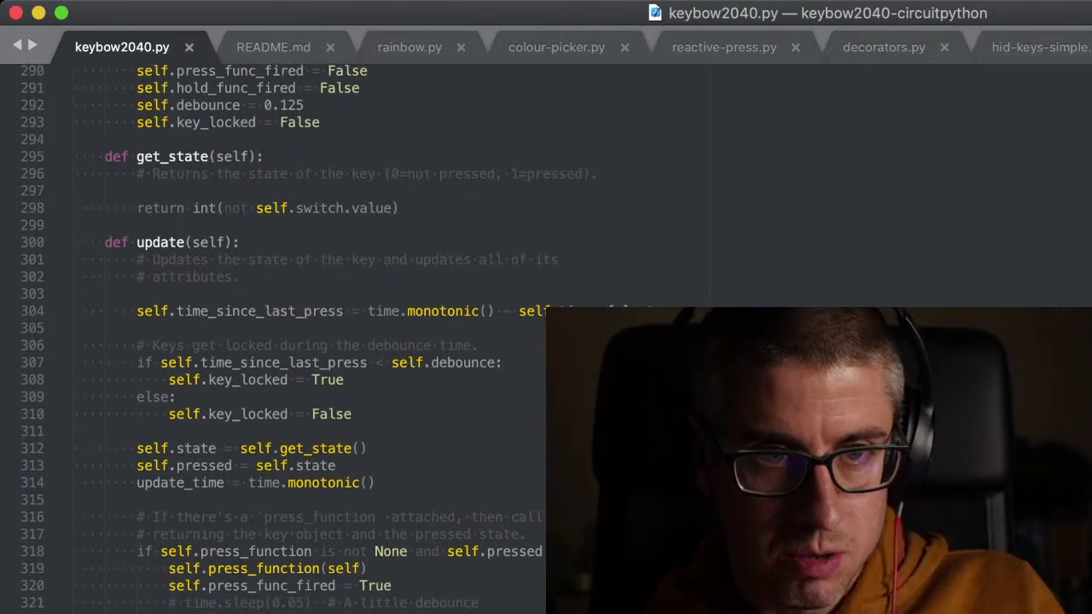
scroll(342, 342, "up", 3)
scroll(341, 342, "up", 1)
scroll(342, 341, "up", 2)
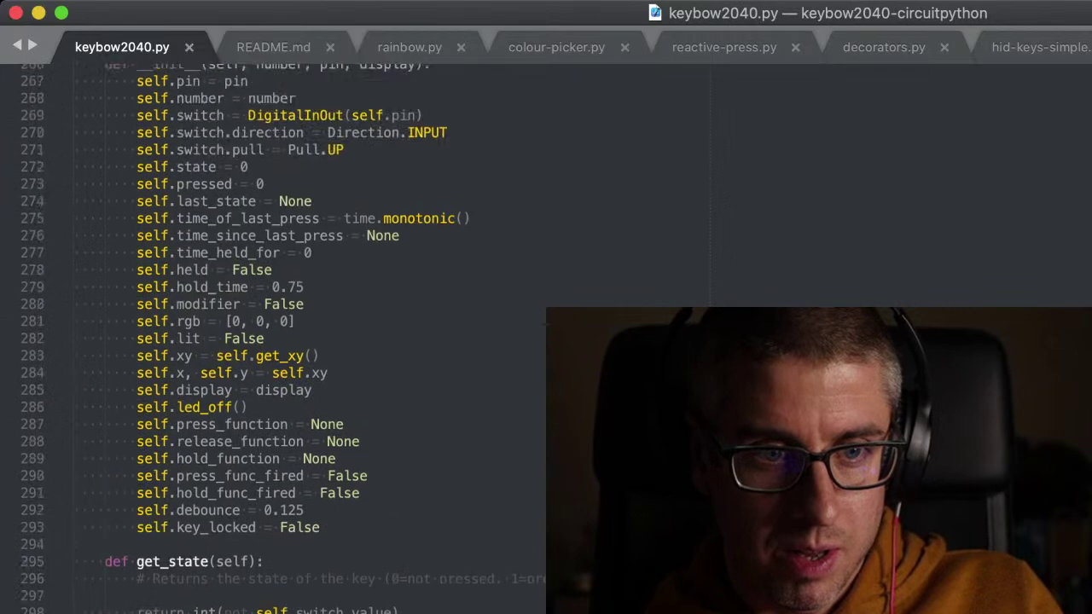
scroll(341, 341, "up", 1)
scroll(341, 342, "up", 1)
scroll(342, 341, "up", 1)
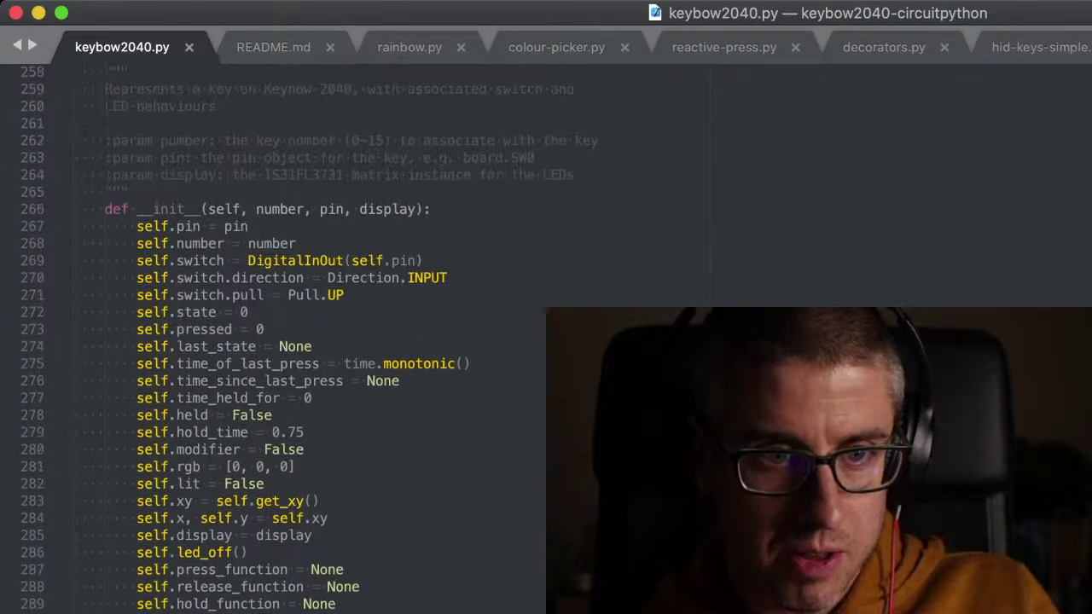
left_click(210, 432)
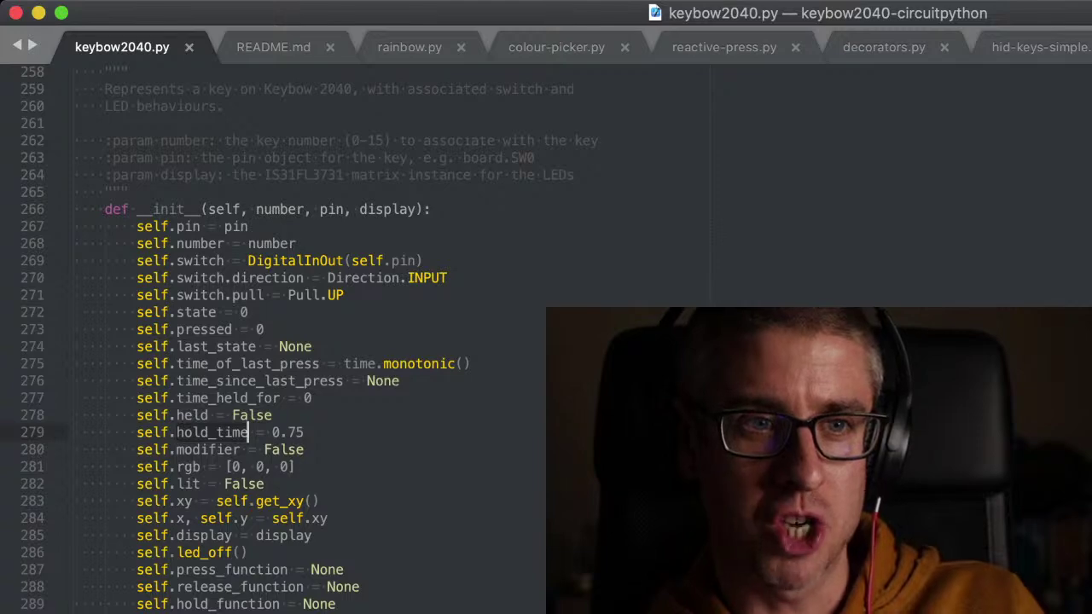
scroll(341, 341, "up", 15)
scroll(341, 341, "up", 4)
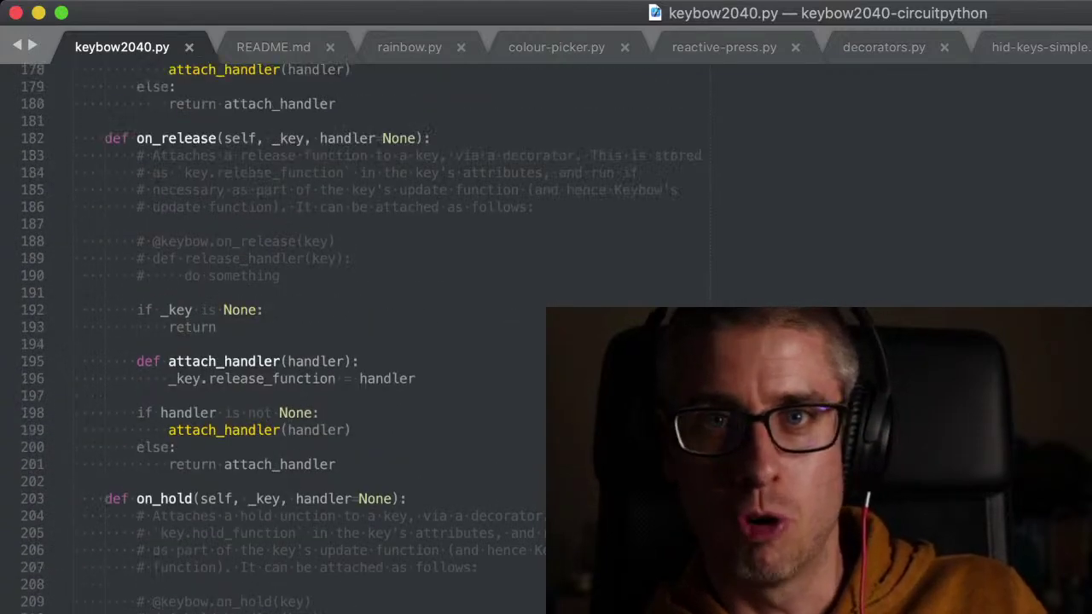
scroll(341, 342, "up", 1)
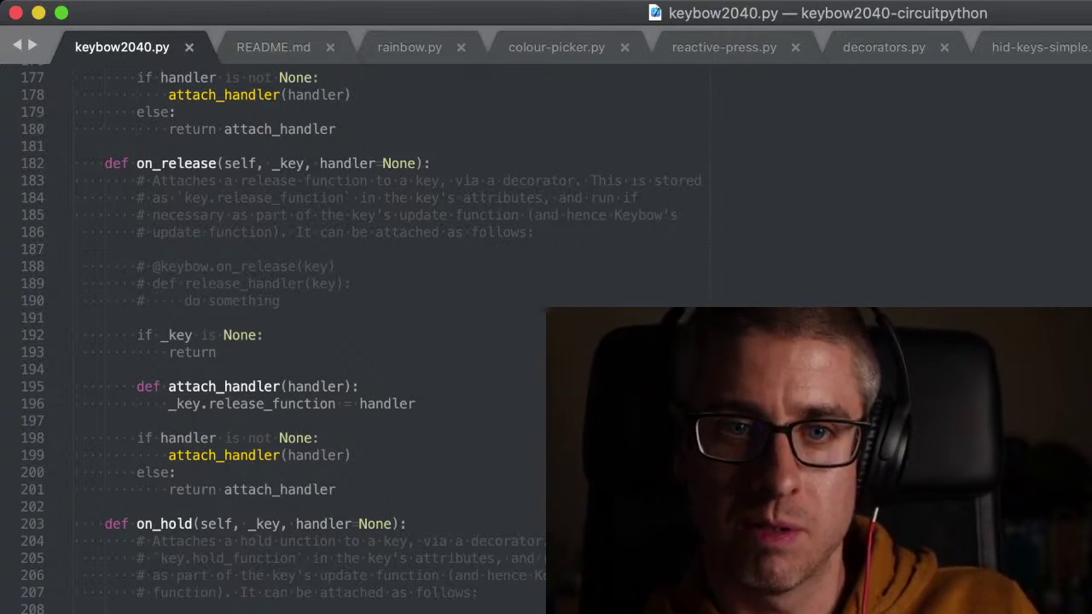
scroll(546, 47, "right", 5)
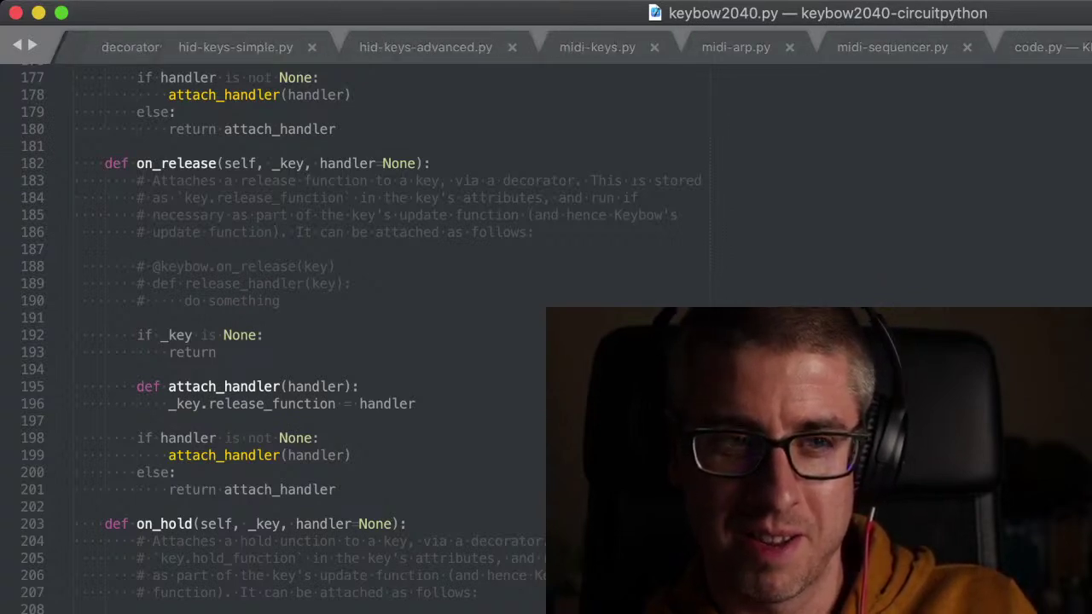
scroll(341, 342, "down", 5)
scroll(342, 342, "down", 10)
scroll(341, 341, "down", 2)
scroll(341, 341, "down", 4)
scroll(341, 341, "down", 8)
scroll(342, 341, "down", 5)
scroll(342, 341, "down", 7)
scroll(341, 341, "down", 15)
scroll(341, 342, "down", 12)
scroll(341, 342, "down", 4)
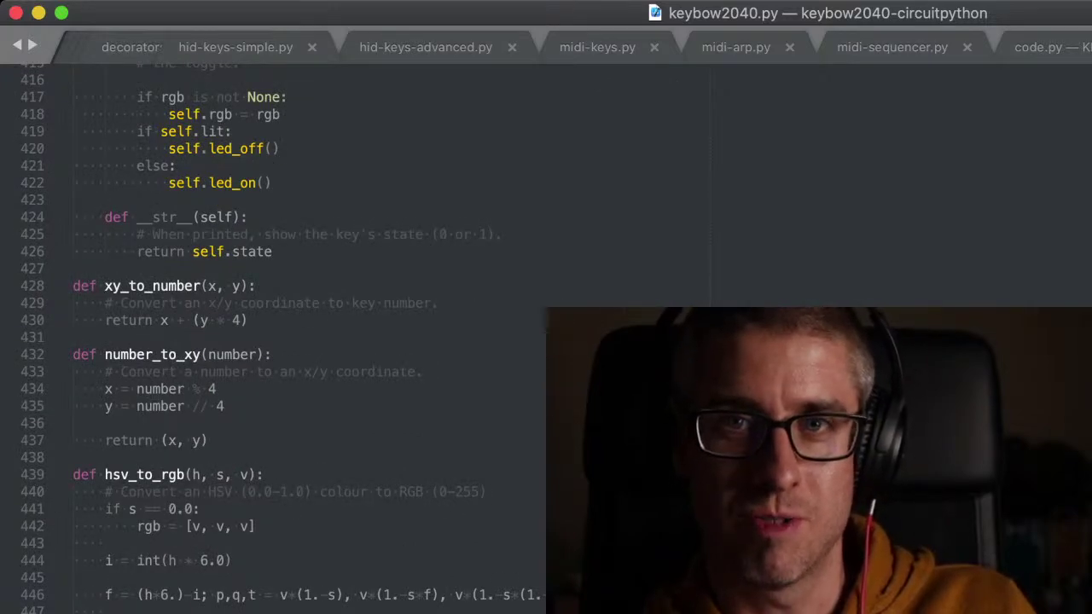
key("super+Tab")
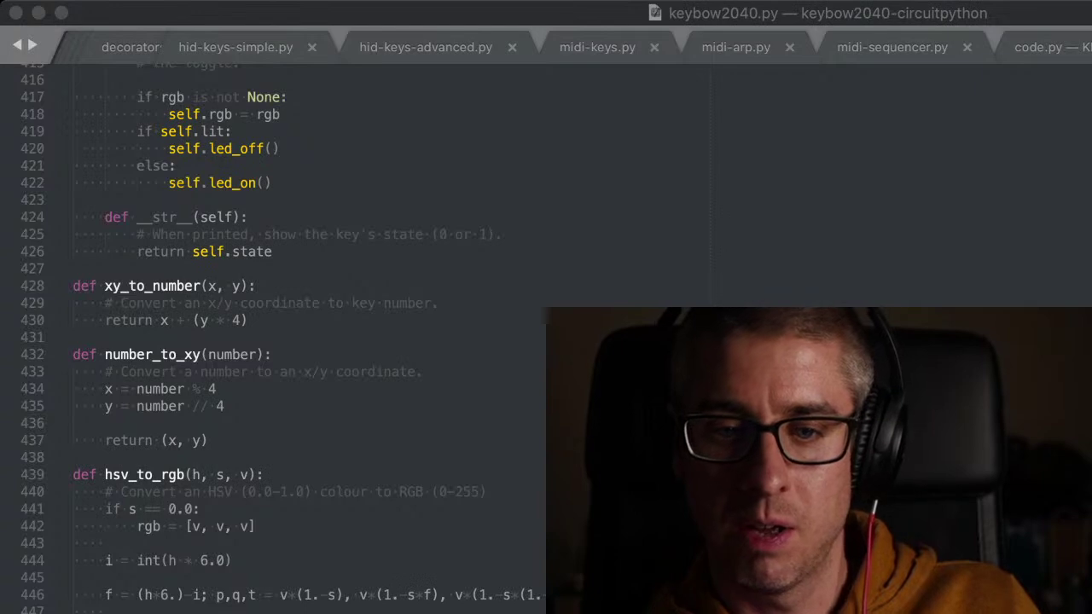
key("super+Tab")
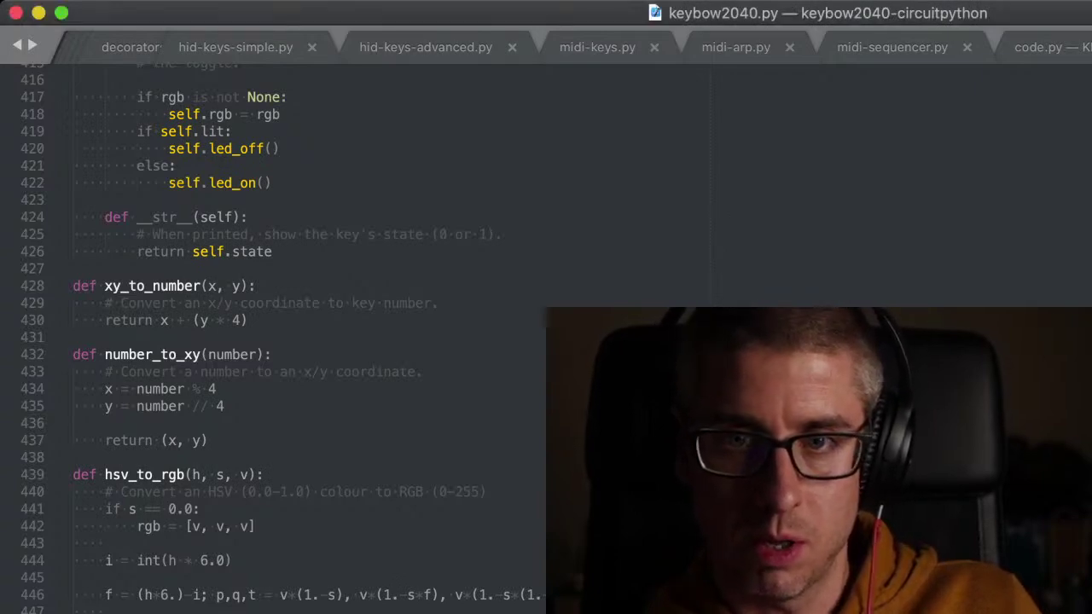
scroll(546, 47, "left", 2)
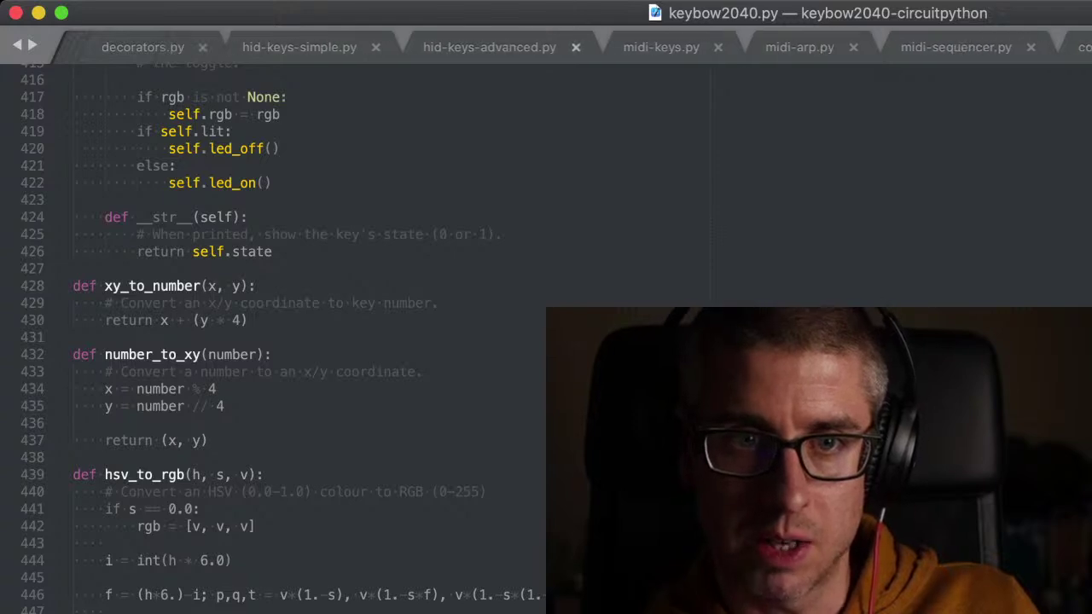
Step: In midi-keys.py, remove the stray character after midi_out and select the whole example
key("ctrl+Tab")
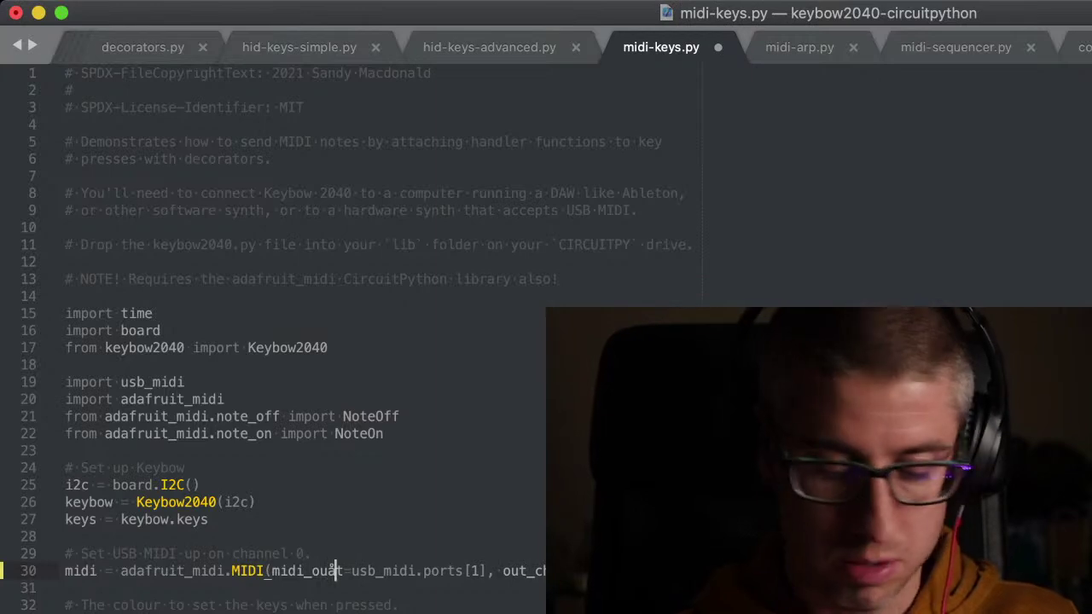
key("BackSpace")
key("super+a")
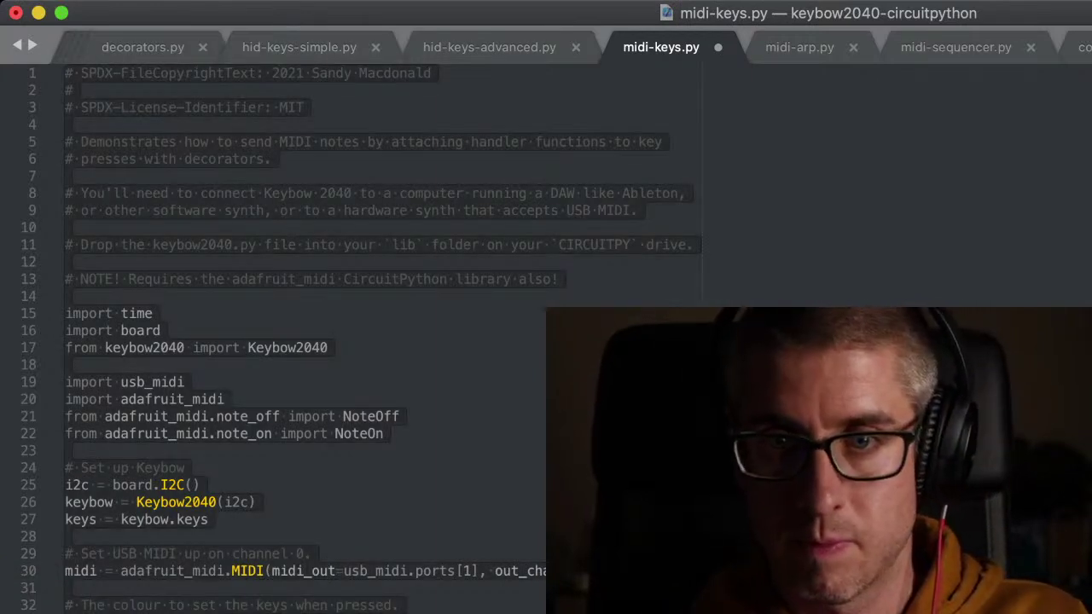
scroll(546, 47, "right", 1)
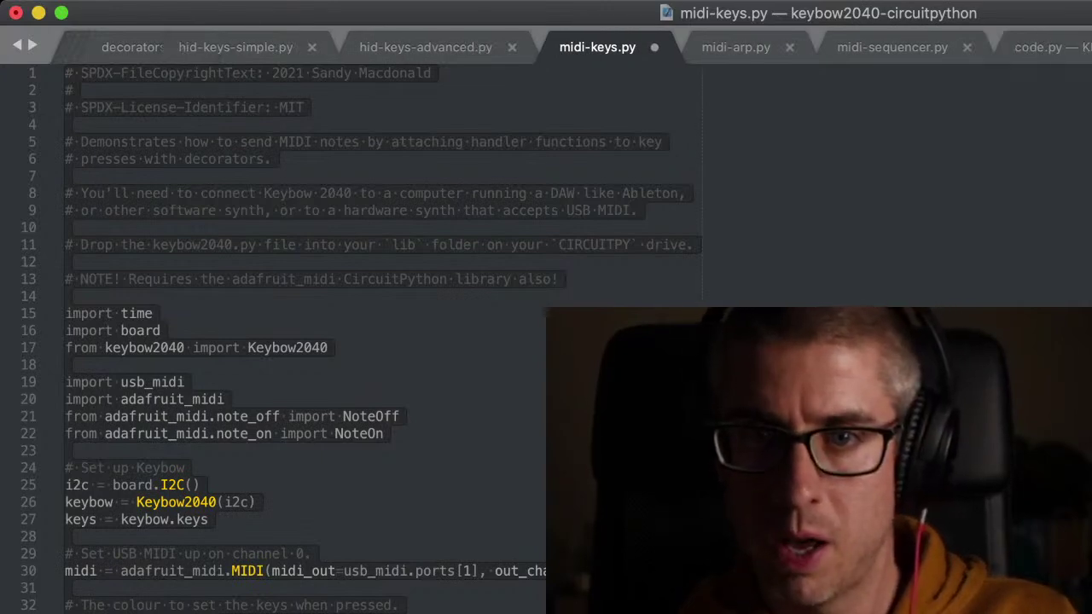
Step: Replace code.py's contents with the midi-keys code and save it to the Keybow
key("ctrl+Tab")
key("super+a")
key("super+v")
key("super+s")
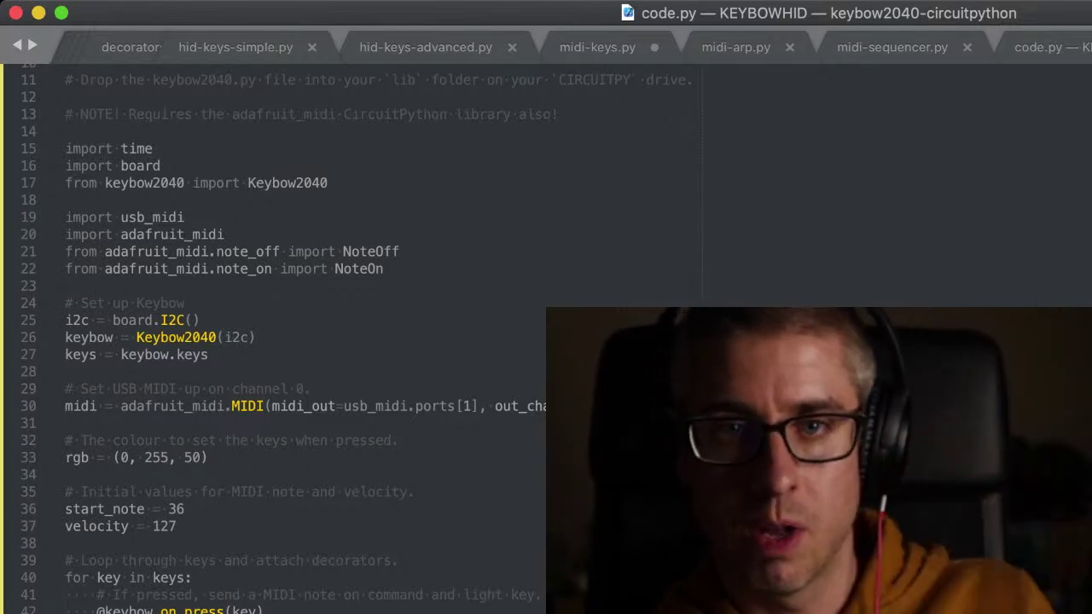
scroll(341, 341, "up", 3)
scroll(341, 342, "up", 2)
scroll(341, 342, "down", 5)
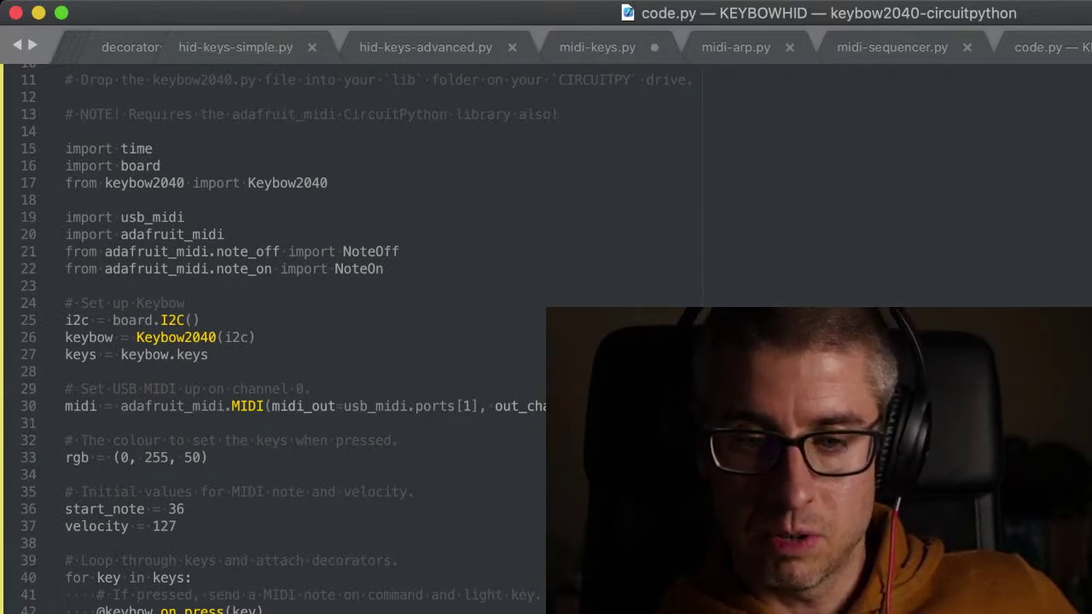
key("super+Tab")
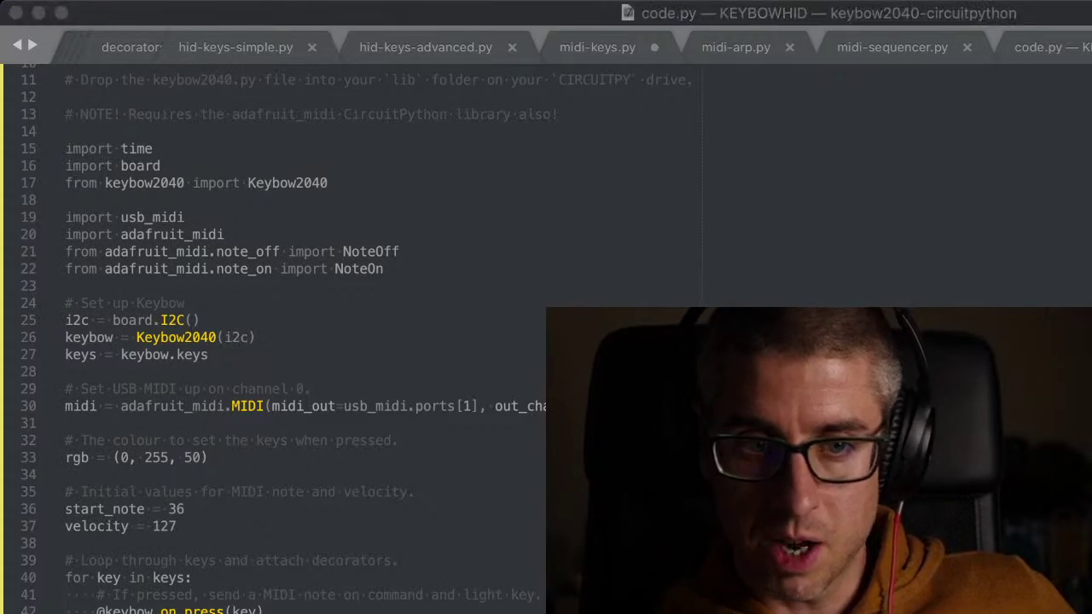
key("super+Tab")
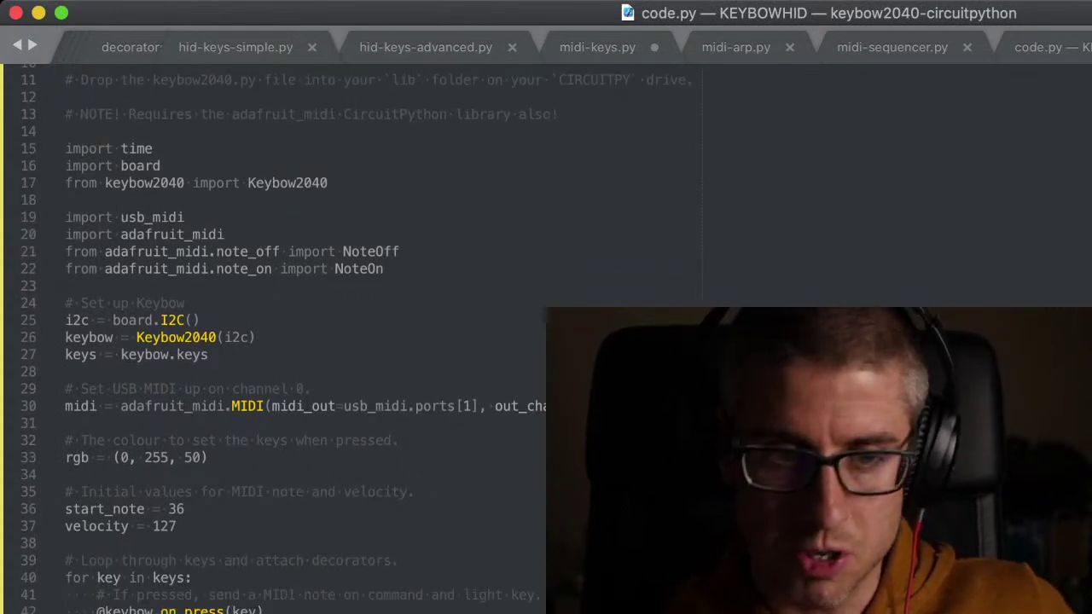
scroll(281, 341, "down", 2)
scroll(282, 341, "down", 2)
scroll(281, 341, "down", 2)
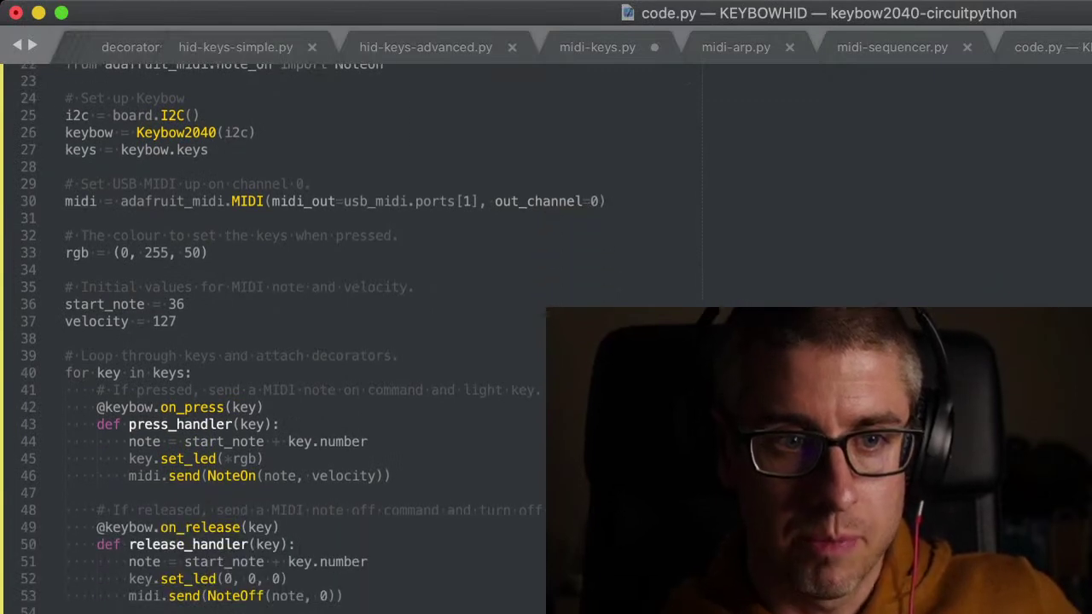
key("super+Tab")
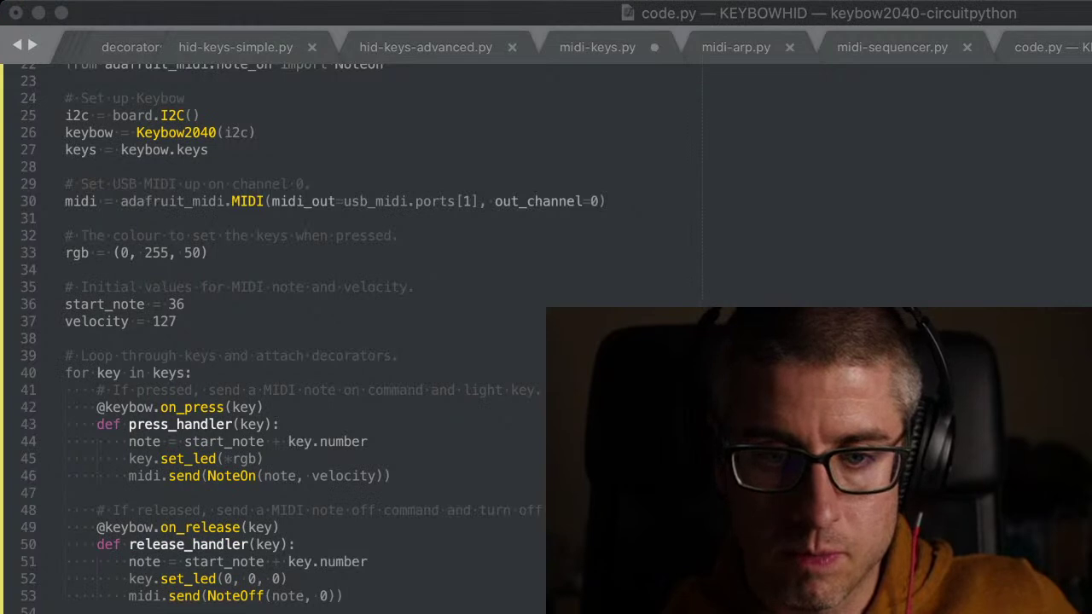
key("super+Tab")
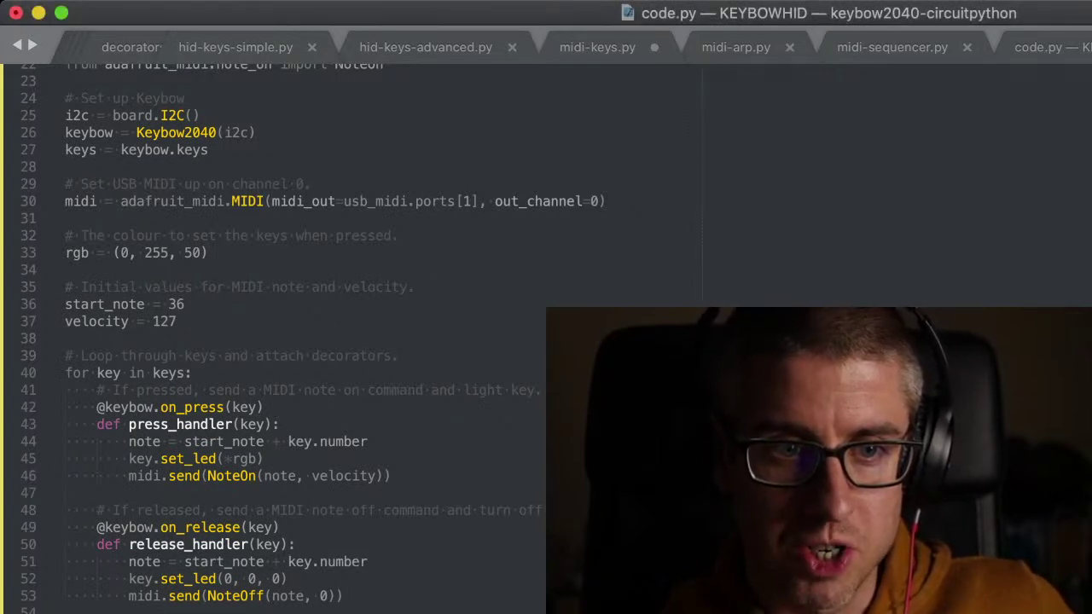
left_click(287, 476)
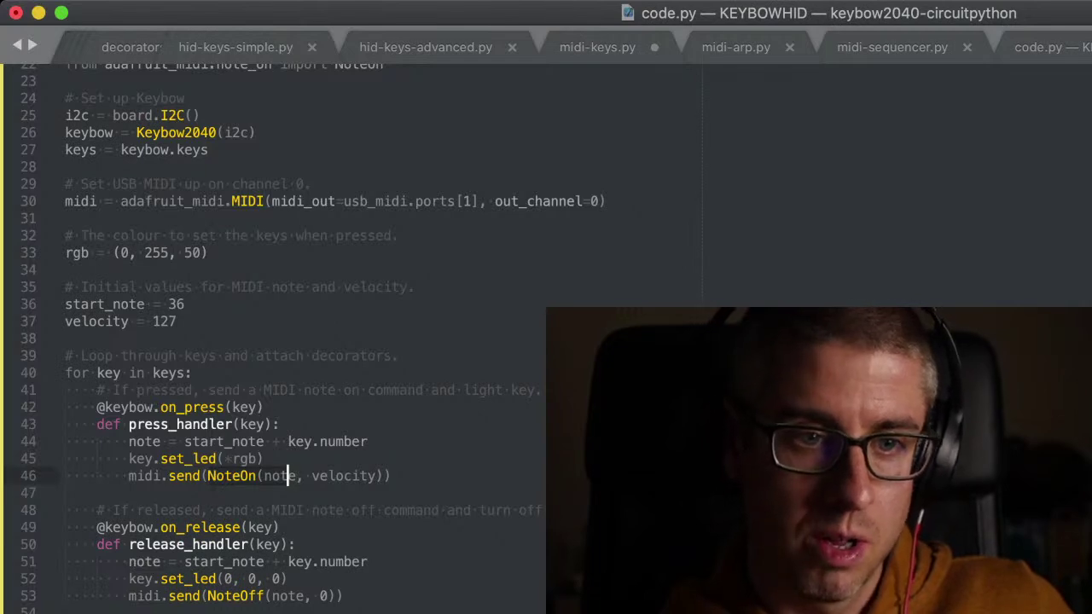
key("super+Right")
key("Left")
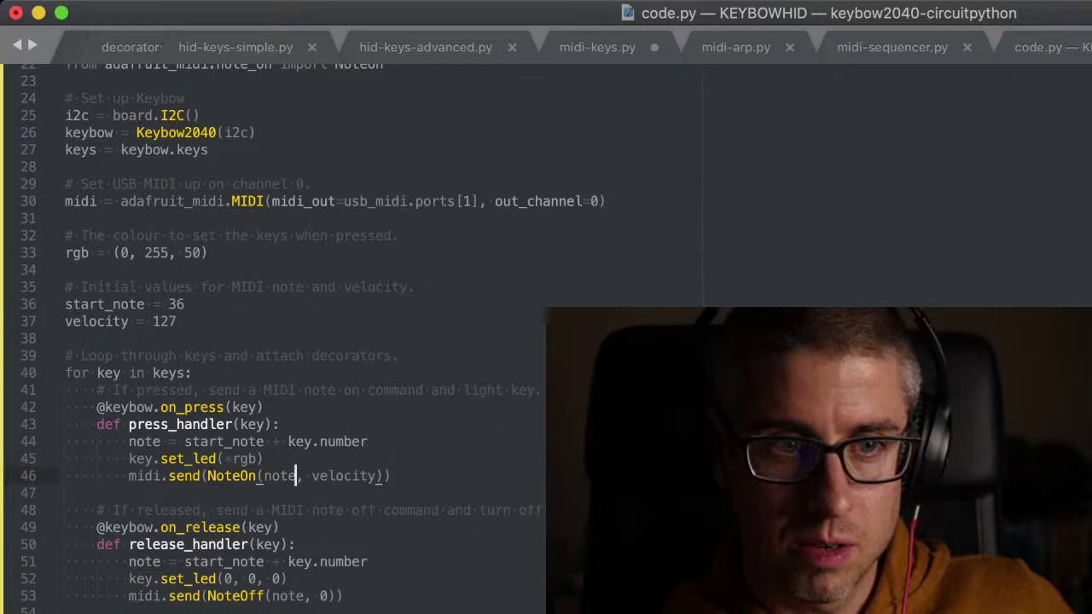
scroll(304, 339, "up", 3)
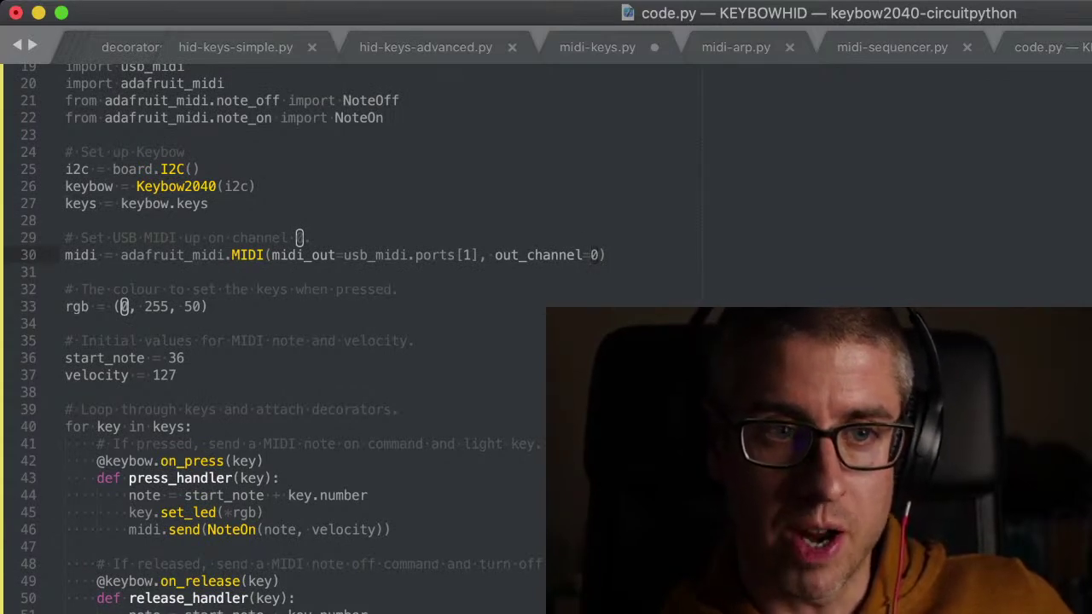
key("Down")
triple_click(119, 289)
left_click(65, 358)
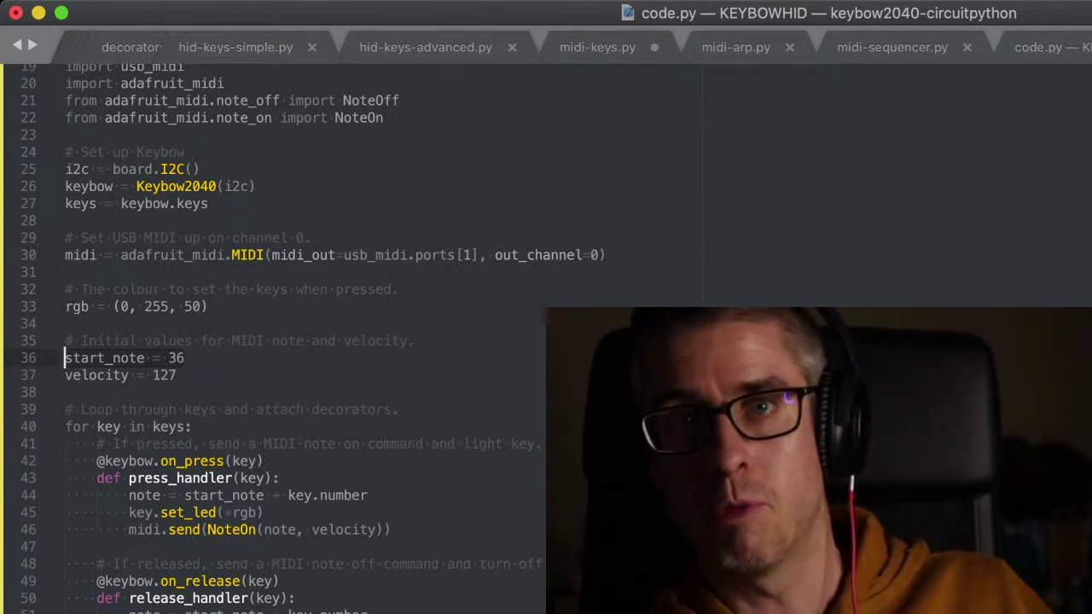
left_click(96, 375)
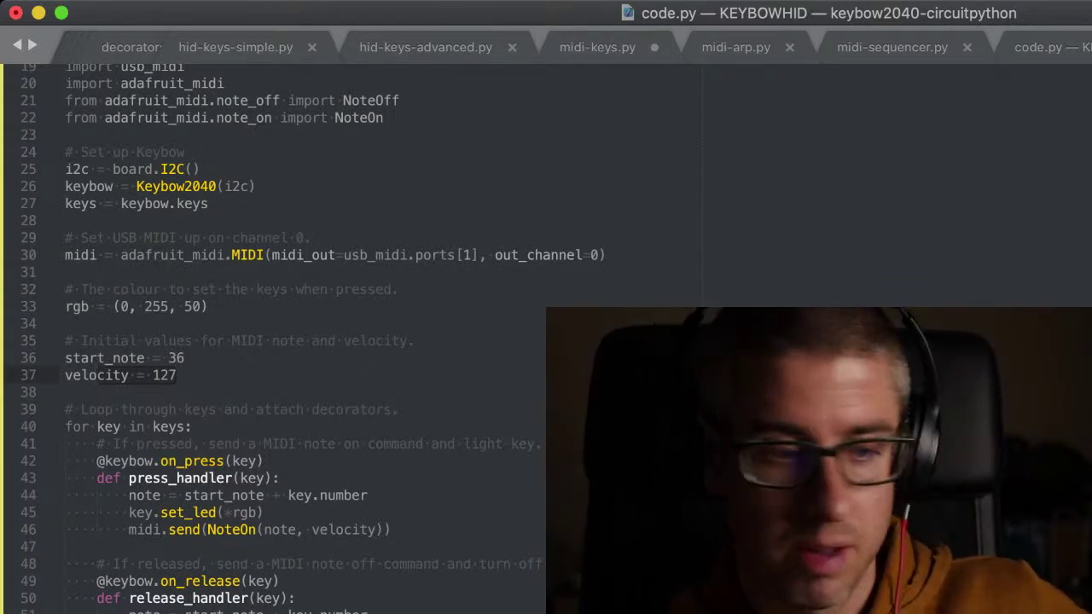
Step: Bring Ableton Live forward and select keybow-arp.als inside the expanded keybow-arp Project
key("super+Tab")
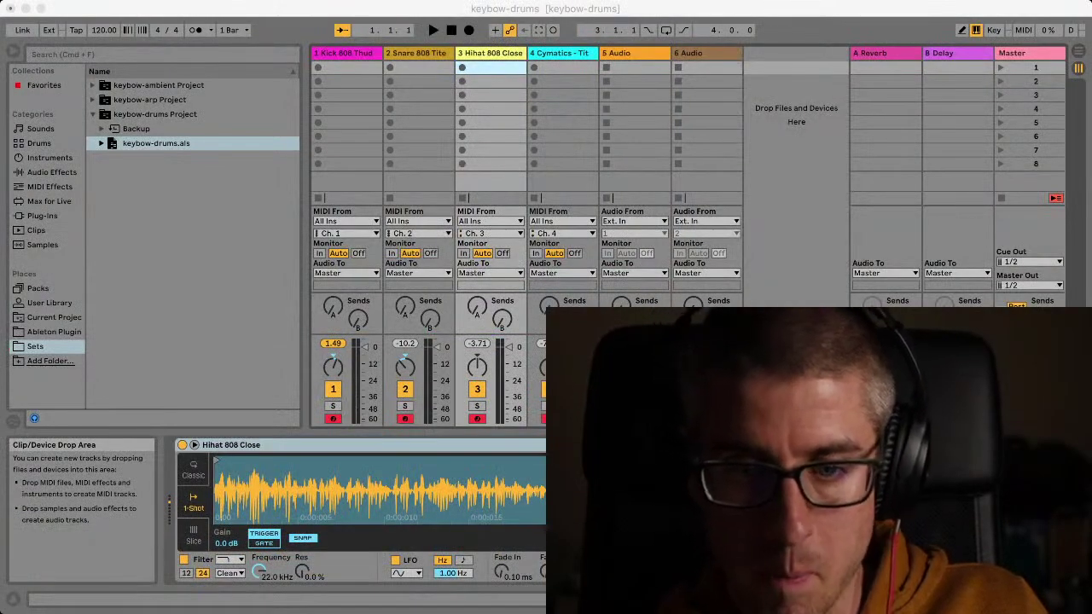
key("super+Tab")
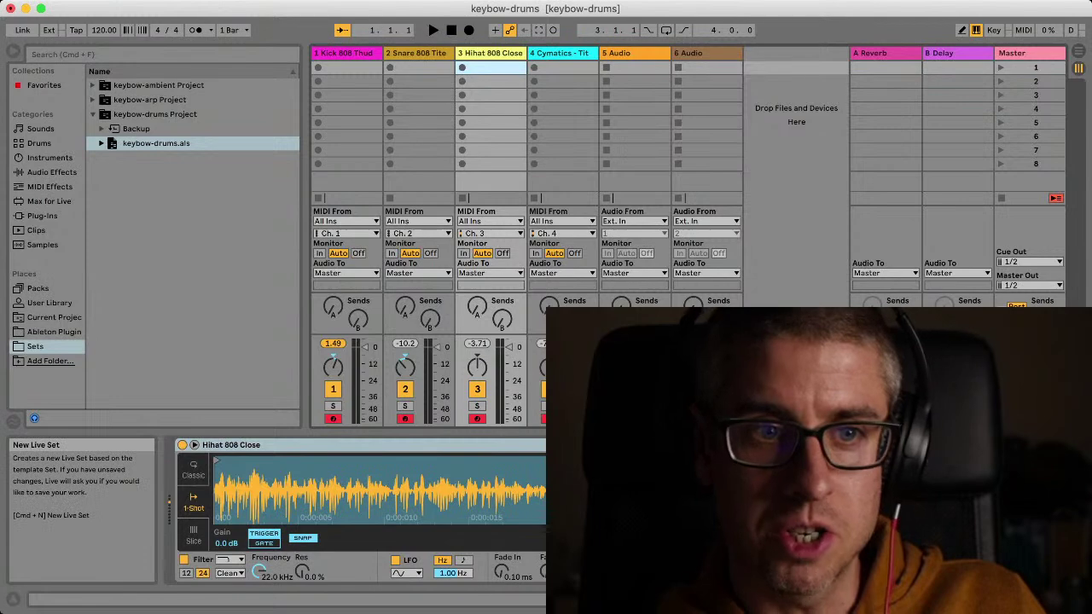
key("super+Tab")
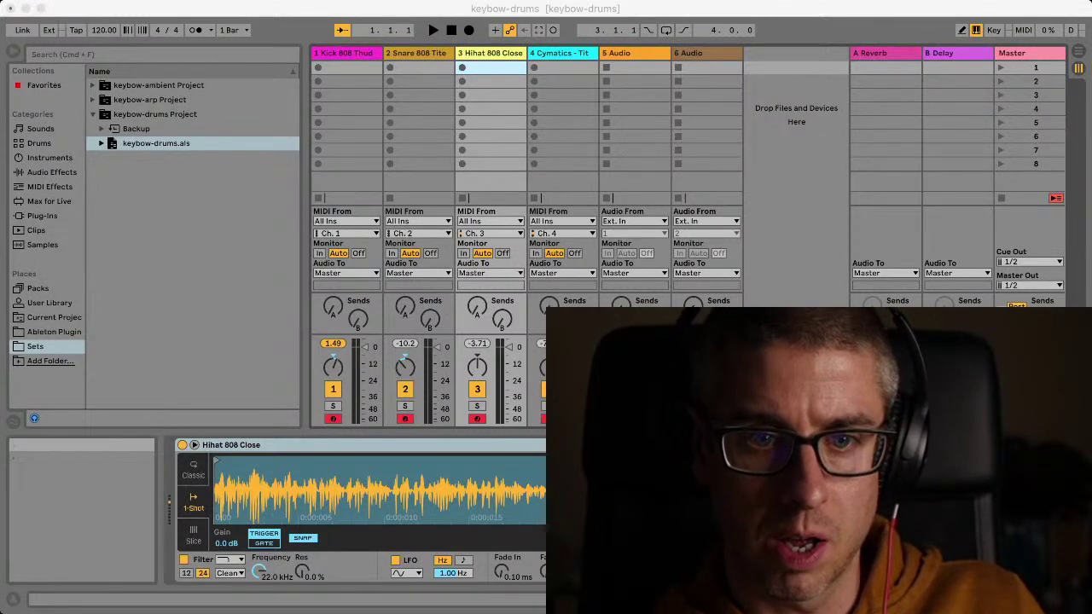
key("super+Tab")
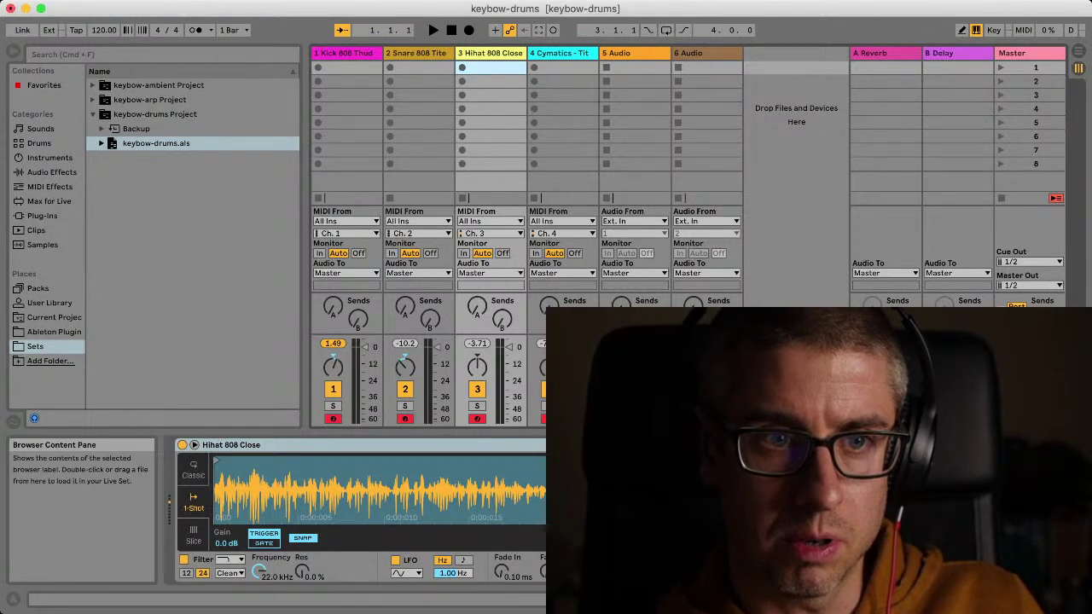
key("Up")
key("Up")
key("Left")
key("Up")
key("Right")
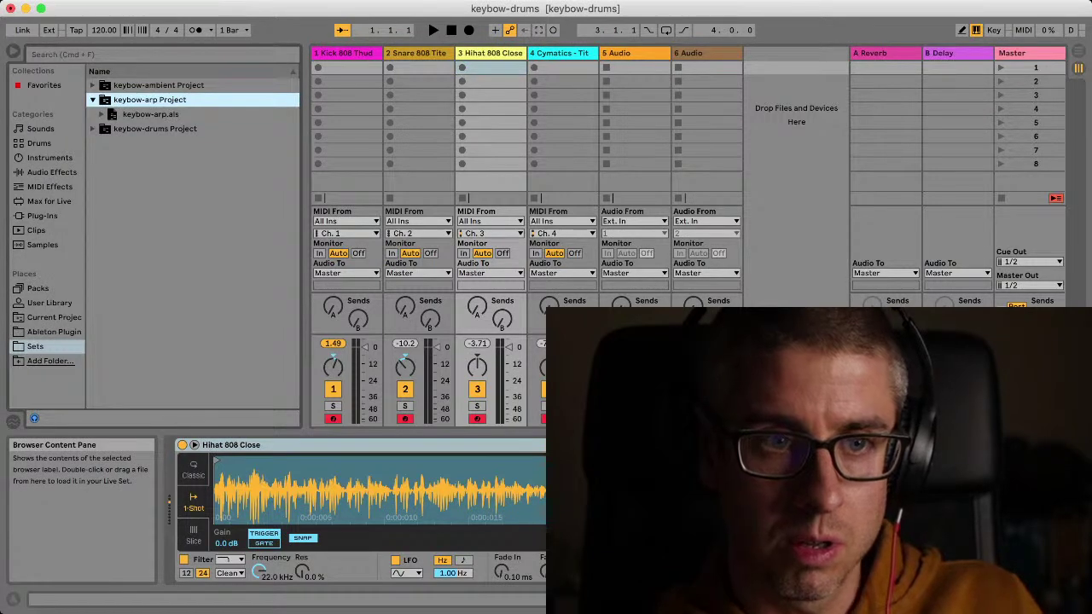
key("Down")
key("super+Tab")
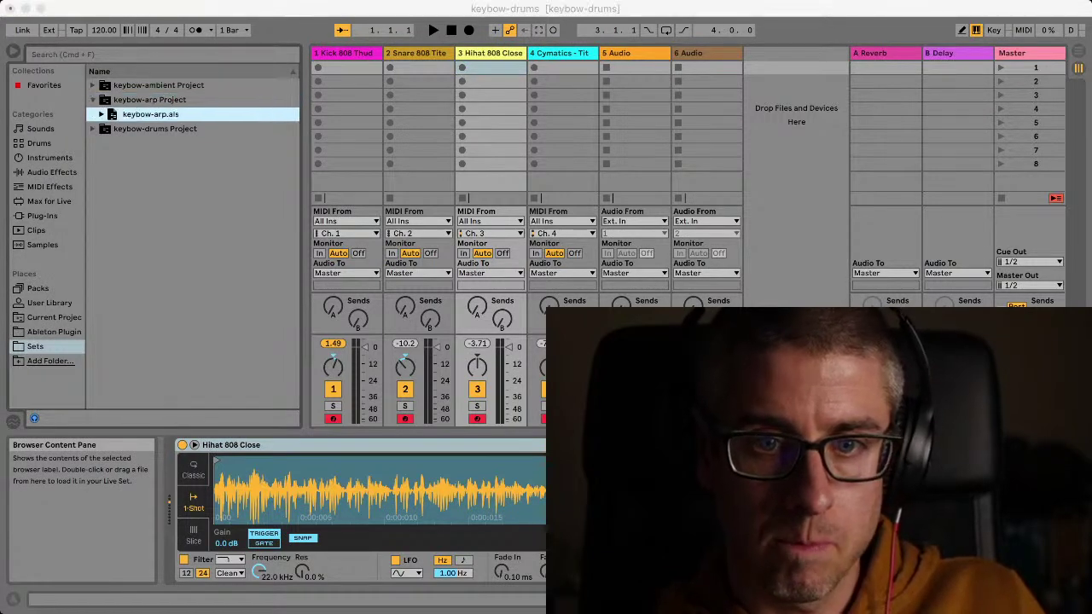
Step: Load the selected keybow-arp.als set
key("Return")
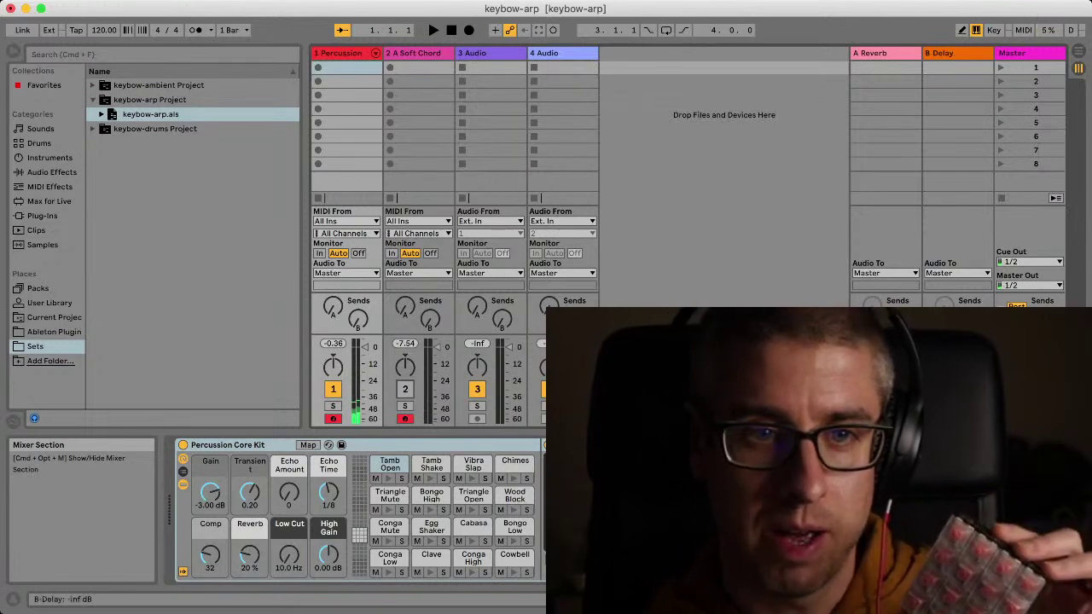
left_click(341, 53)
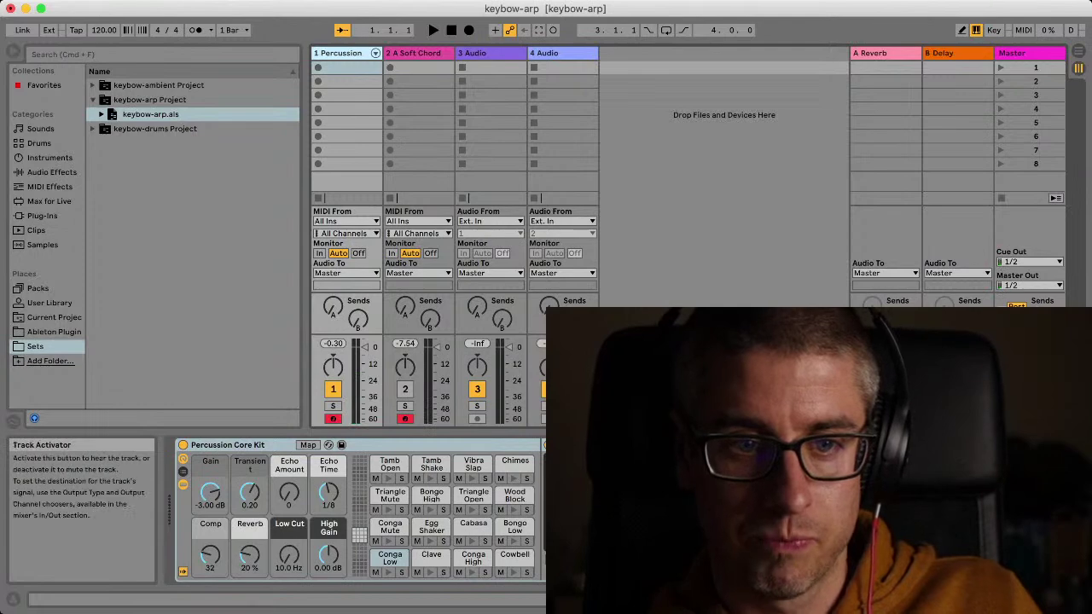
Step: Mute the Percussion track, enable A Soft Chord, and show its synth settings
left_click(332, 389)
left_click(405, 389)
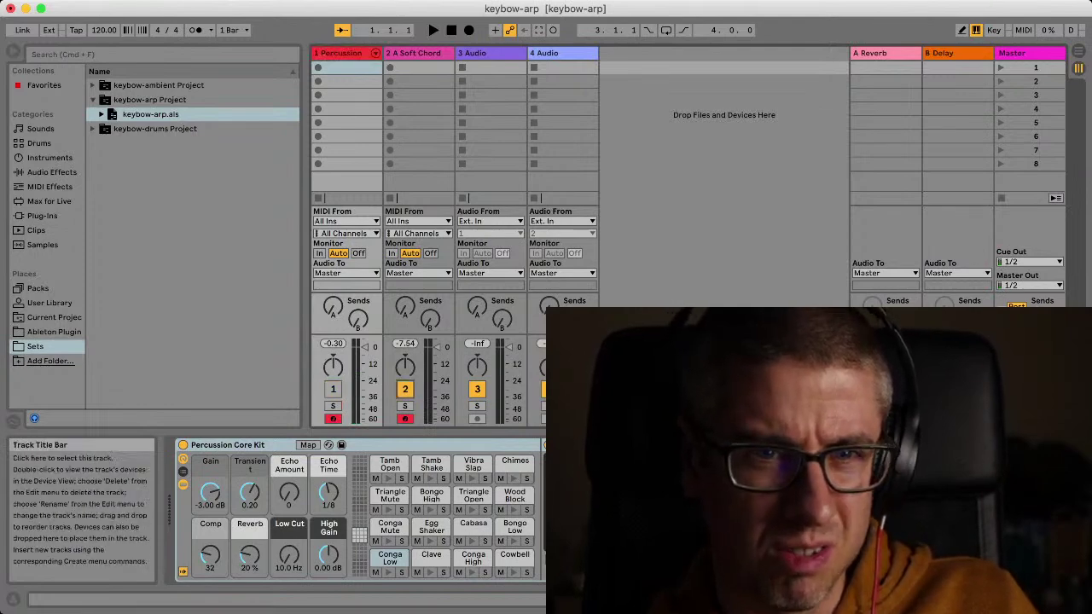
left_click(418, 81)
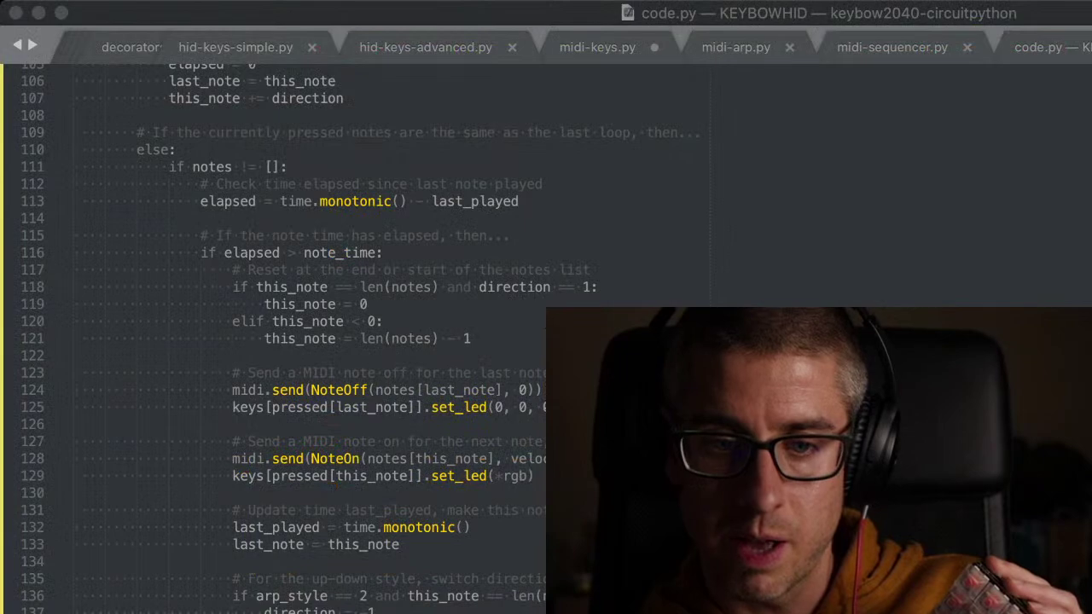
Step: Scroll code.py up to the bpm (80), note_length and arp_style (2) variables
scroll(341, 341, "up", 5)
scroll(341, 341, "up", 5)
scroll(341, 341, "up", 5)
scroll(341, 341, "up", 3)
scroll(342, 342, "up", 3)
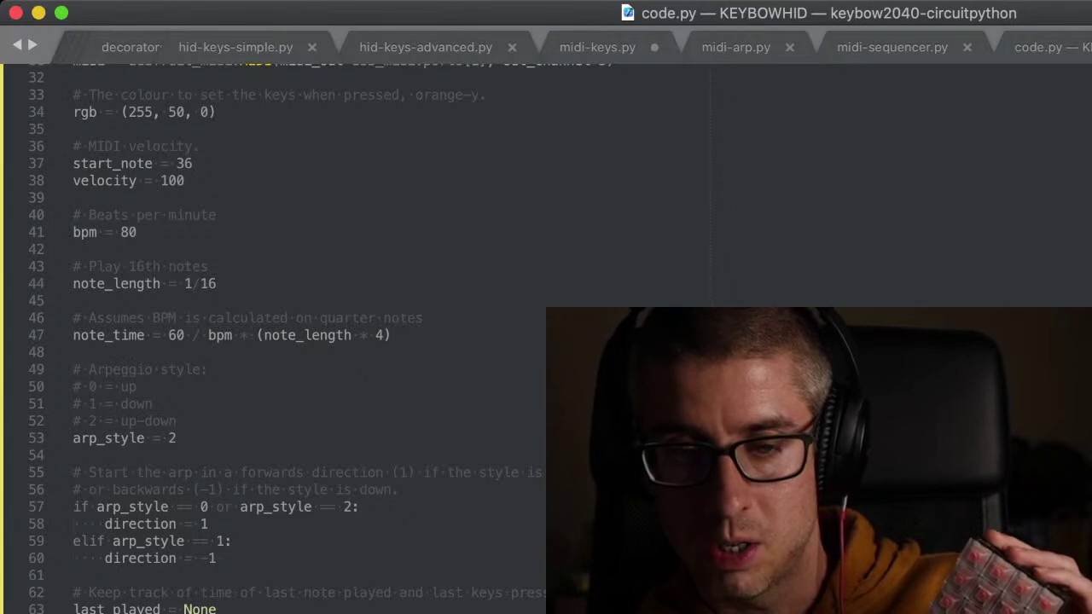
Step: Return from Sublime Text to the keybow-arp set in Ableton Live
key("super+Tab")
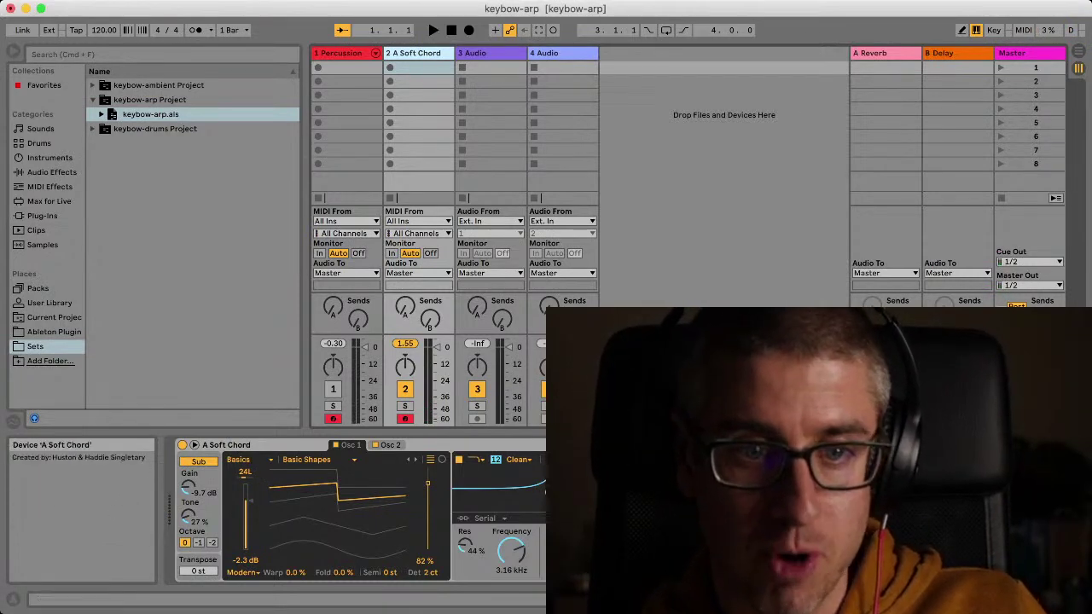
left_click(406, 389)
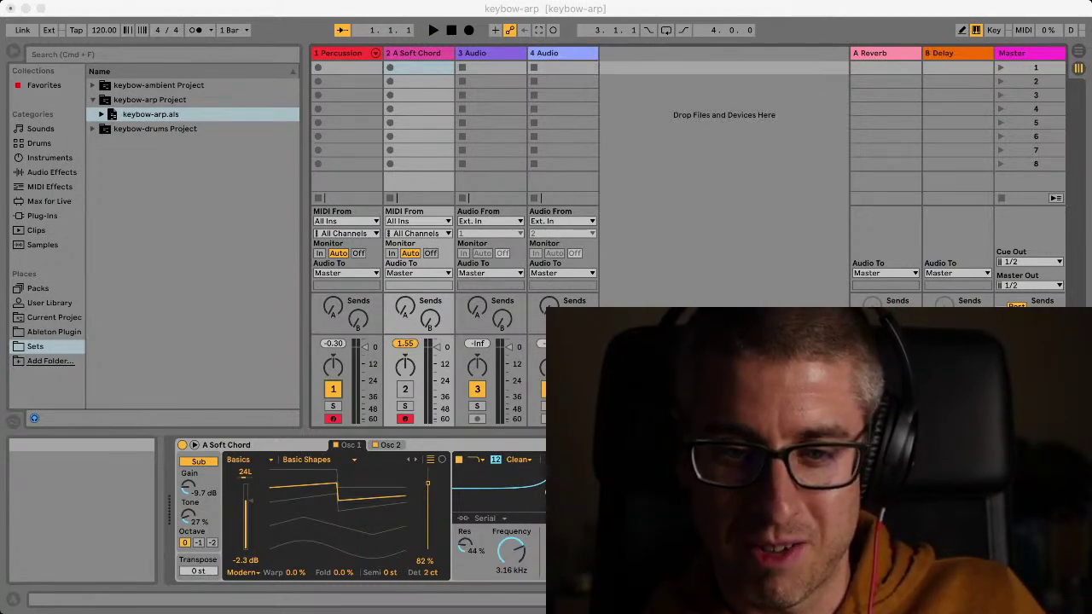
Step: Focus Live, expand the keybow-drums Project and load keybow-drums.als
key("super+Tab")
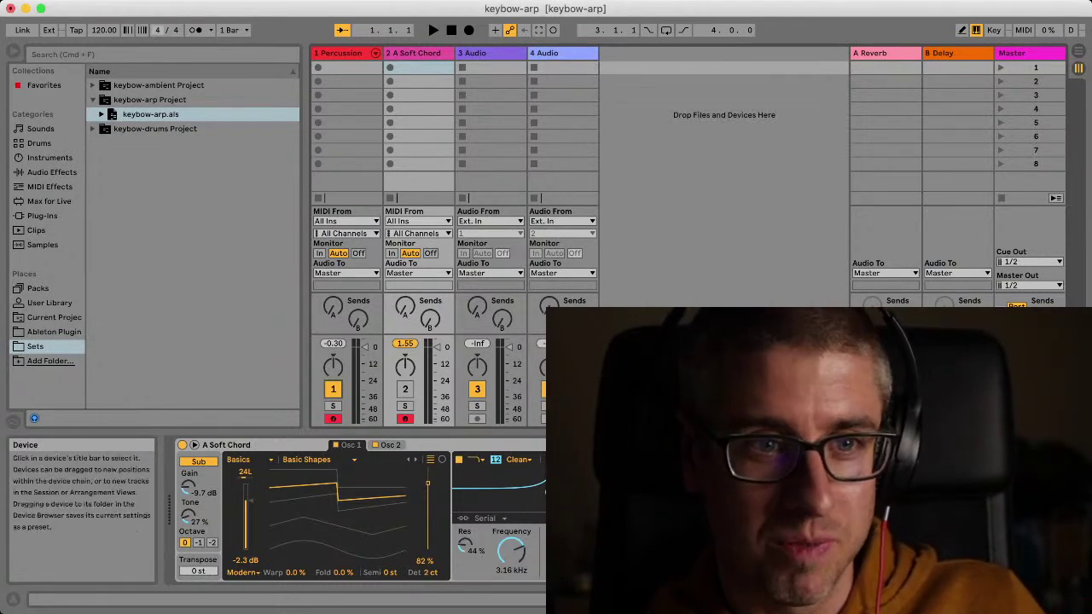
key("Down")
key("Right")
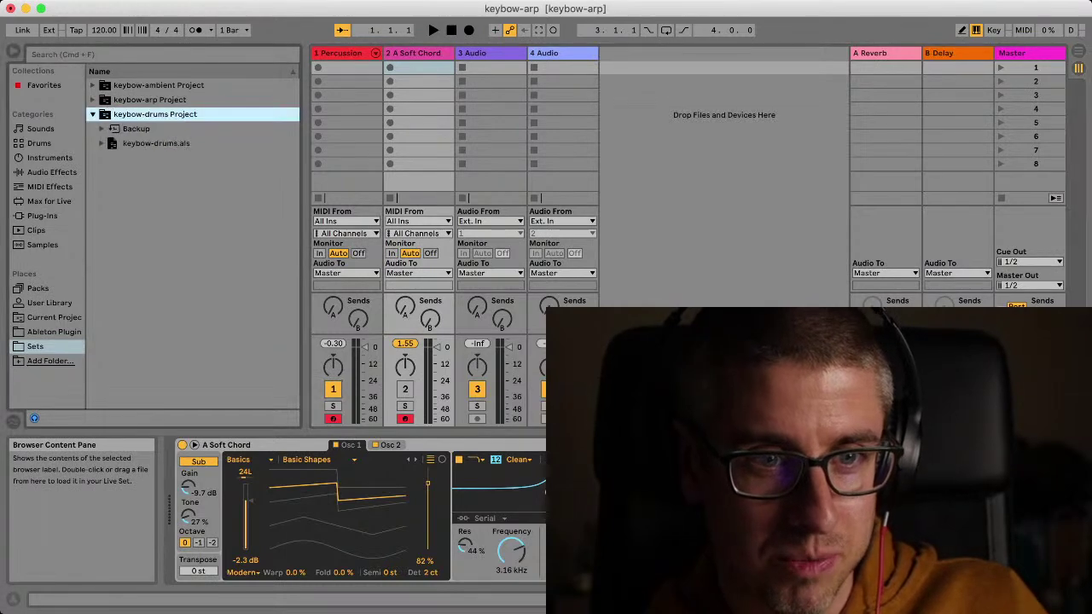
key("Down")
key("Down")
key("Return")
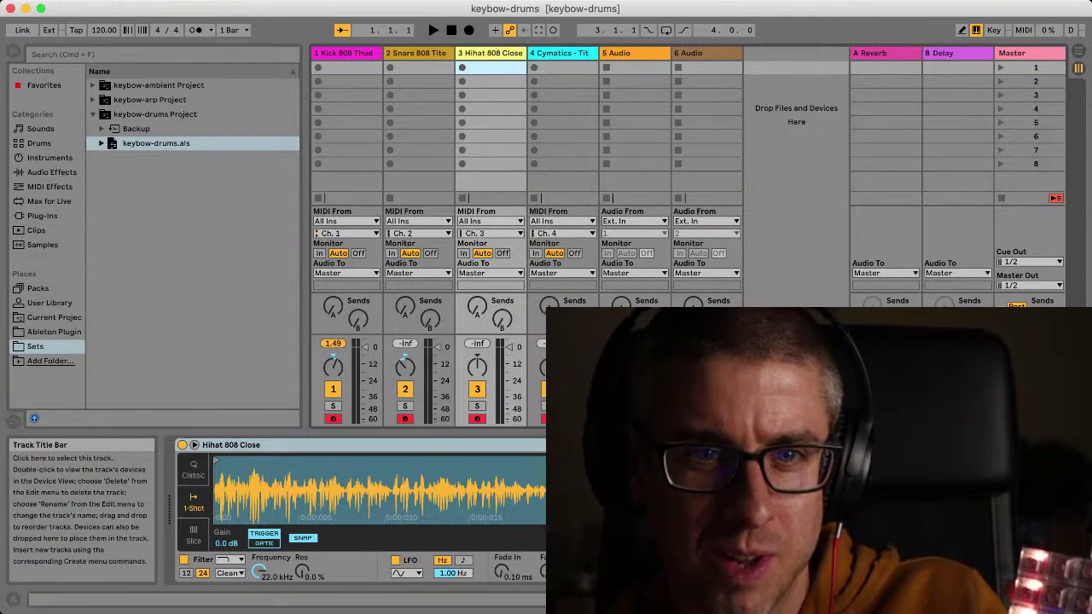
Step: Select the Cymatics - Titan track, then return to Kick 808 Thud to show its Simpler
key("Right")
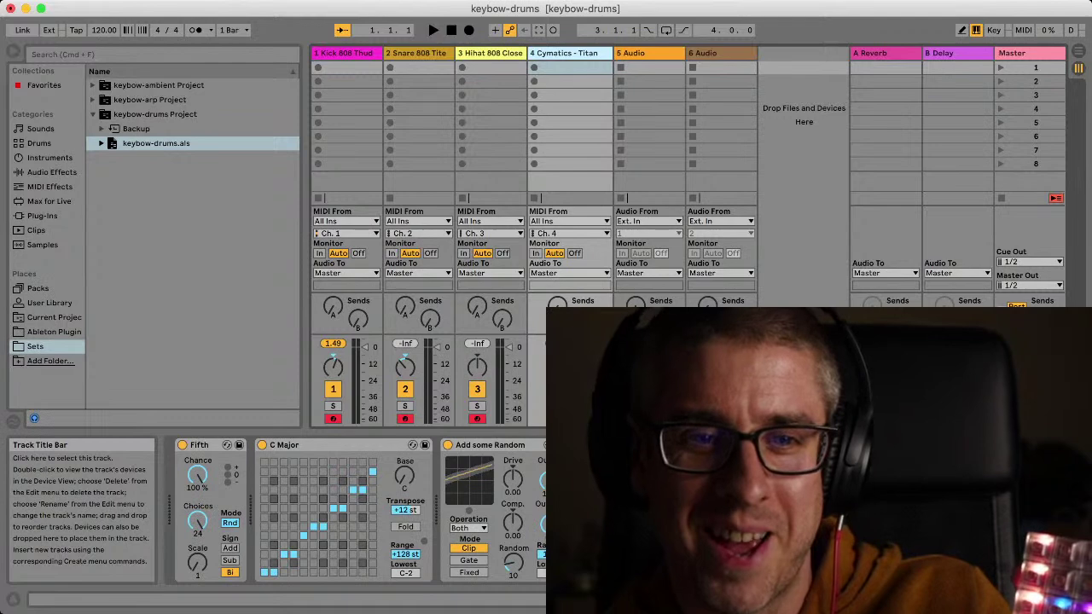
key("Left")
key("Left")
key("Left")
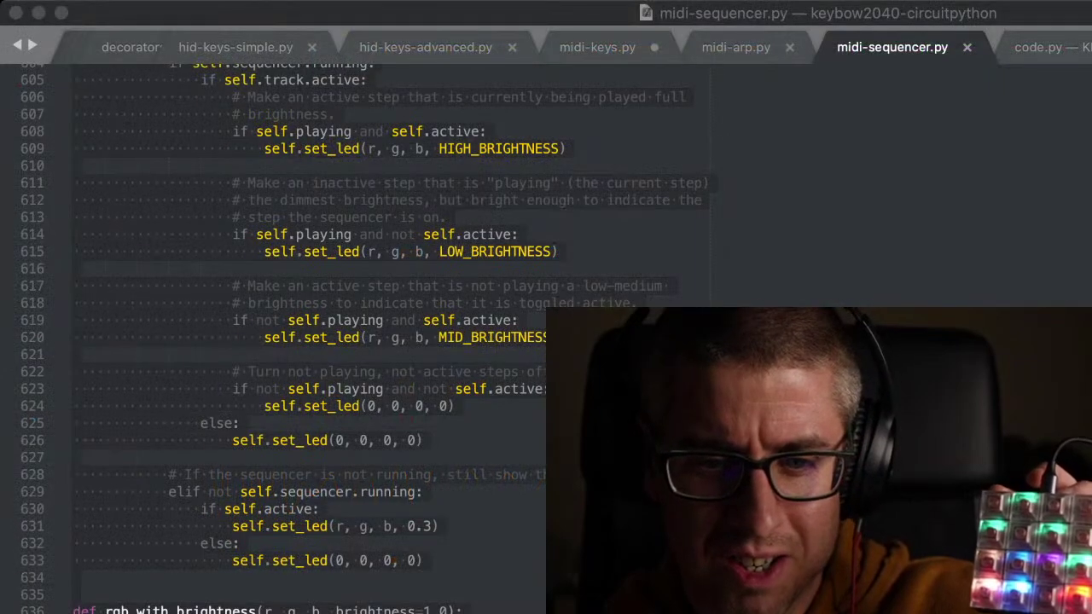
Step: Clear the whole-file selection in midi-sequencer.py and browse near the top of the file
left_click(73, 354)
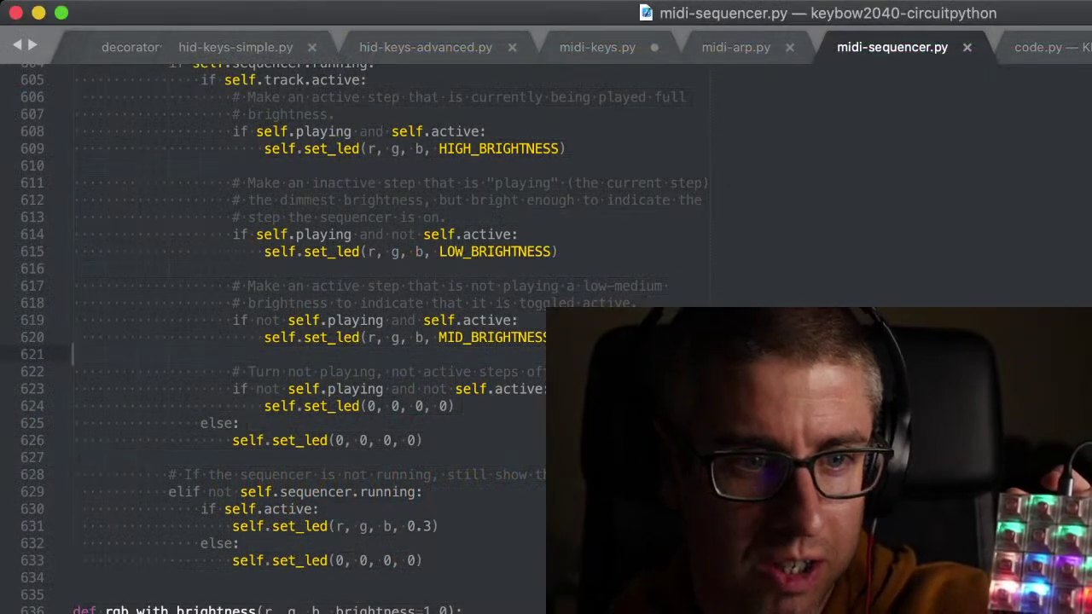
scroll(342, 342, "up", 15)
scroll(341, 341, "up", 20)
scroll(342, 342, "up", 10)
scroll(341, 341, "up", 15)
scroll(342, 342, "down", 15)
scroll(341, 342, "down", 6)
scroll(341, 341, "up", 1)
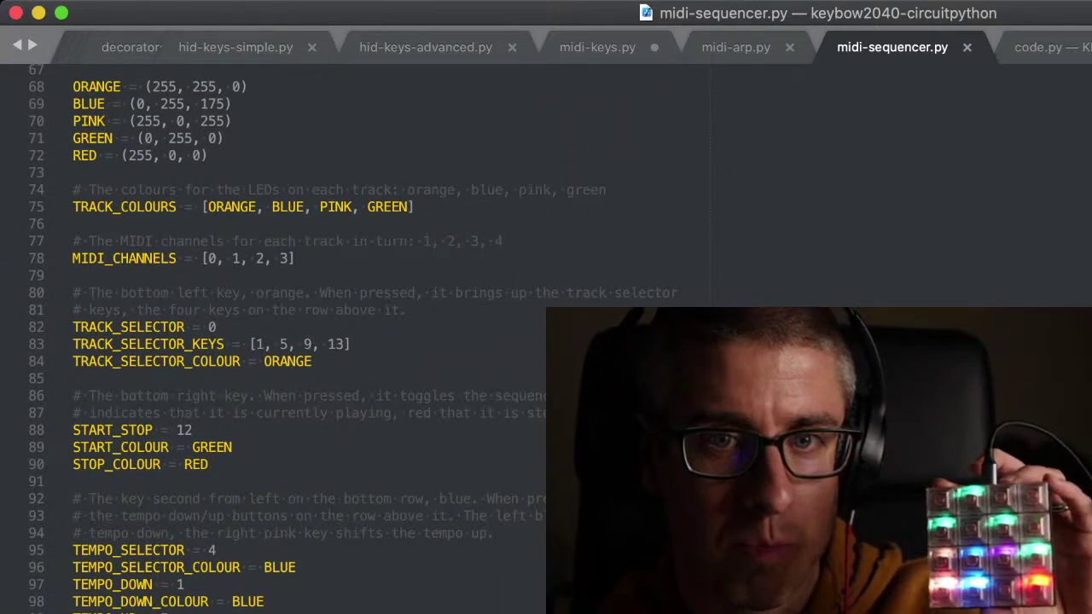
Step: Scroll to the constants near line 92: tempo, note and velocity keys, 85 BPM default, 0.25 s hold
scroll(341, 341, "down", 1)
scroll(342, 341, "down", 5)
scroll(341, 341, "down", 1)
scroll(341, 342, "down", 10)
scroll(342, 341, "down", 20)
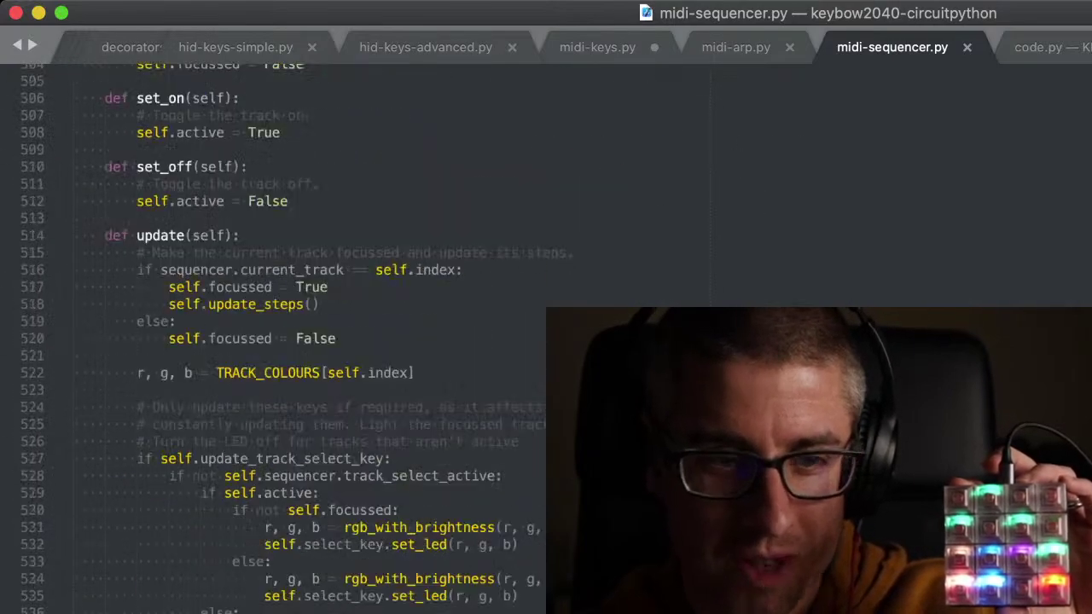
scroll(341, 342, "down", 15)
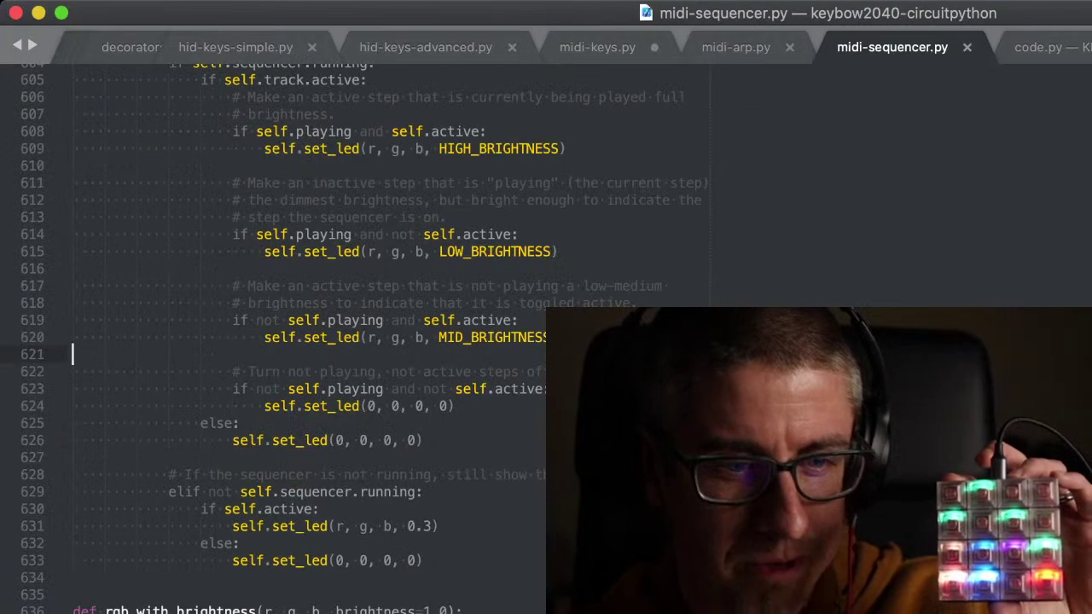
scroll(342, 341, "up", 20)
scroll(341, 342, "up", 10)
scroll(341, 342, "up", 5)
scroll(341, 341, "up", 3)
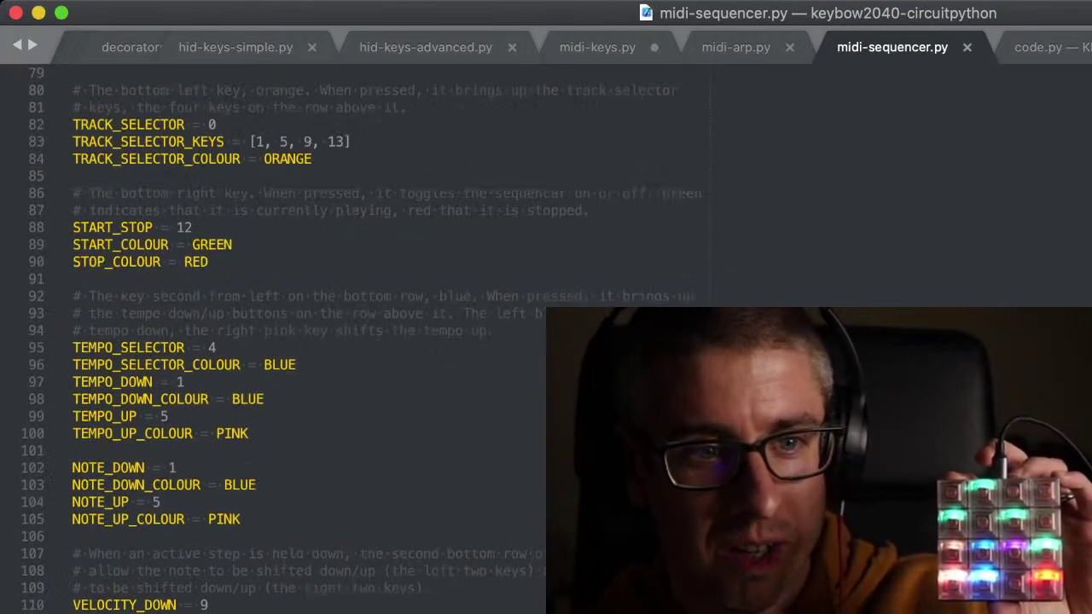
scroll(341, 341, "up", 3)
scroll(342, 341, "up", 4)
scroll(341, 341, "up", 3)
scroll(342, 341, "down", 2)
scroll(341, 342, "down", 2)
scroll(341, 342, "down", 1)
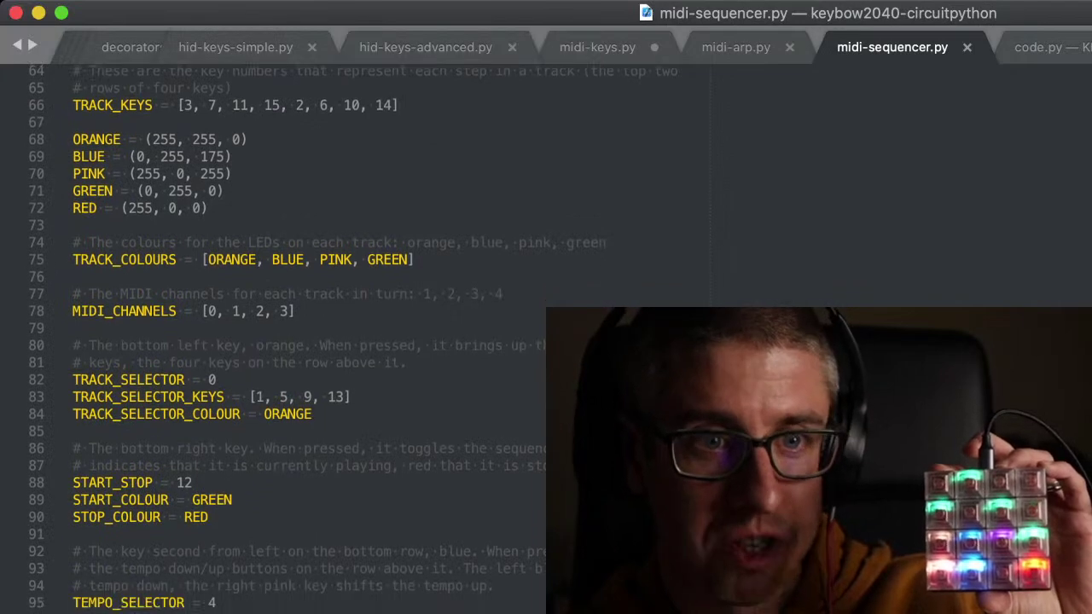
scroll(342, 342, "down", 1)
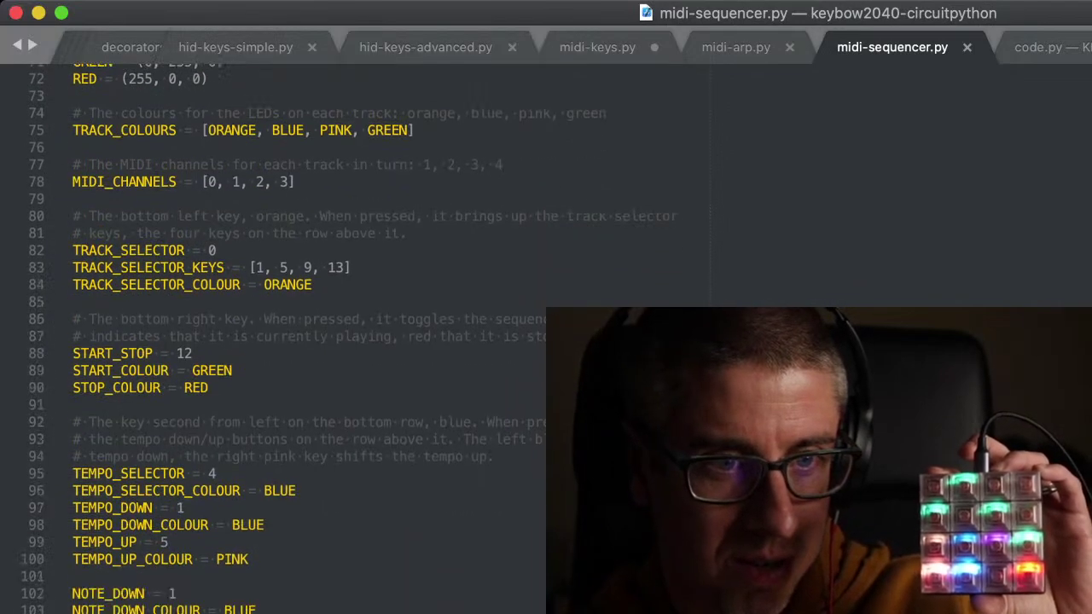
scroll(341, 341, "down", 2)
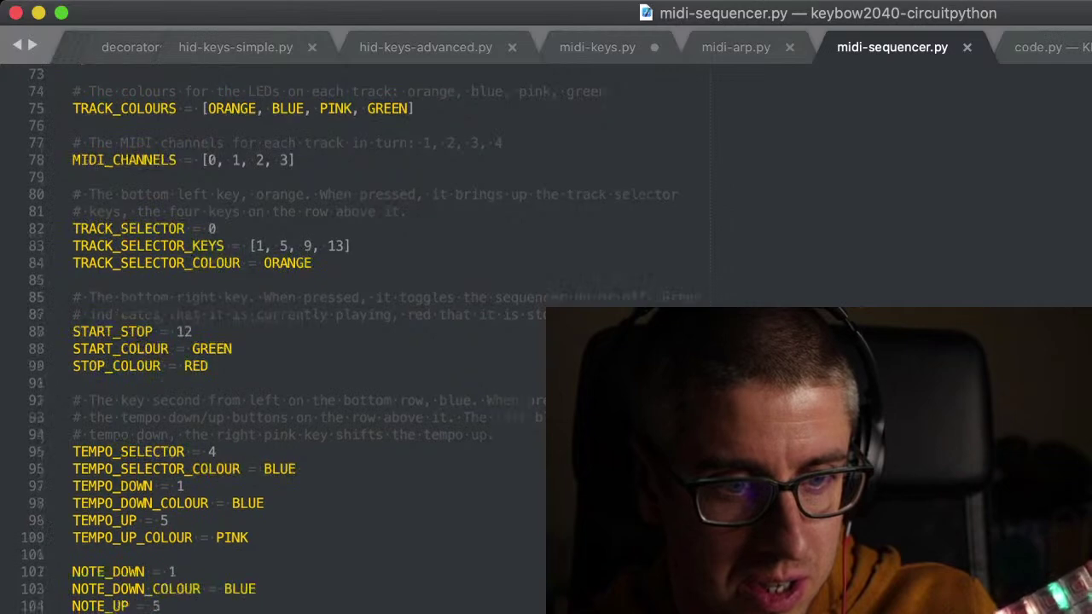
scroll(341, 342, "down", 3)
scroll(341, 341, "down", 1)
scroll(342, 341, "down", 1)
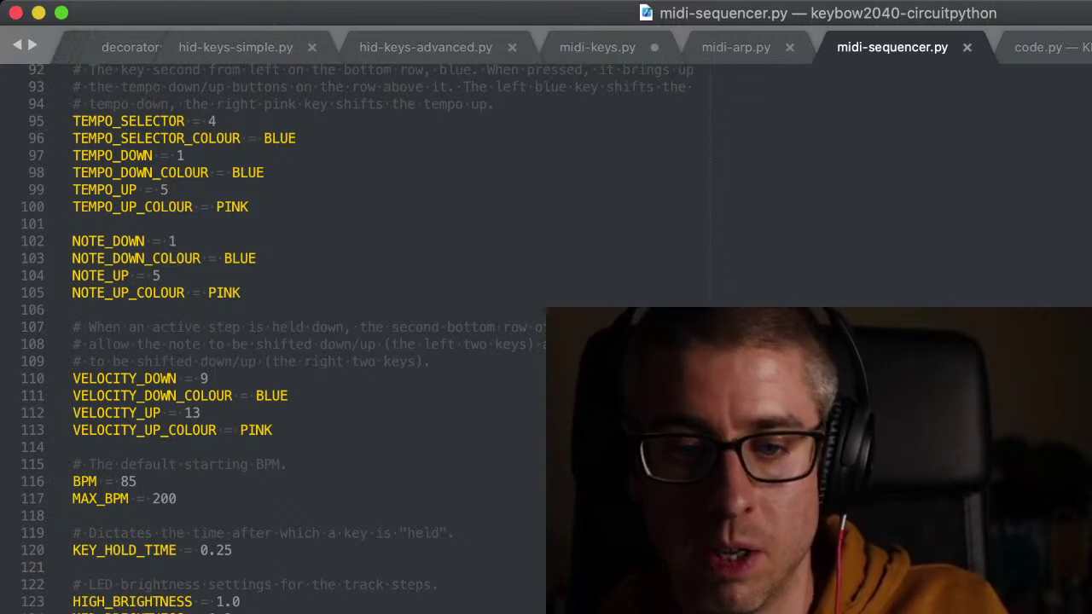
Step: Cmd+Tab away from Sublime Text, leaving midi-sequencer.py's settings on screen
key("super+Tab")
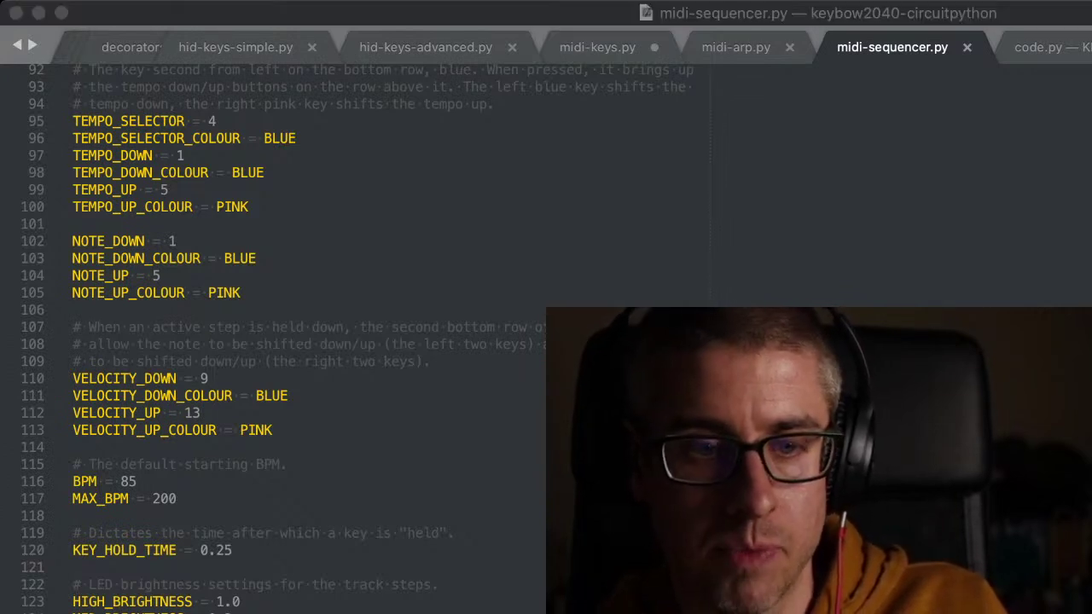